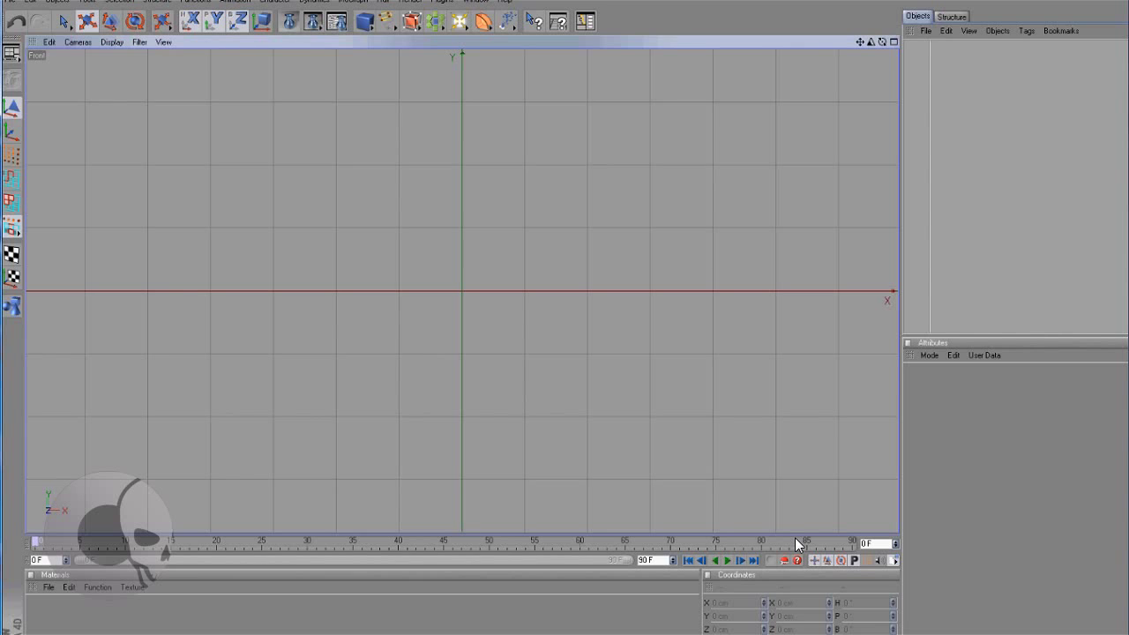
- Turn off the Grid in the front viewport's filter settings so only the blueprint lines show behind the axes
scroll(570, 391, up, 4)
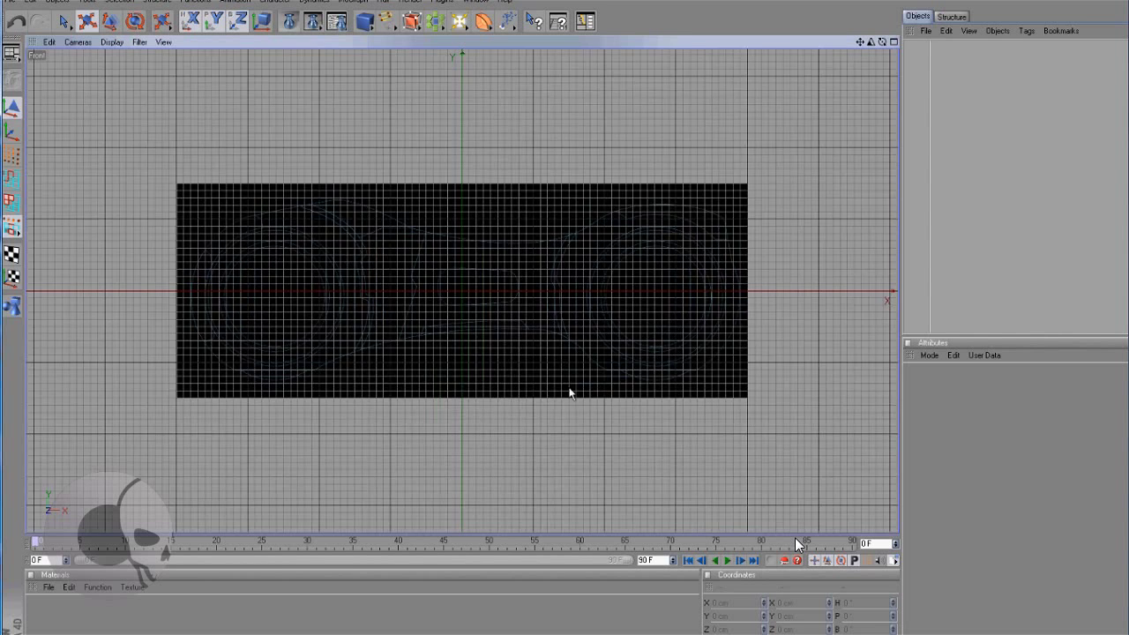
scroll(574, 403, up, 4)
scroll(466, 242, up, 4)
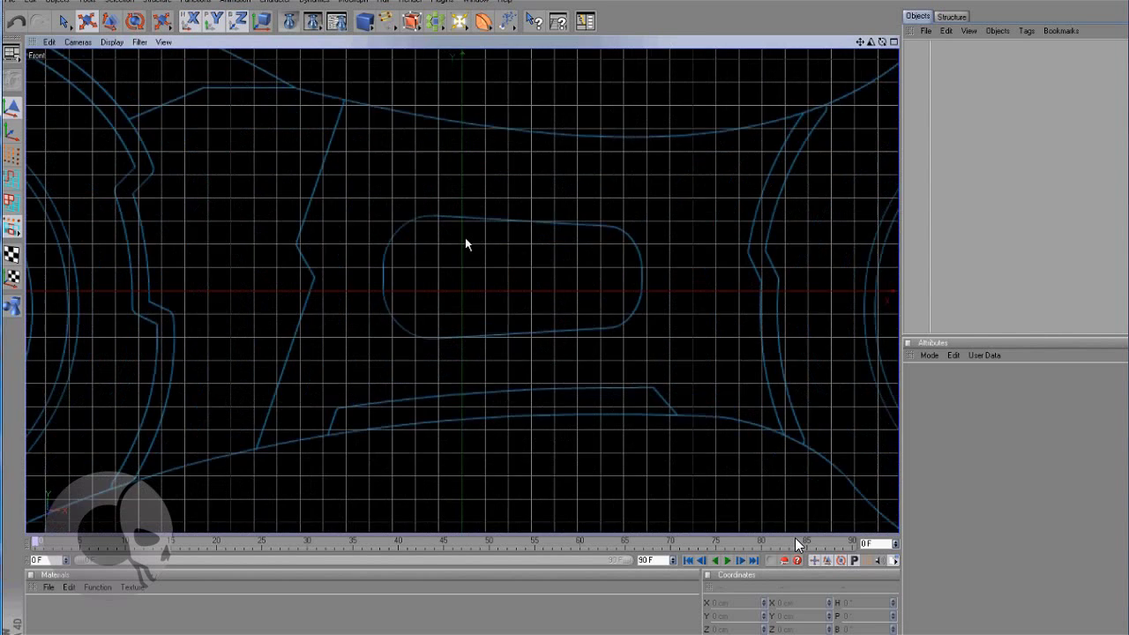
scroll(494, 308, down, 5)
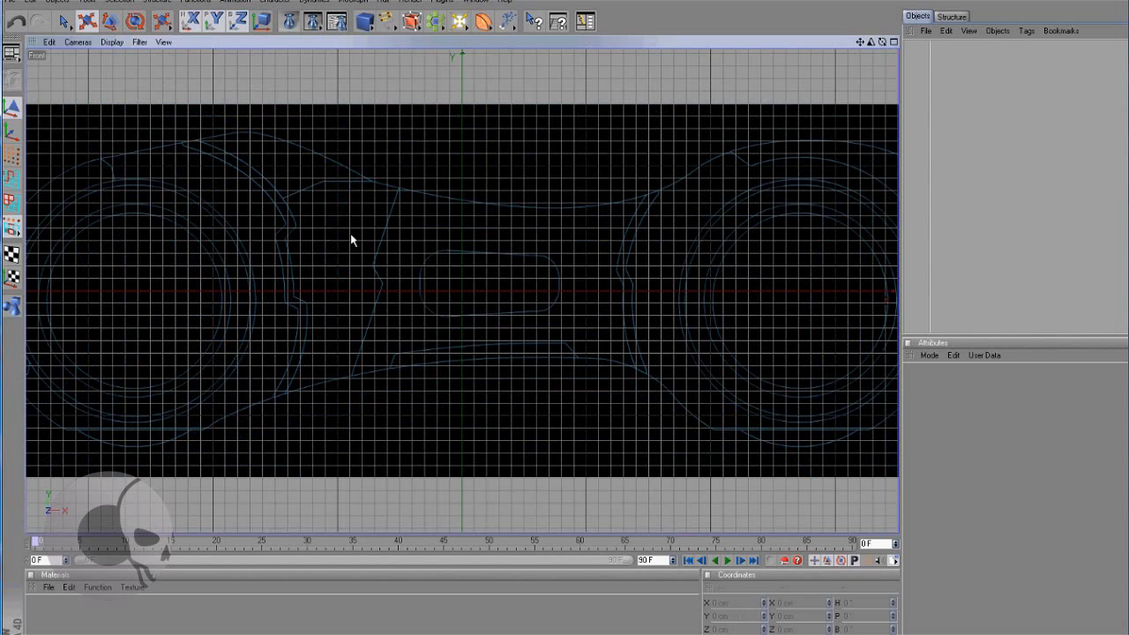
scroll(467, 256, up, 1)
click(50, 42)
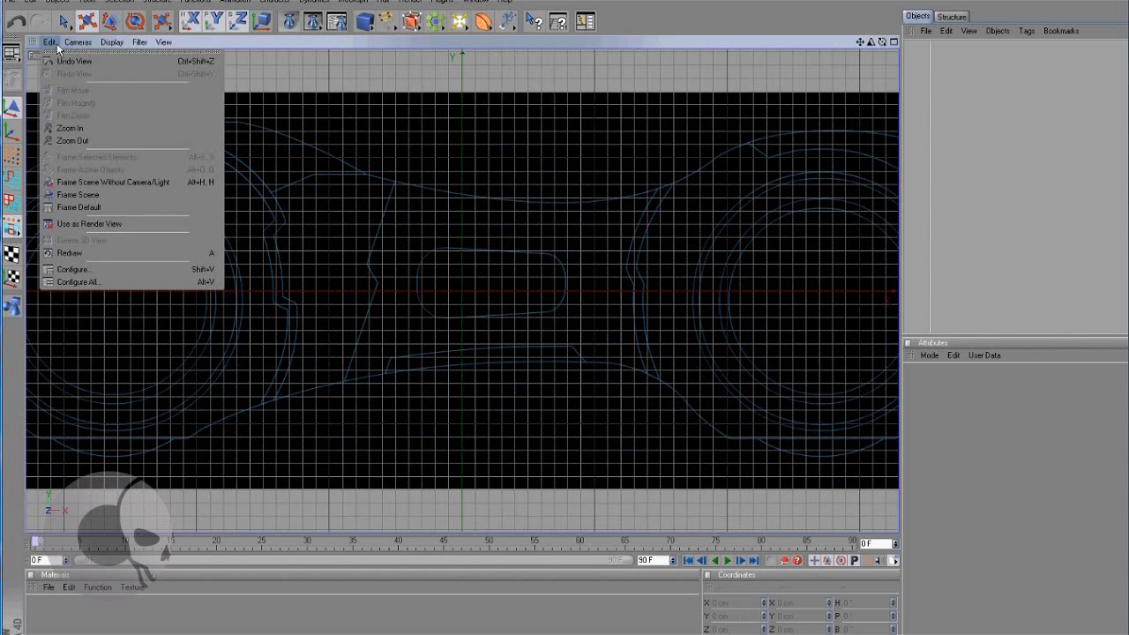
click(94, 269)
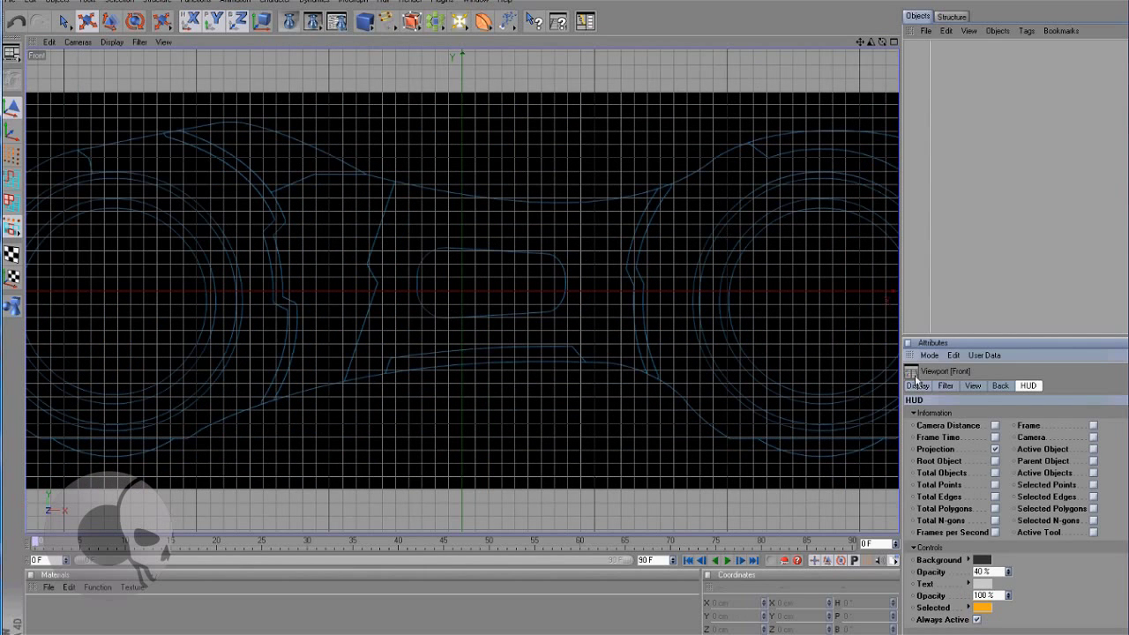
click(944, 386)
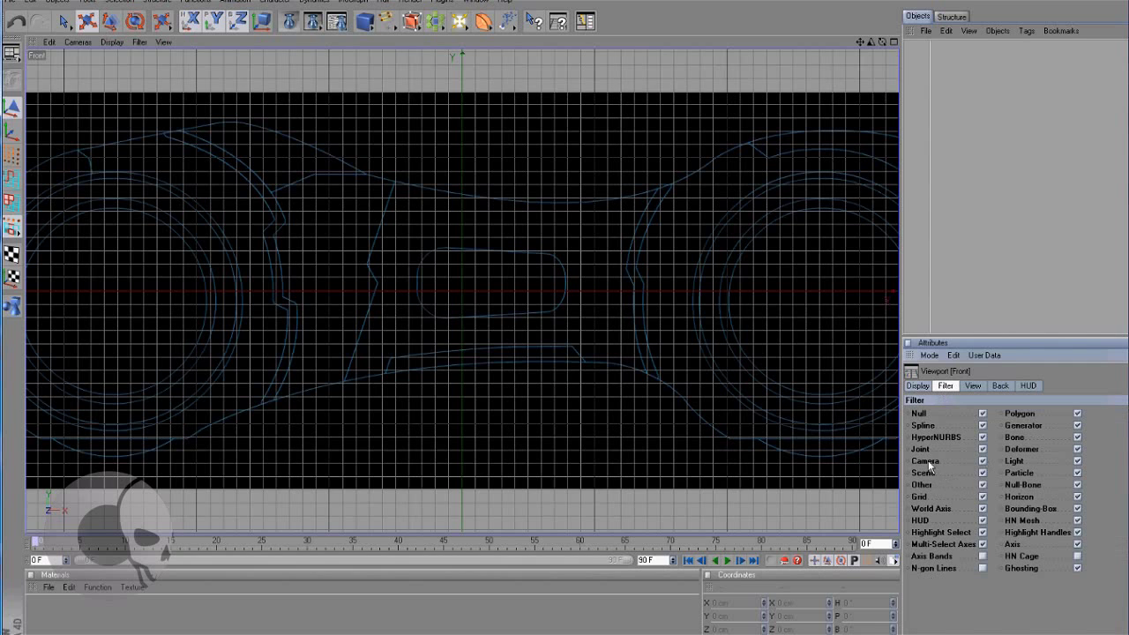
click(982, 498)
click(982, 497)
click(982, 498)
- Add a Tube primitive and rotate its pitch to 90° so its opening faces the front view
scroll(641, 359, down, 2)
scroll(639, 358, up, 4)
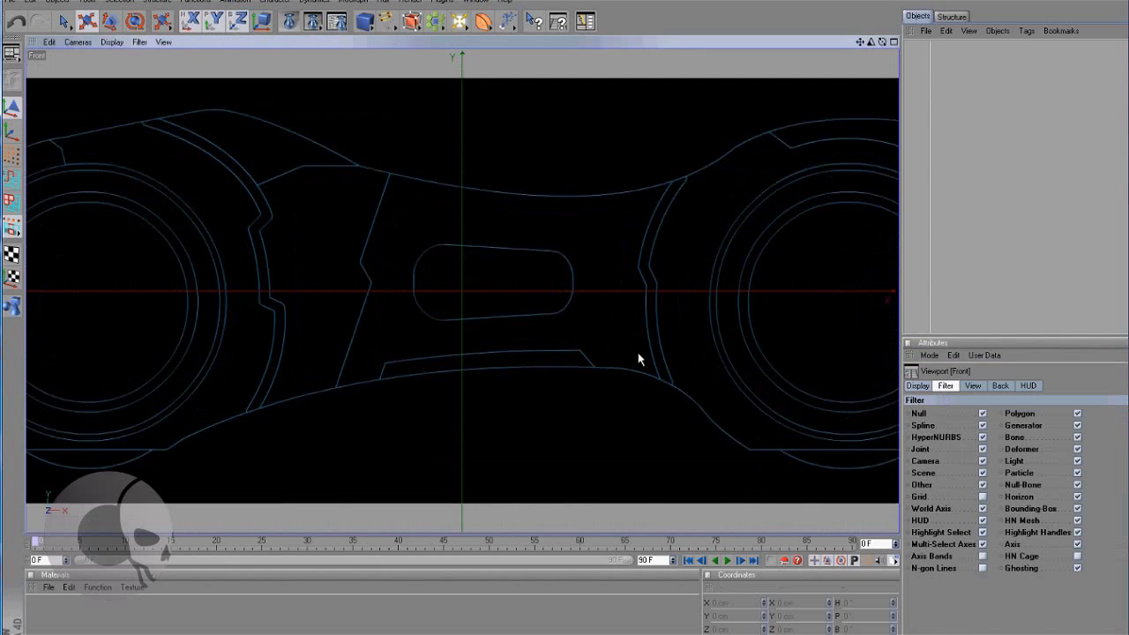
scroll(629, 345, down, 4)
alt+middle_drag(634, 323, 821, 311)
scroll(423, 303, up, 2)
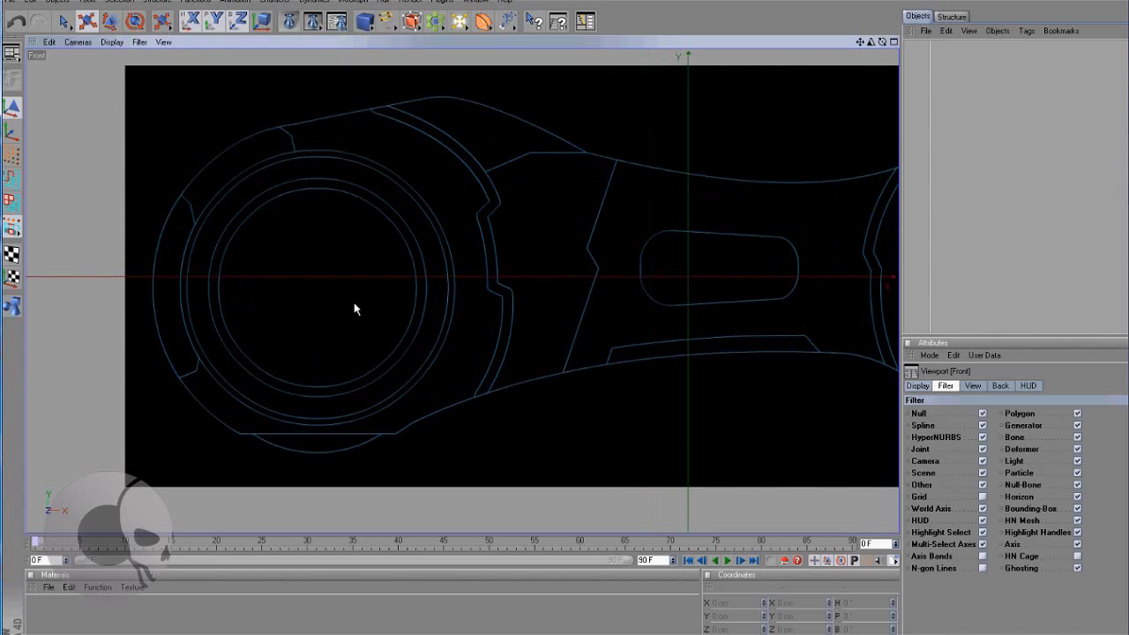
click(361, 27)
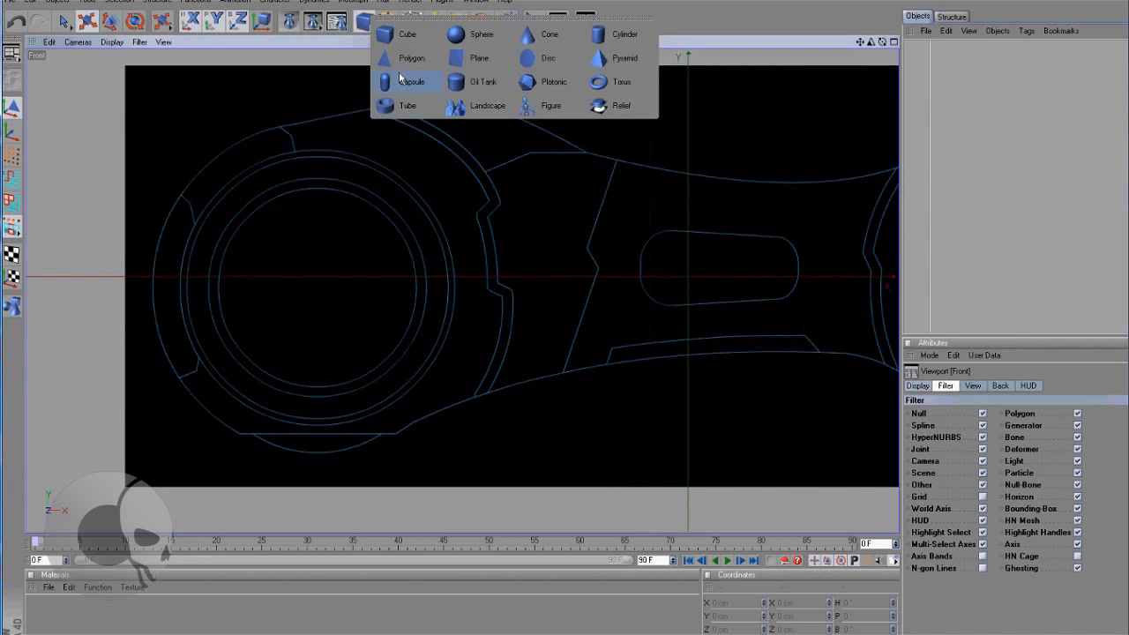
click(403, 104)
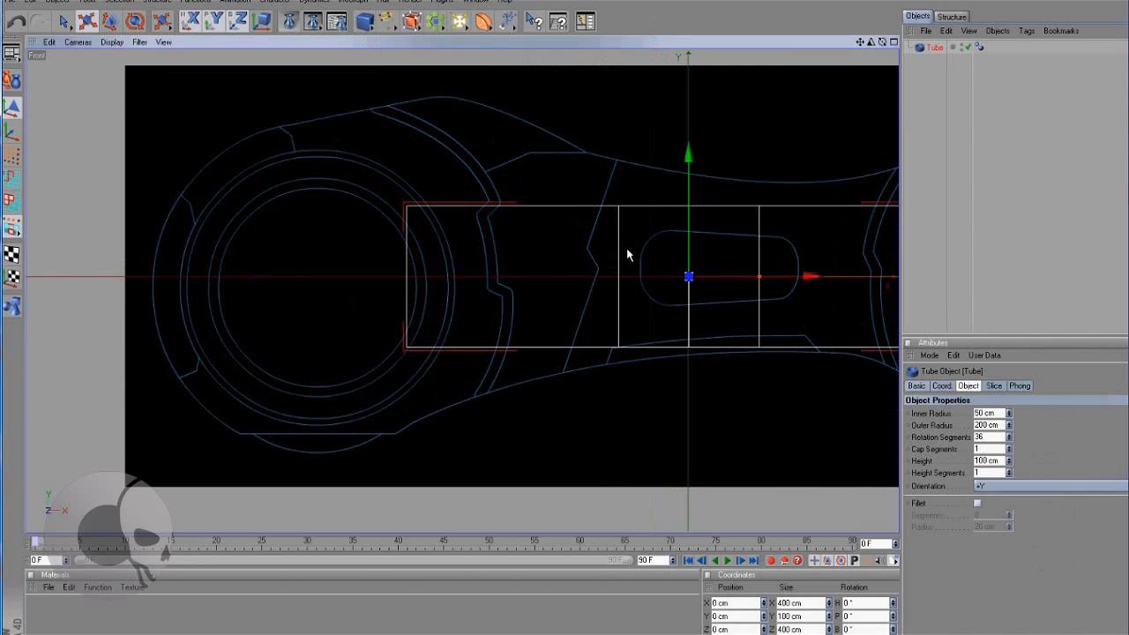
scroll(624, 253, down, 2)
click(134, 21)
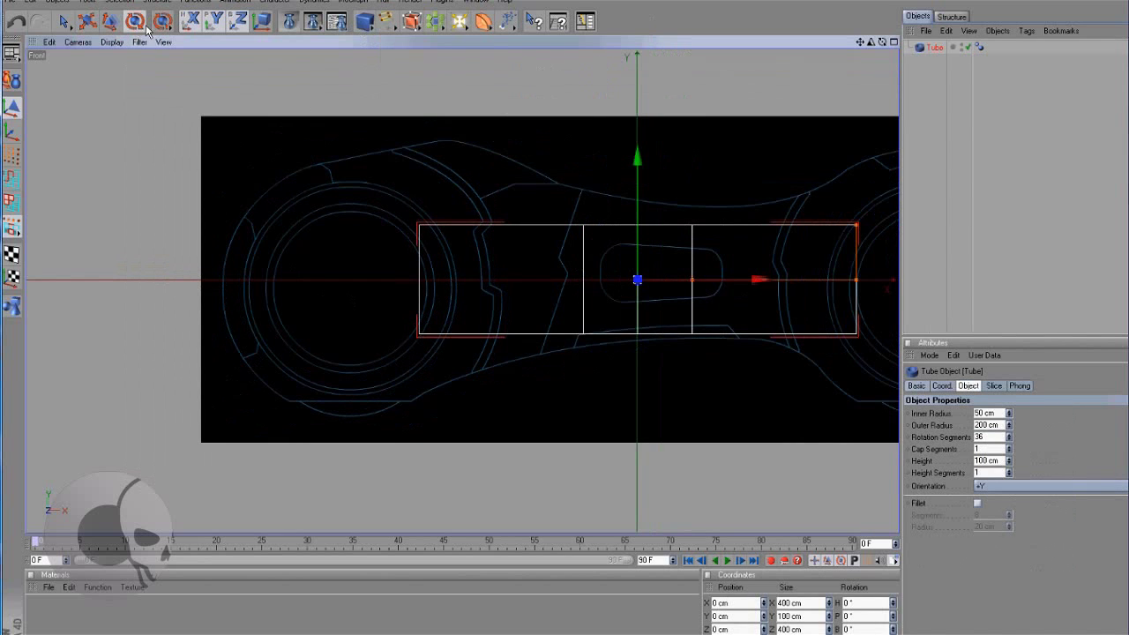
drag(636, 236, 643, 308)
- Move the tube to about X -237 cm over the blueprint's left ring and scale it to about 170 cm across
click(88, 22)
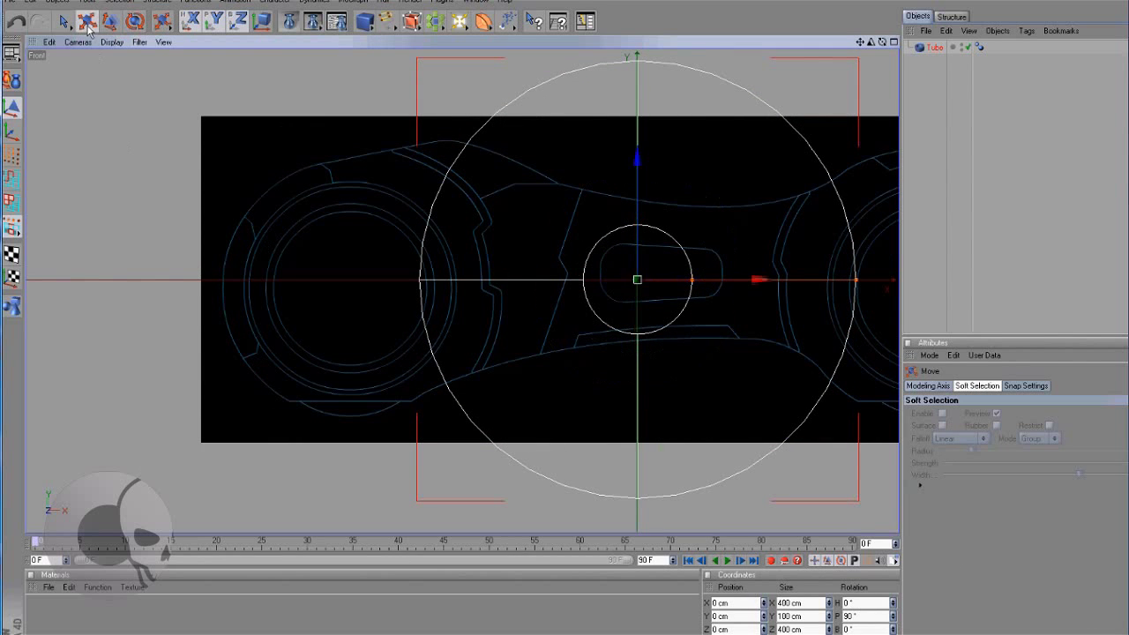
drag(667, 280, 630, 327)
click(115, 24)
drag(442, 170, 632, 327)
scroll(497, 217, up, 3)
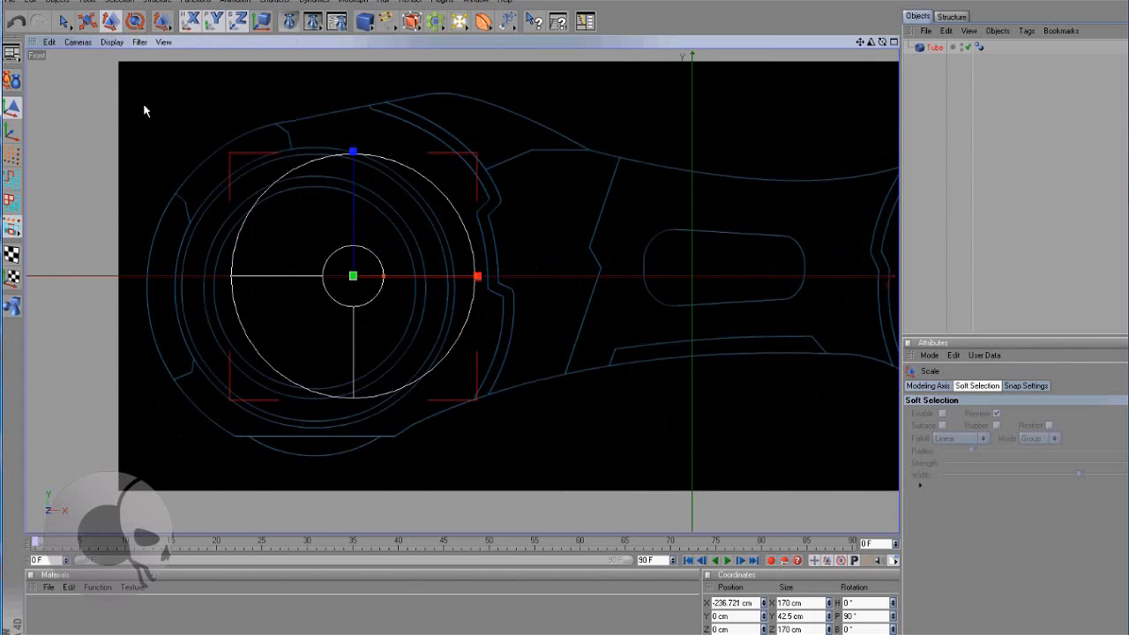
- Deselect the tube and set the front view's display mode to Wireframe
click(265, 179)
click(111, 42)
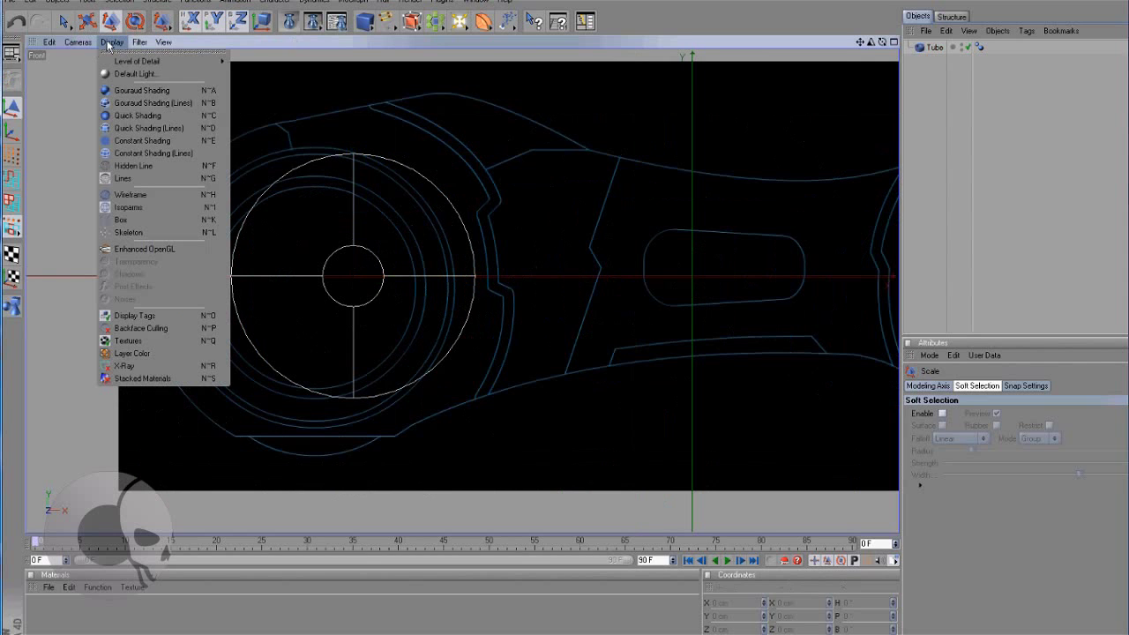
click(149, 196)
scroll(396, 249, up, 1)
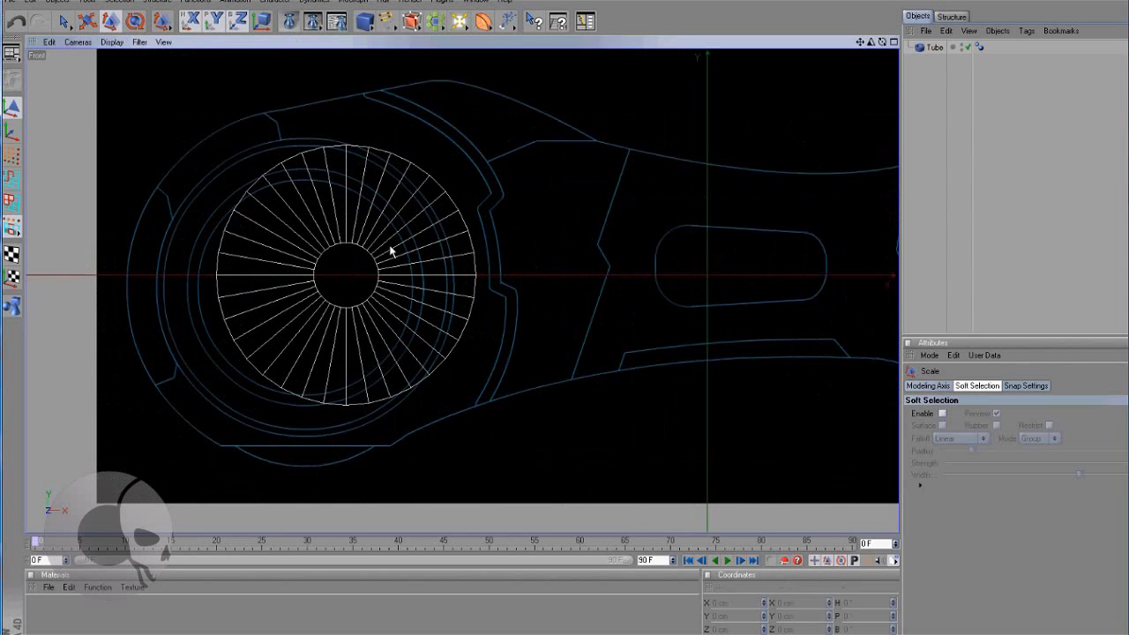
- Move the tube to about X -259 cm, Y -7.3 cm to line it up with the blueprint's left ring
click(930, 48)
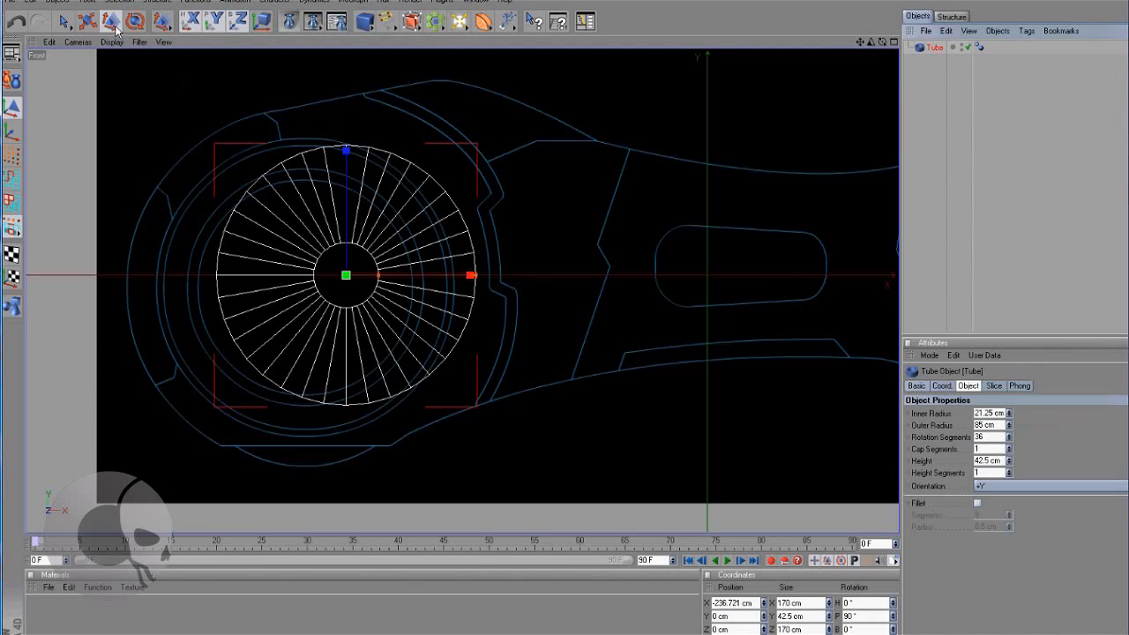
click(88, 21)
drag(388, 274, 353, 275)
drag(311, 210, 311, 223)
scroll(310, 216, up, 1)
drag(860, 43, 965, 39)
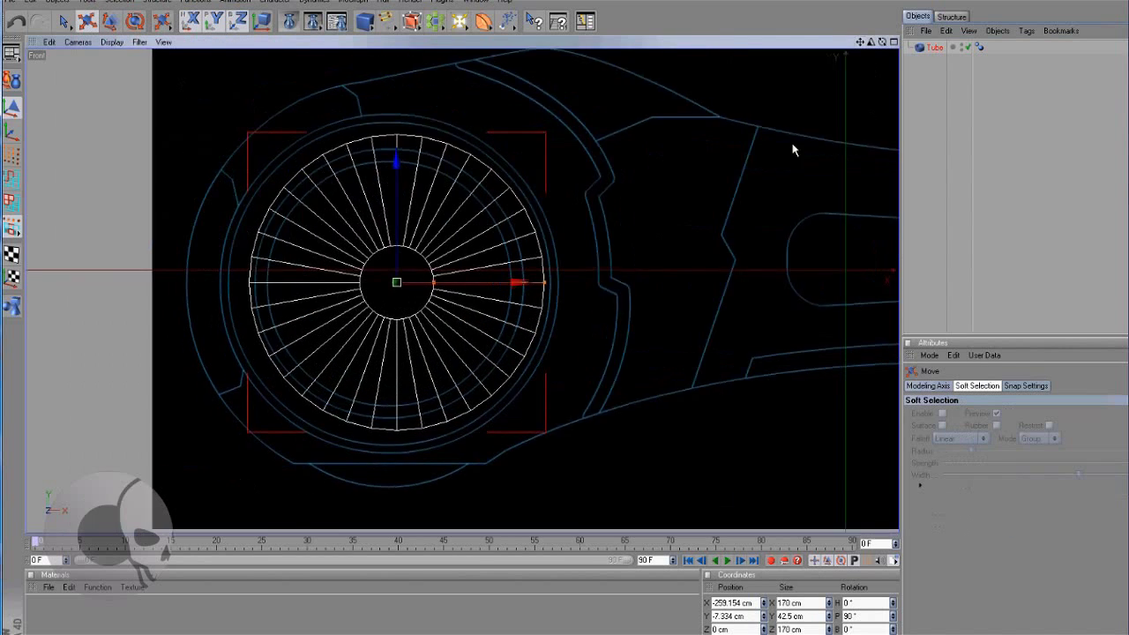
- Enlarge the tube's inner radius to match the blueprint circle and shift the tube to about X -264 cm
scroll(722, 272, up, 2)
drag(427, 283, 632, 328)
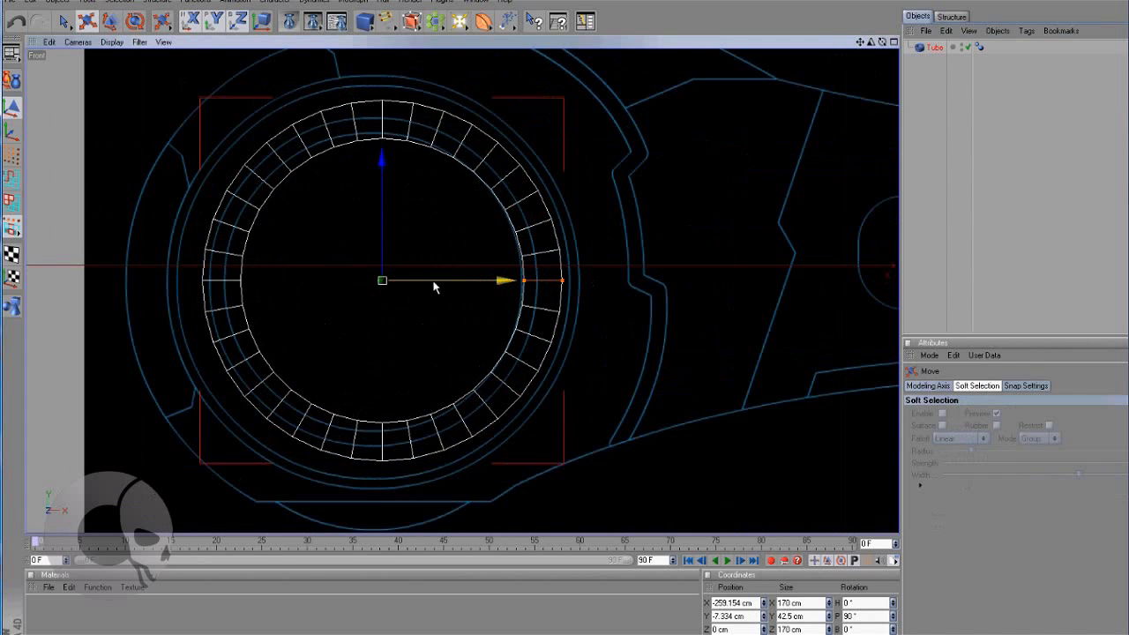
drag(433, 282, 422, 282)
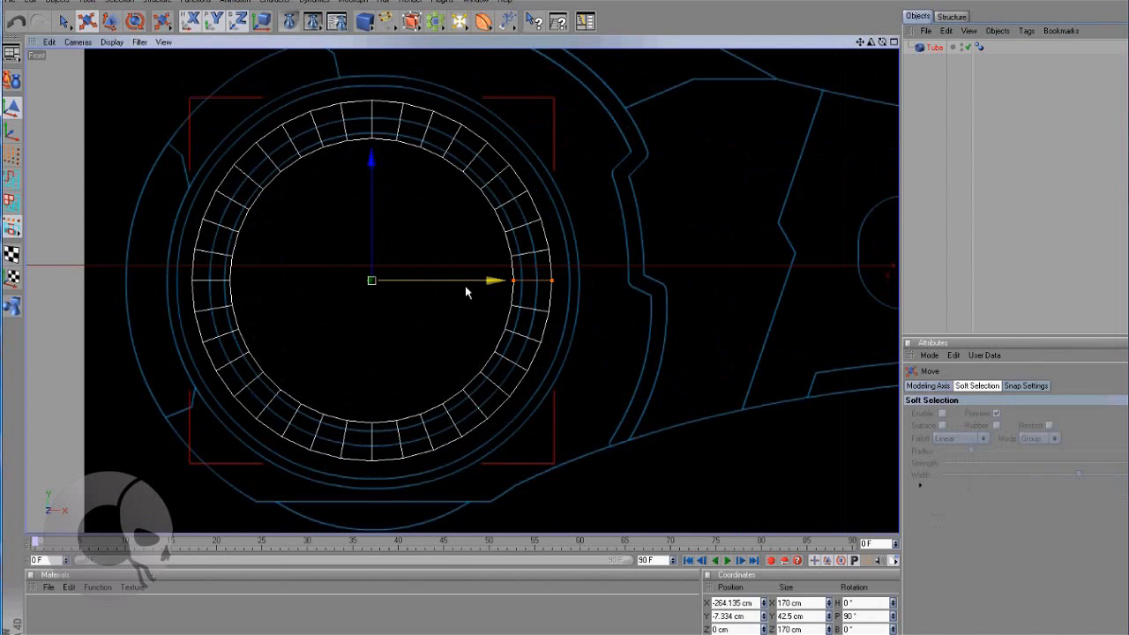
drag(515, 281, 632, 328)
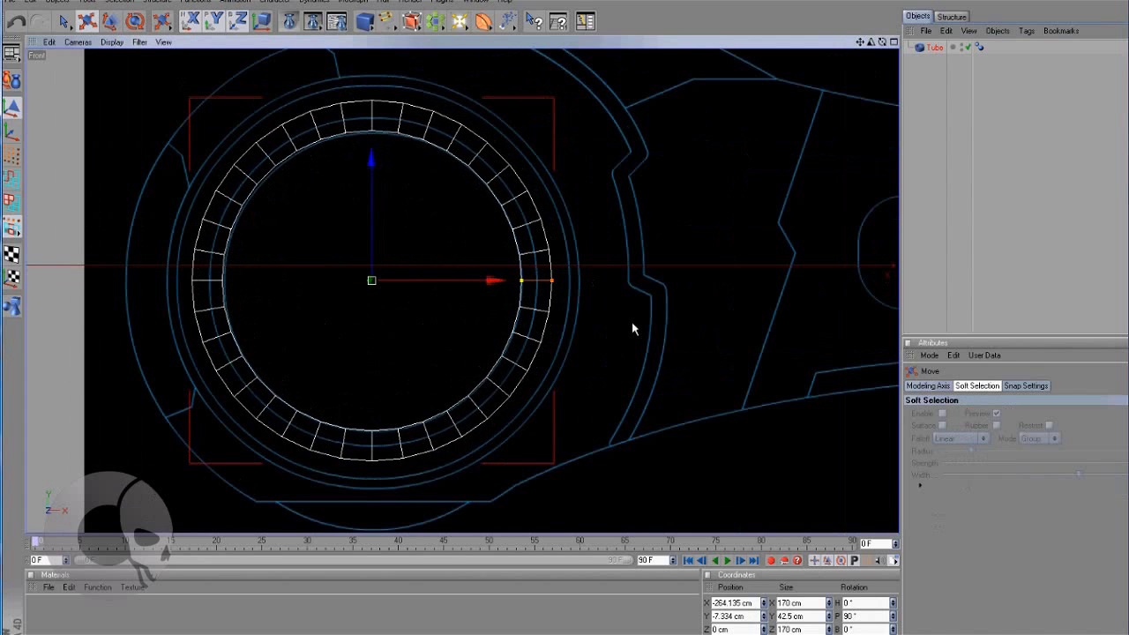
drag(521, 281, 520, 280)
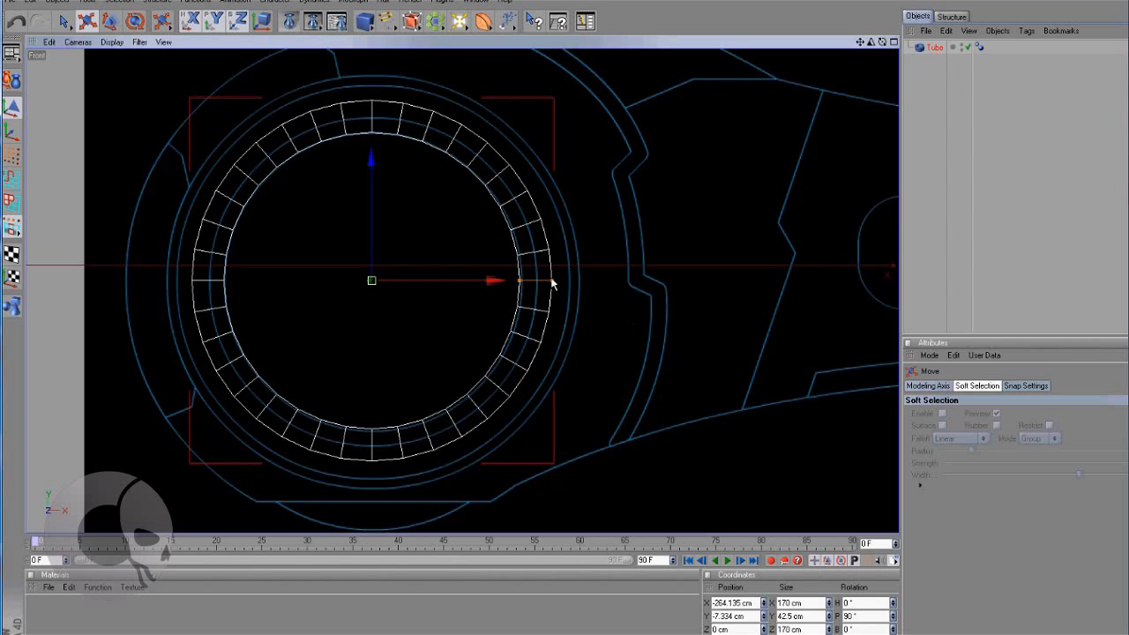
- Scale the tube to about 140 cm across to fit the innermost blueprint circle and widen its inner radius
key(t)
drag(632, 328, 630, 323)
scroll(433, 196, up, 2)
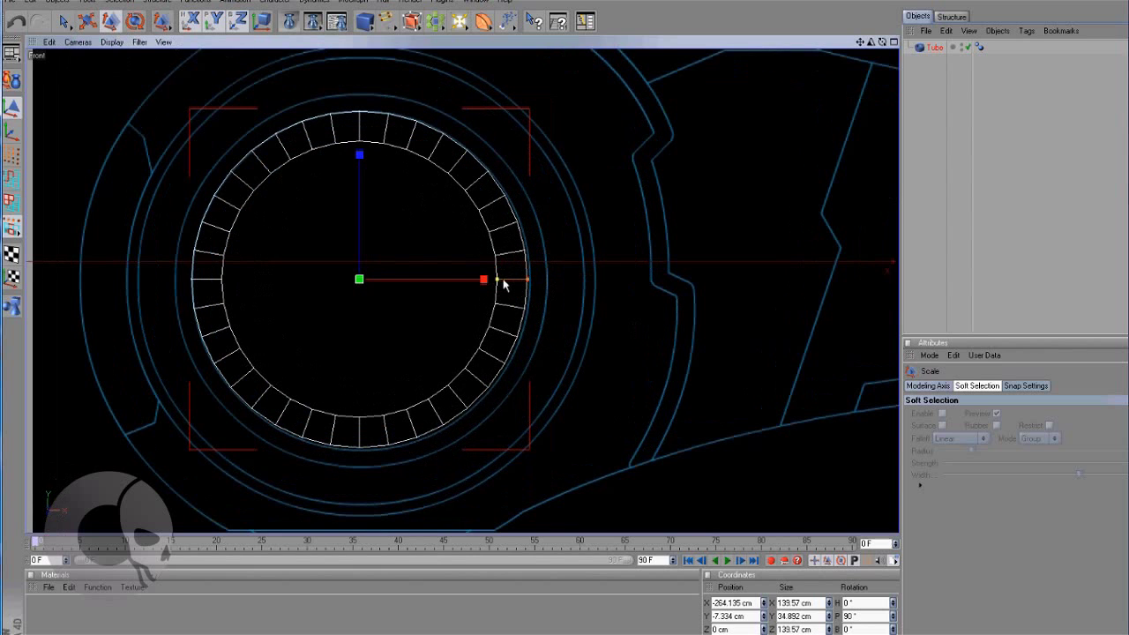
click(86, 22)
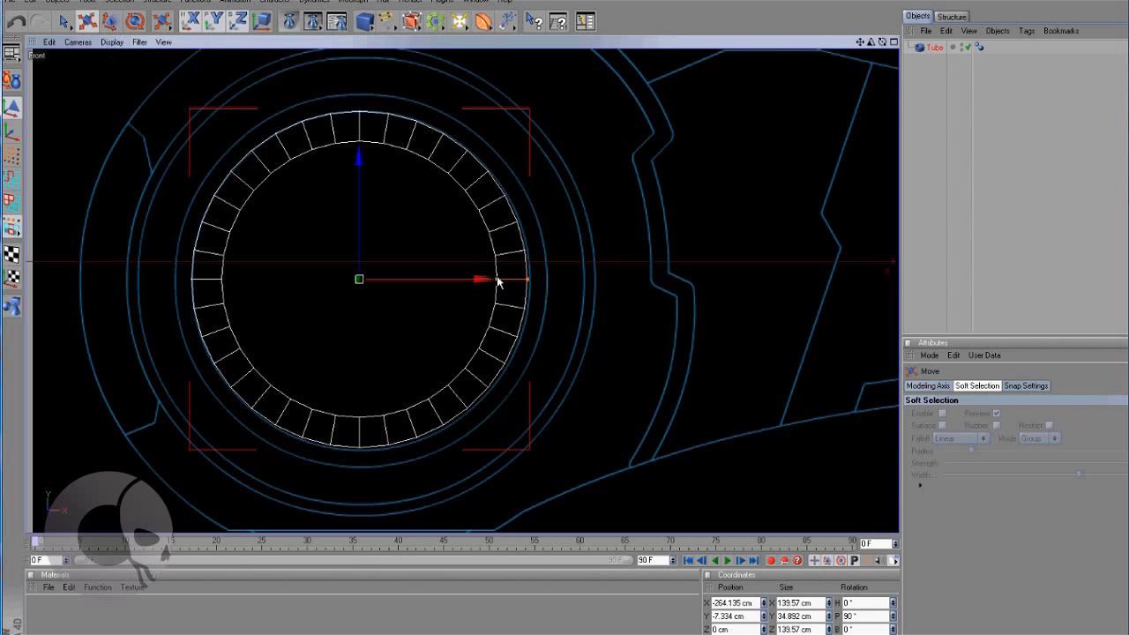
drag(631, 323, 632, 323)
scroll(512, 287, down, 3)
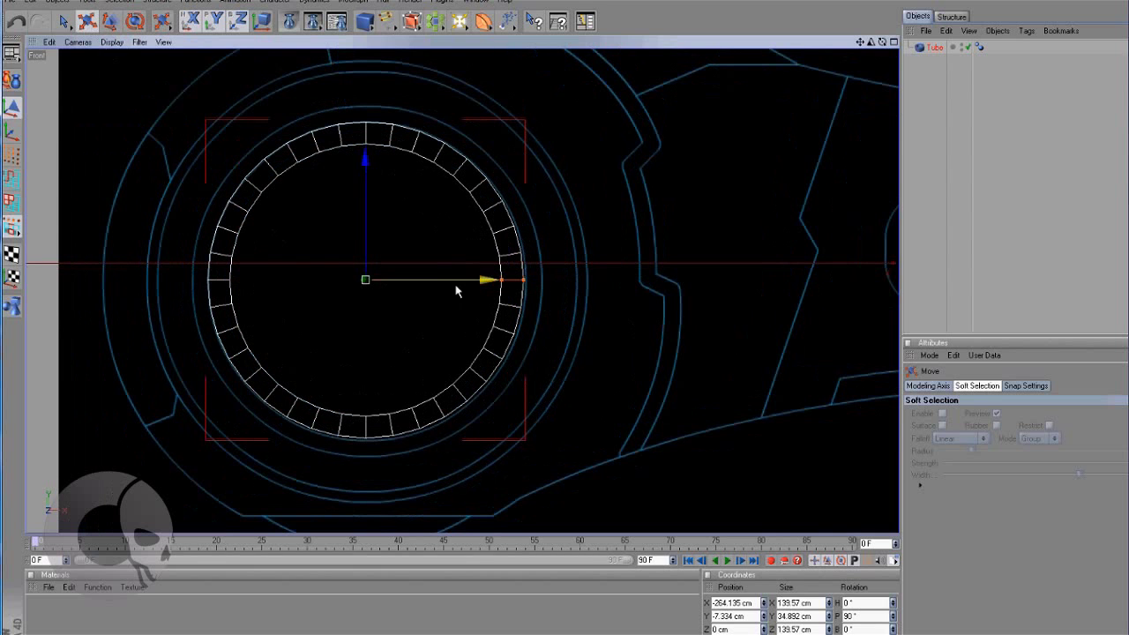
scroll(564, 267, up, 2)
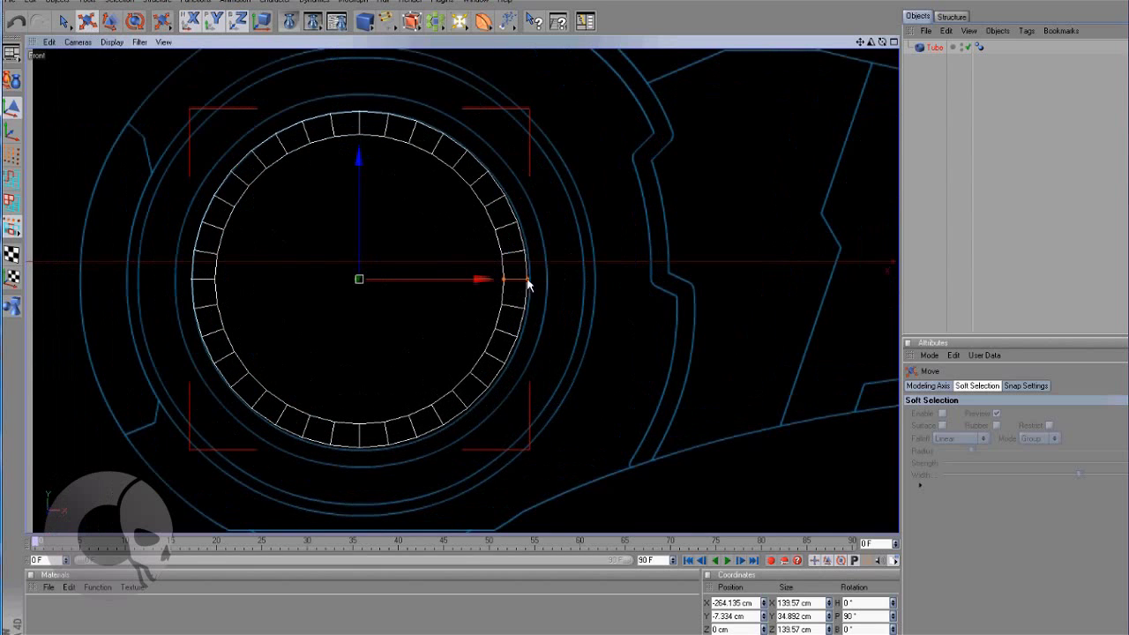
- Fine-tune the tube's scale to about 141.6 cm across on the innermost blueprint circle and deselect it
key(t)
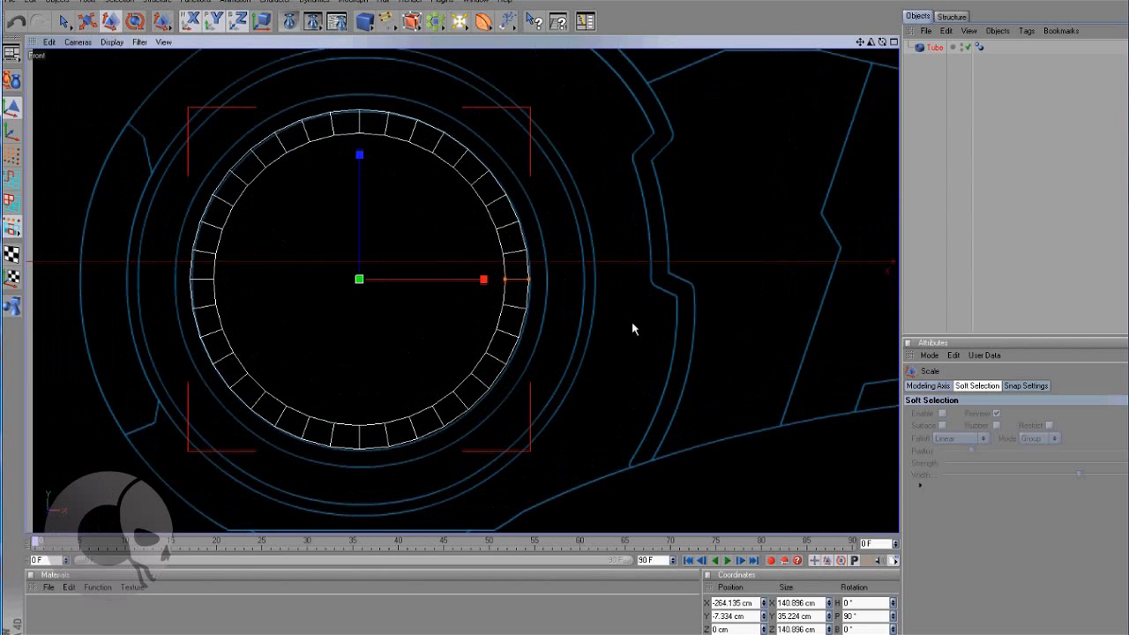
drag(629, 325, 477, 226)
click(626, 256)
- Reduce the tube's Rotation Segments to 20
scroll(561, 284, down, 3)
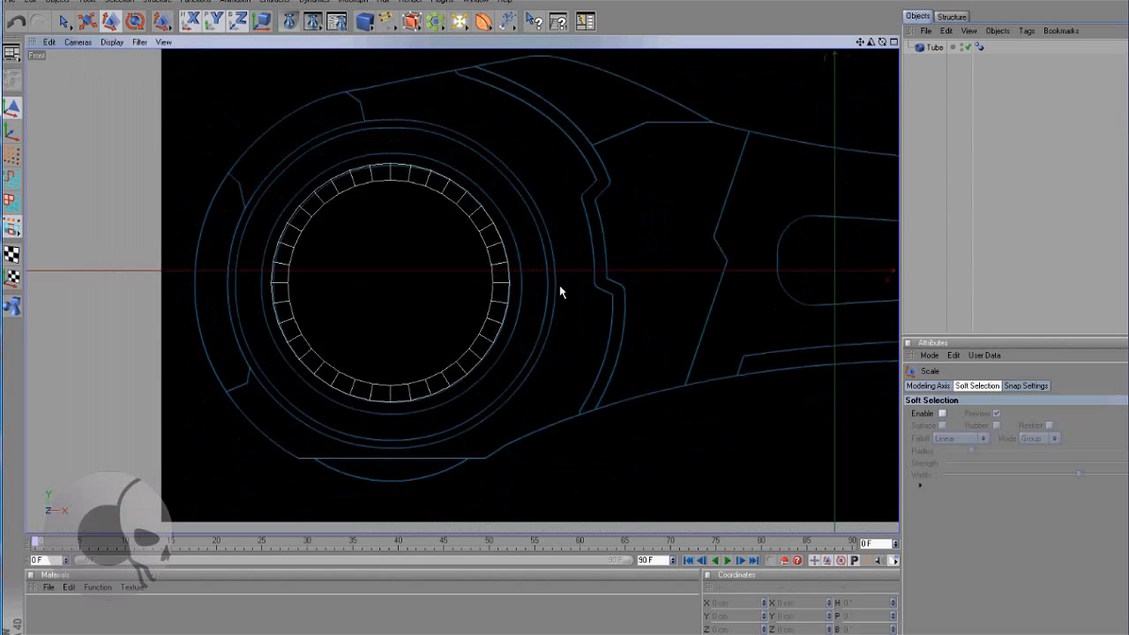
scroll(468, 169, up, 3)
scroll(516, 214, down, 1)
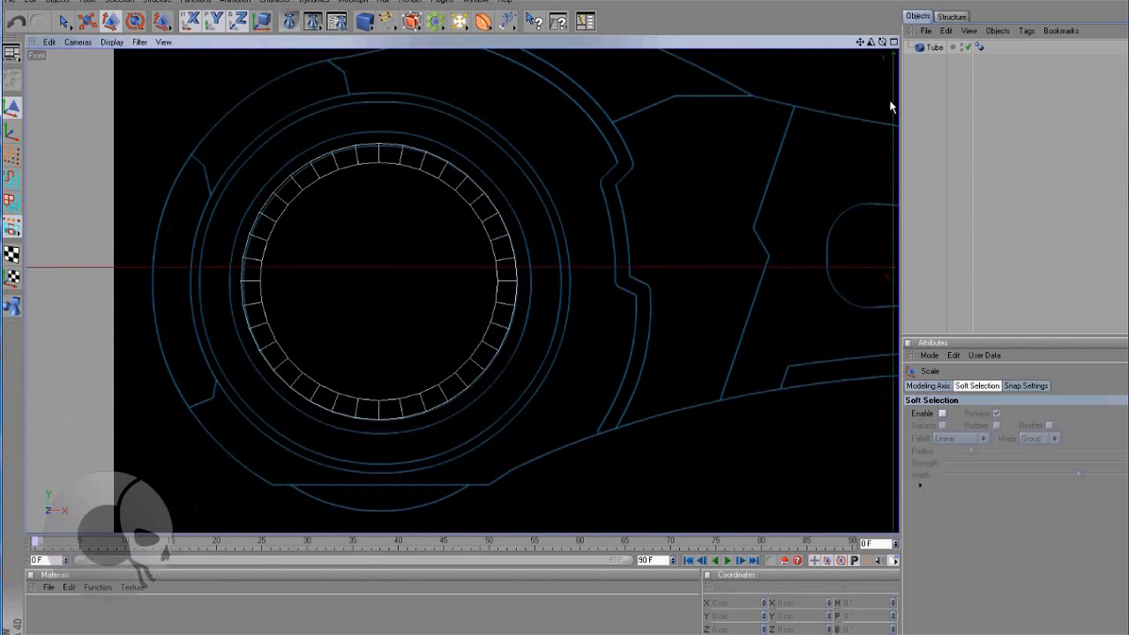
click(934, 46)
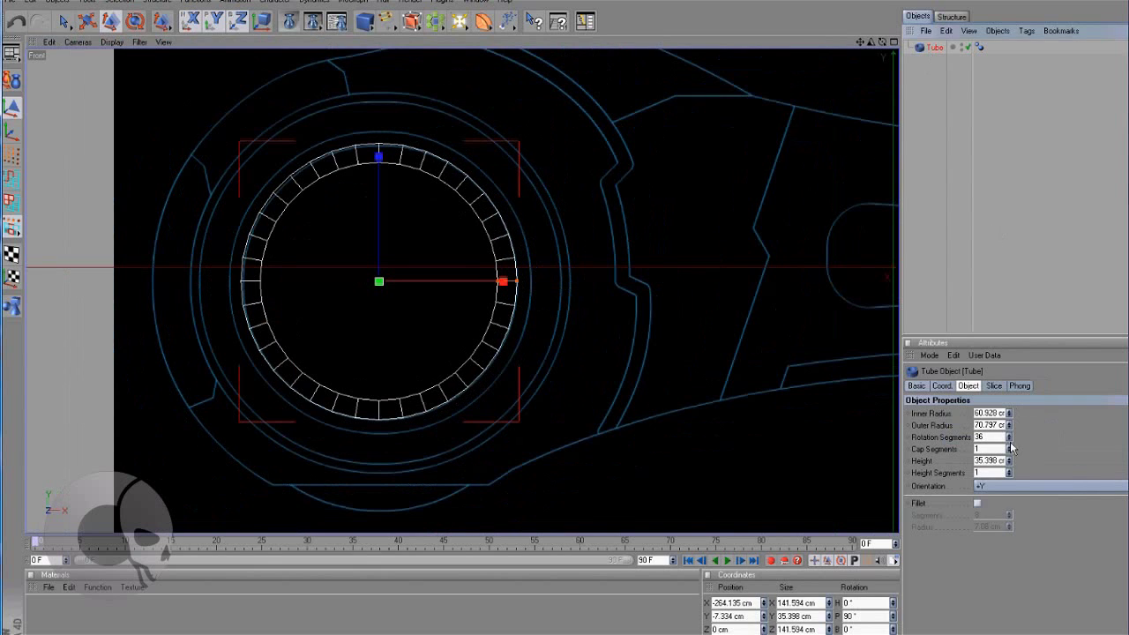
drag(1009, 438, 1011, 442)
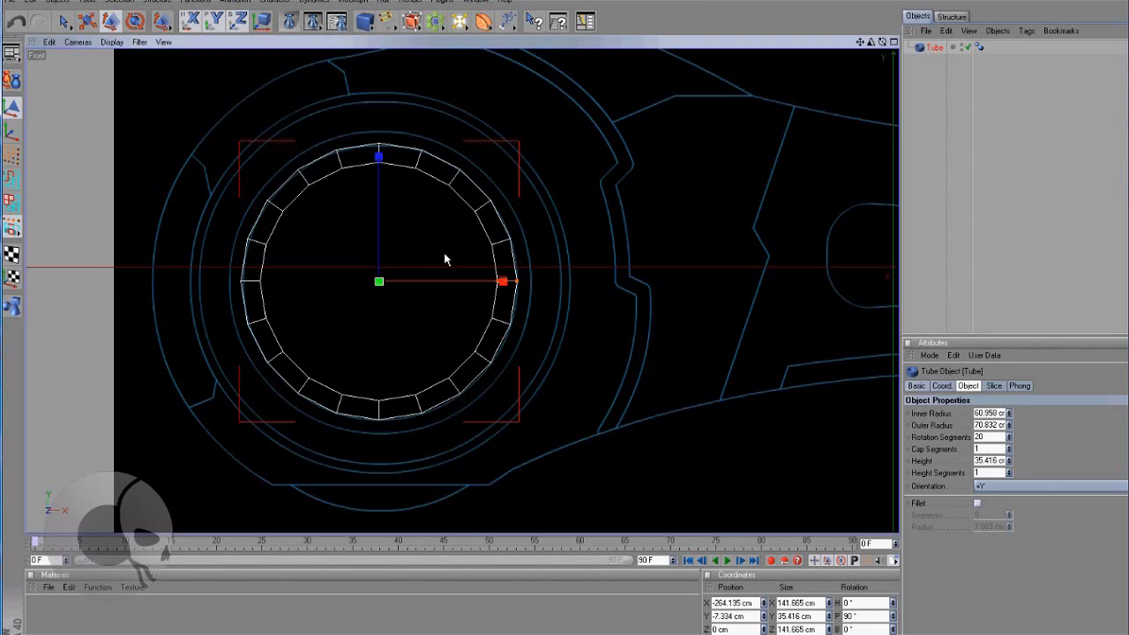
- Switch to the perspective view, frame the tube up close and render the view to examine its smoothness
middle_click(405, 203)
middle_click(405, 204)
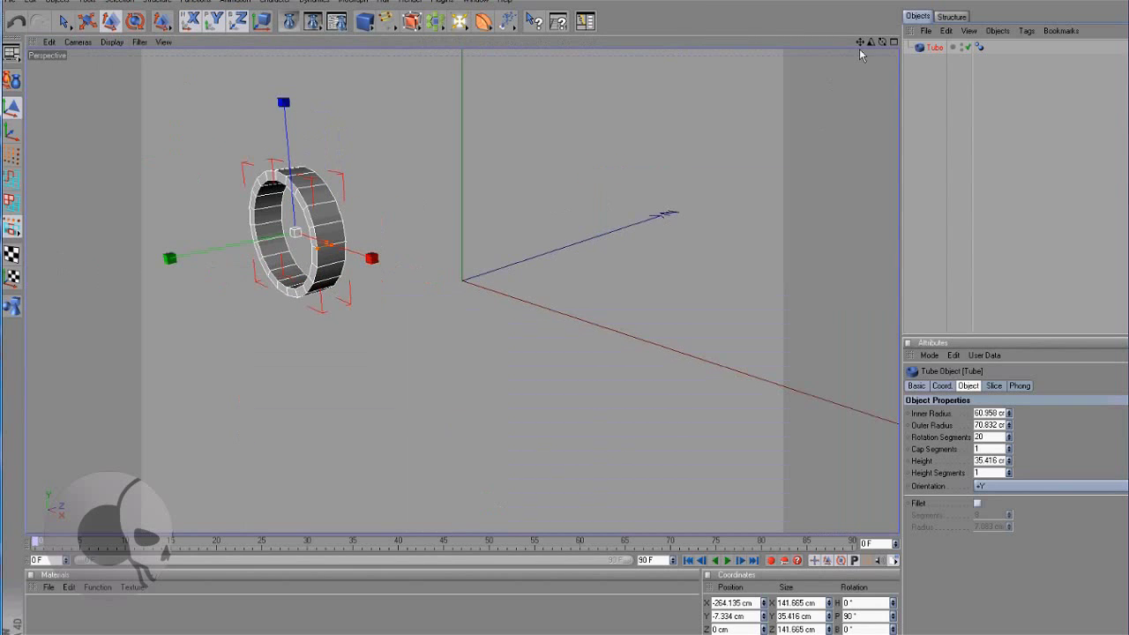
drag(859, 43, 684, 251)
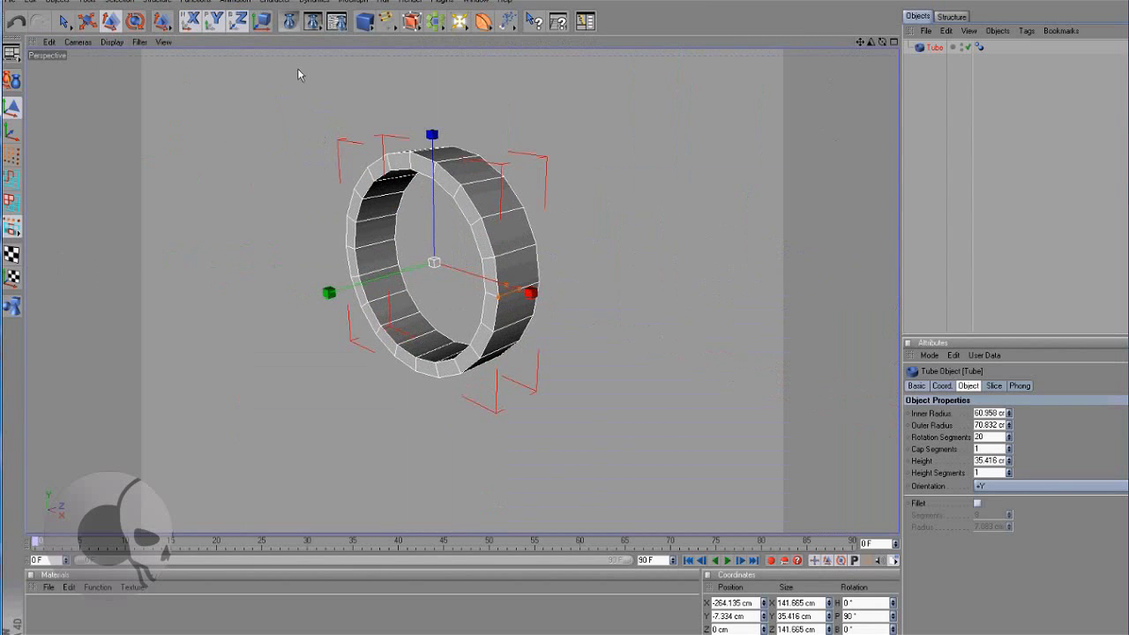
scroll(583, 214, down, 5)
scroll(583, 213, up, 5)
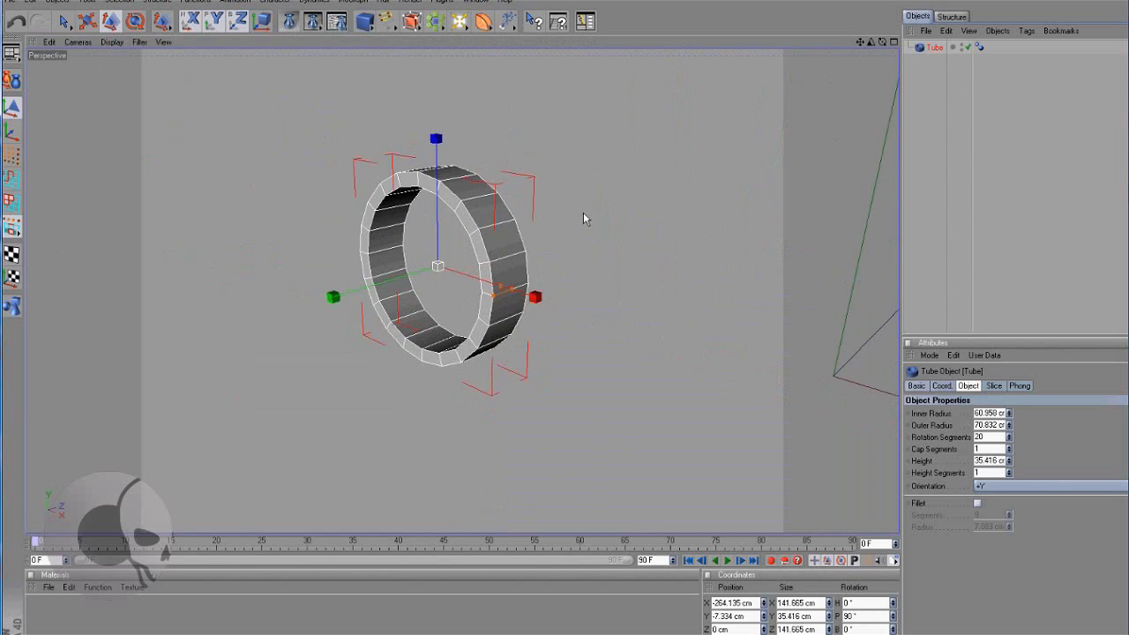
scroll(587, 224, down, 6)
scroll(586, 224, up, 5)
scroll(587, 225, down, 5)
scroll(588, 235, up, 6)
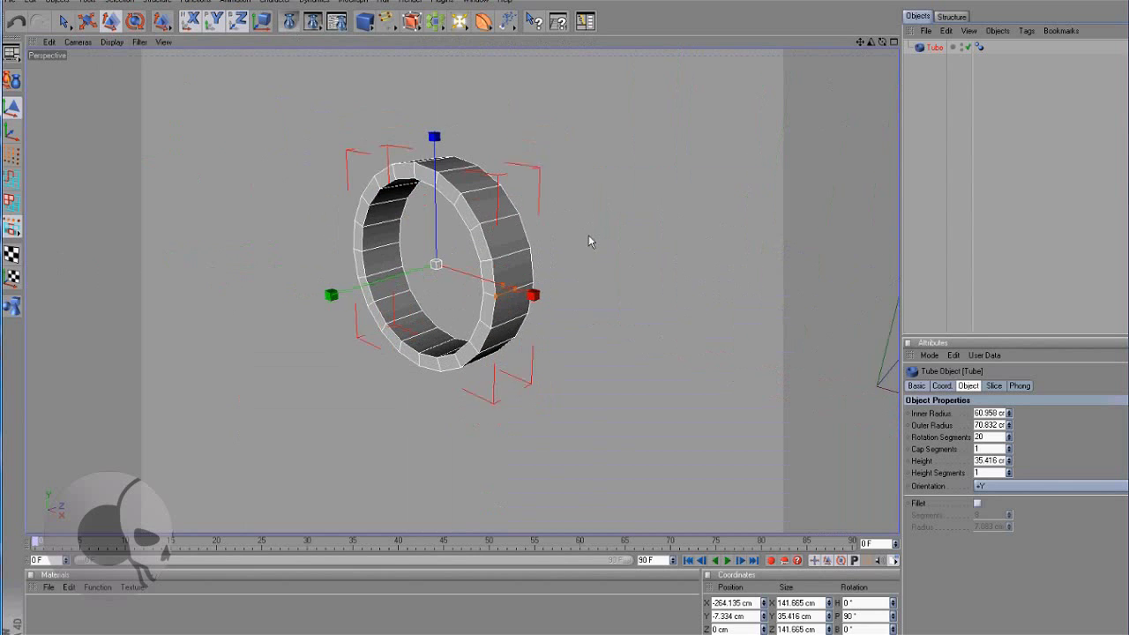
click(290, 22)
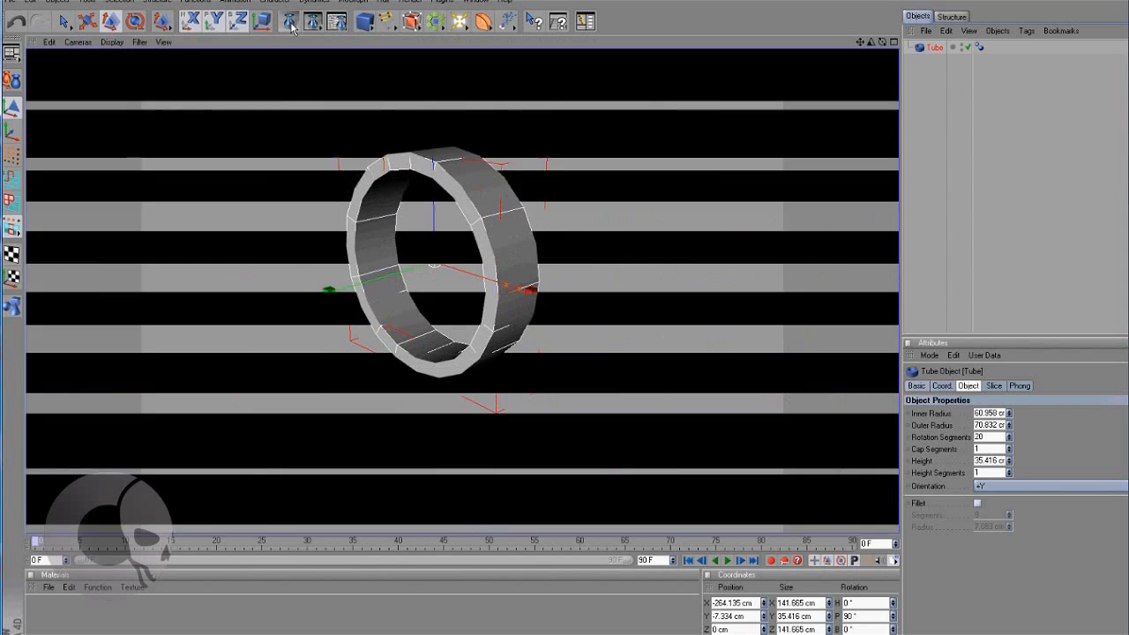
- Add a HyperNURBS object and nest the tube under it as a trial smoothing
click(526, 118)
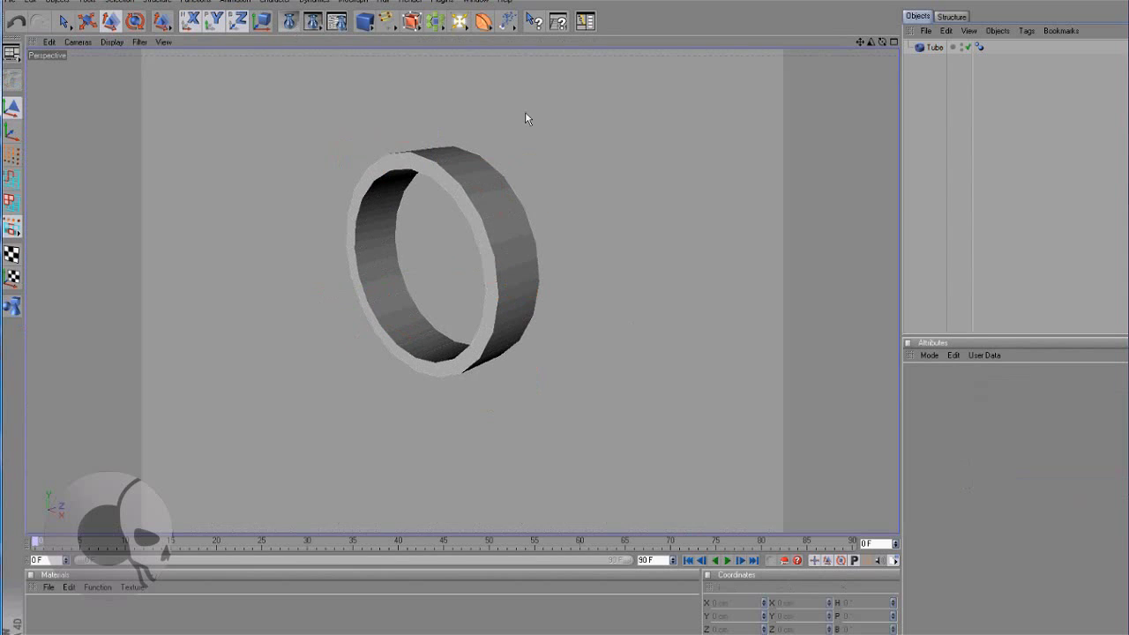
click(413, 24)
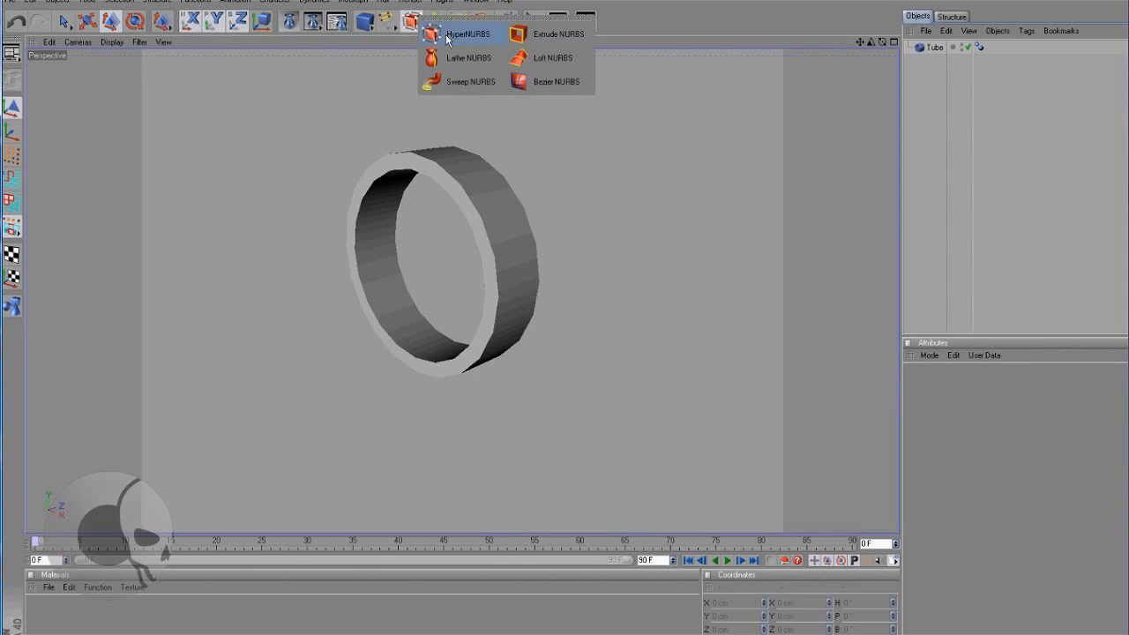
click(468, 34)
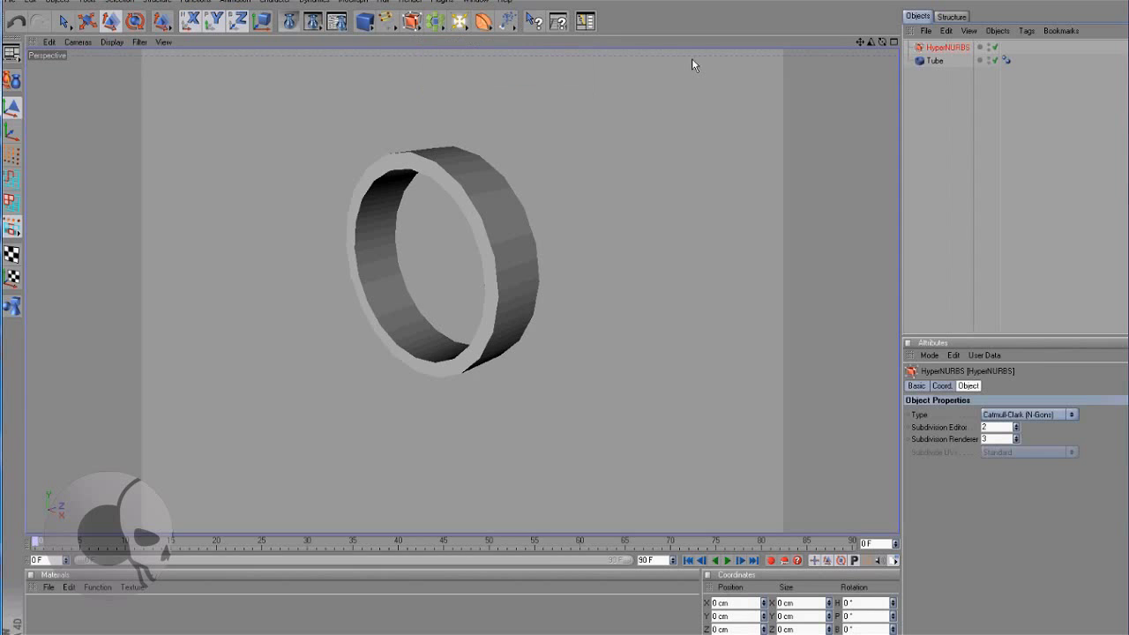
click(933, 61)
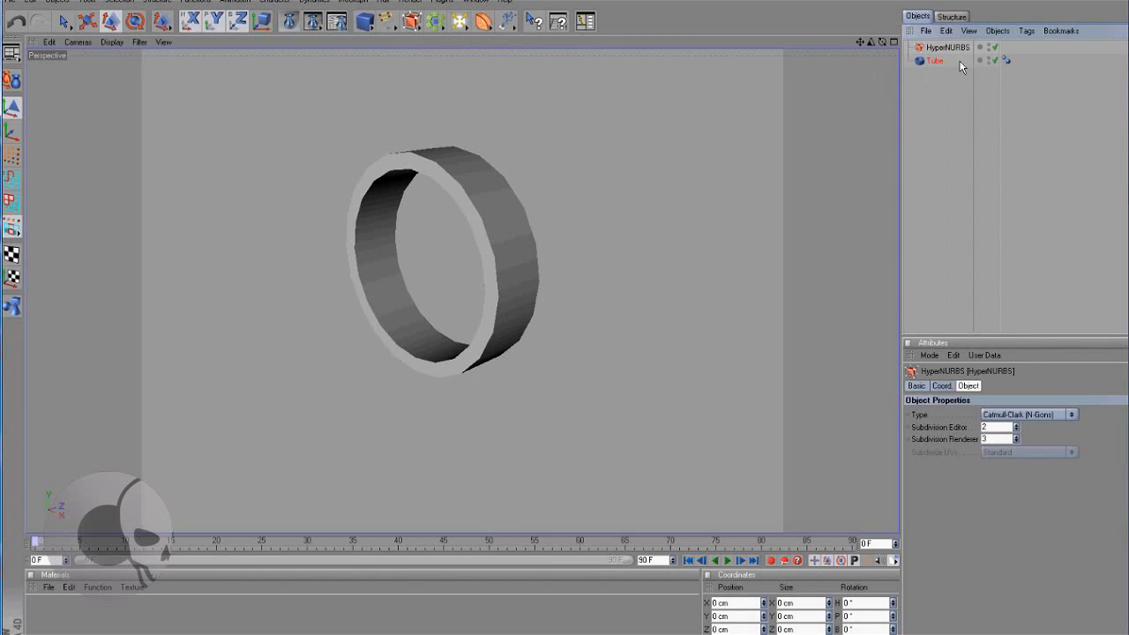
drag(958, 53, 952, 50)
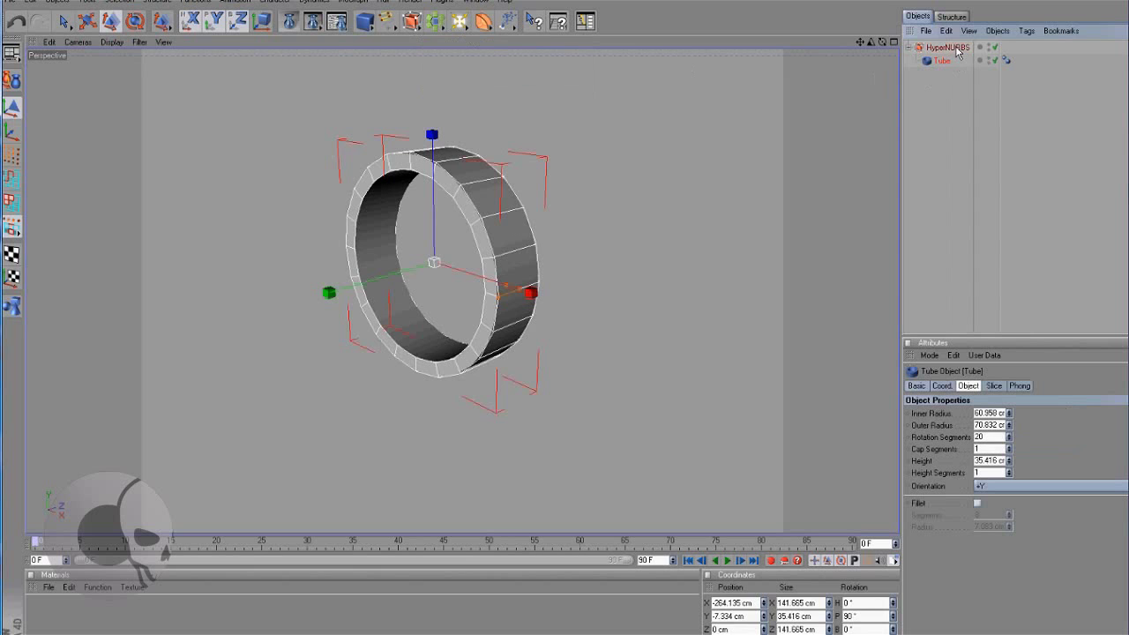
click(949, 84)
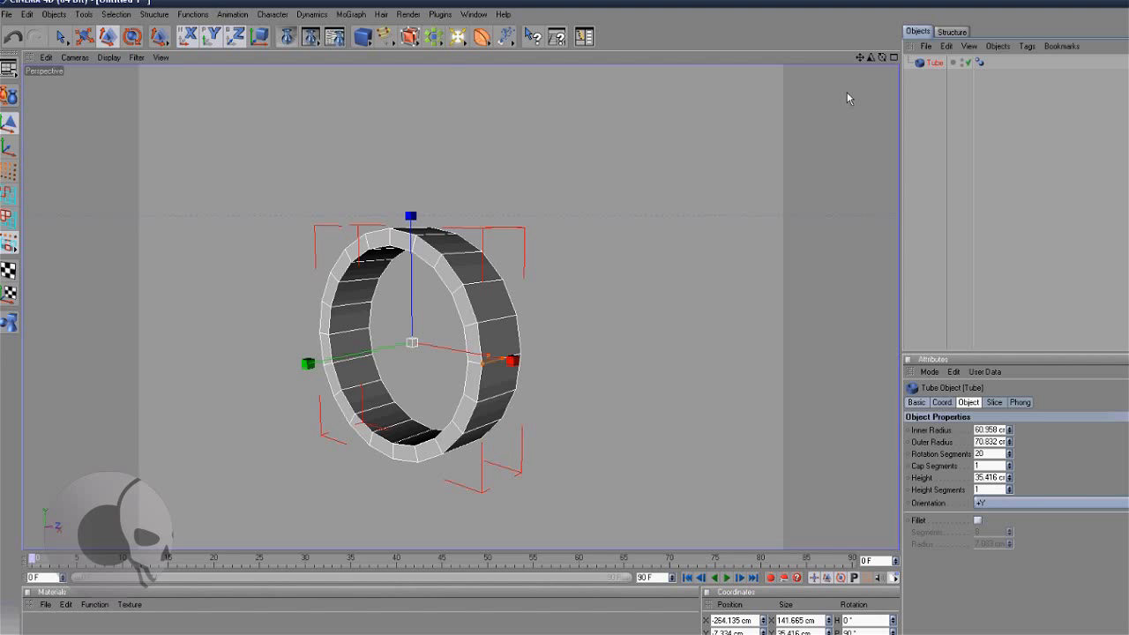
- Convert the tube to an editable polygon object and switch to point editing with a view of its rear side
drag(881, 58, 630, 338)
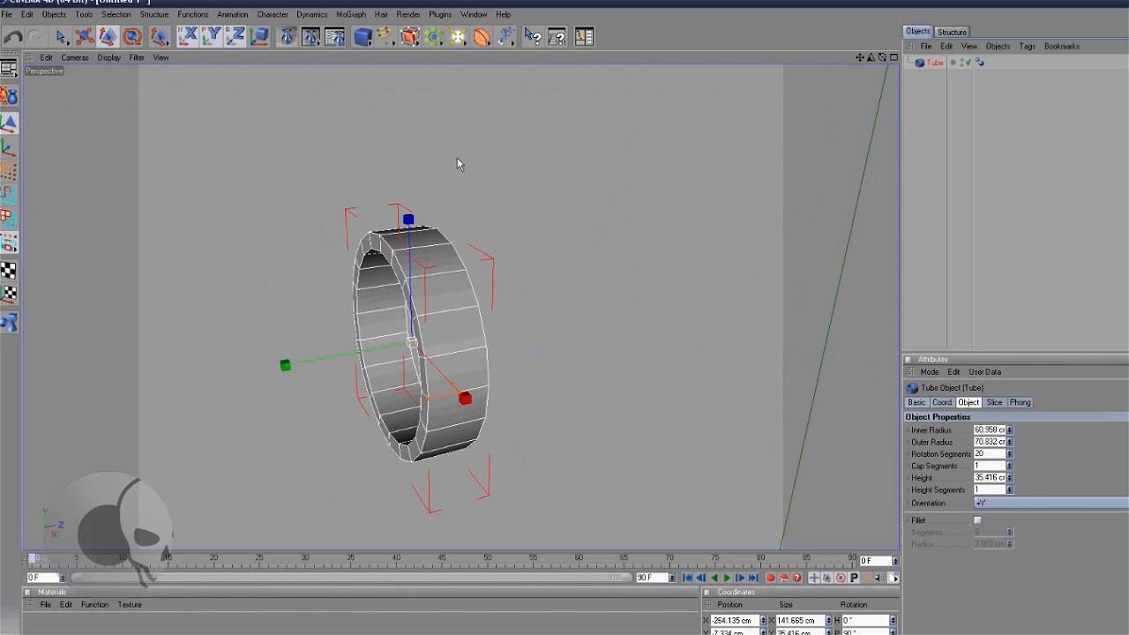
click(9, 94)
click(9, 170)
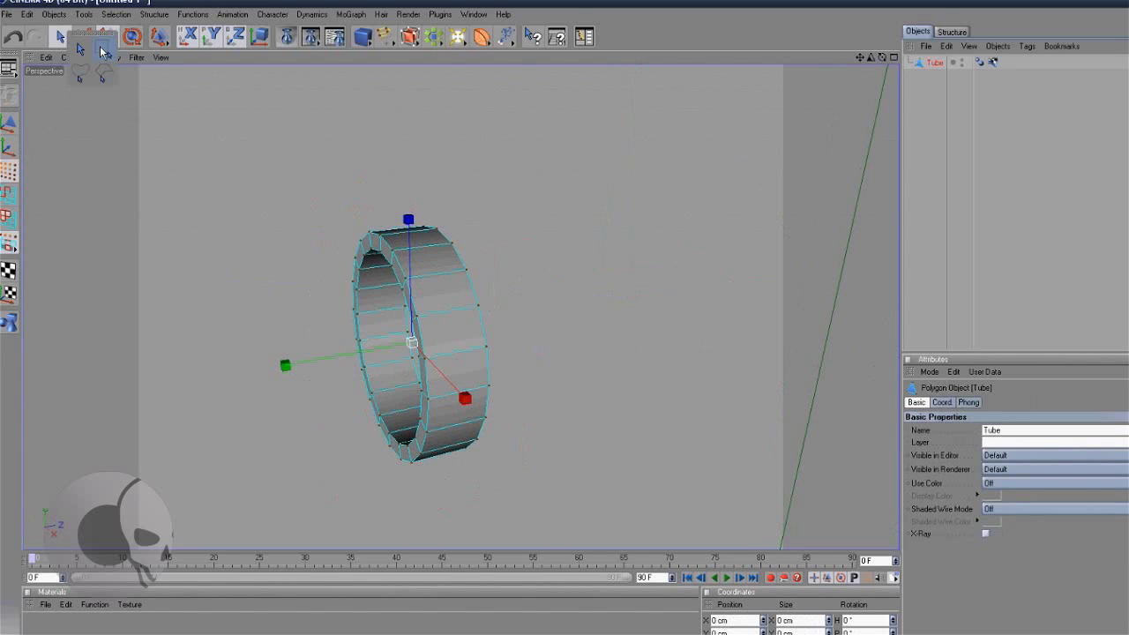
drag(59, 36, 104, 53)
drag(881, 58, 631, 338)
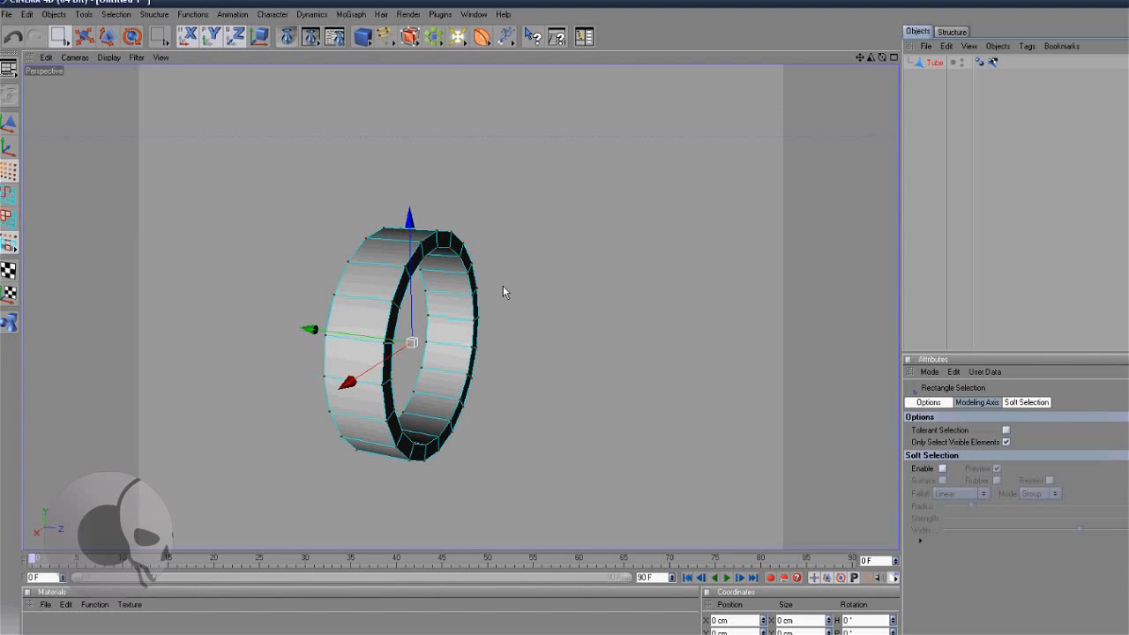
drag(875, 58, 630, 342)
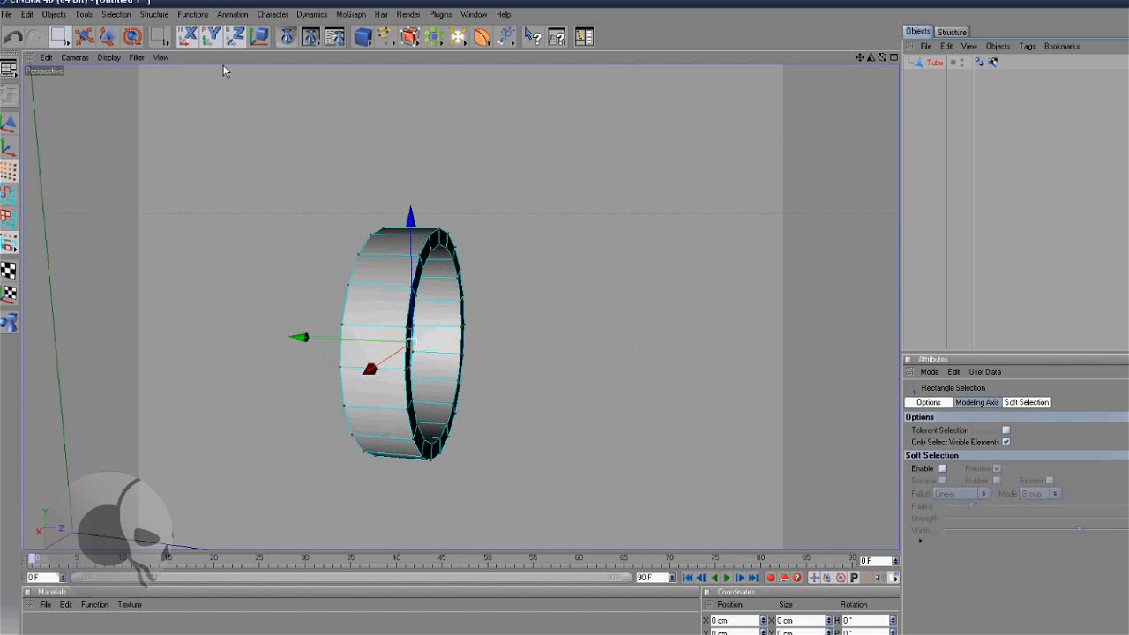
- Use Live Selection to delete visible points on the tube's rear rim and select further points along it
click(77, 51)
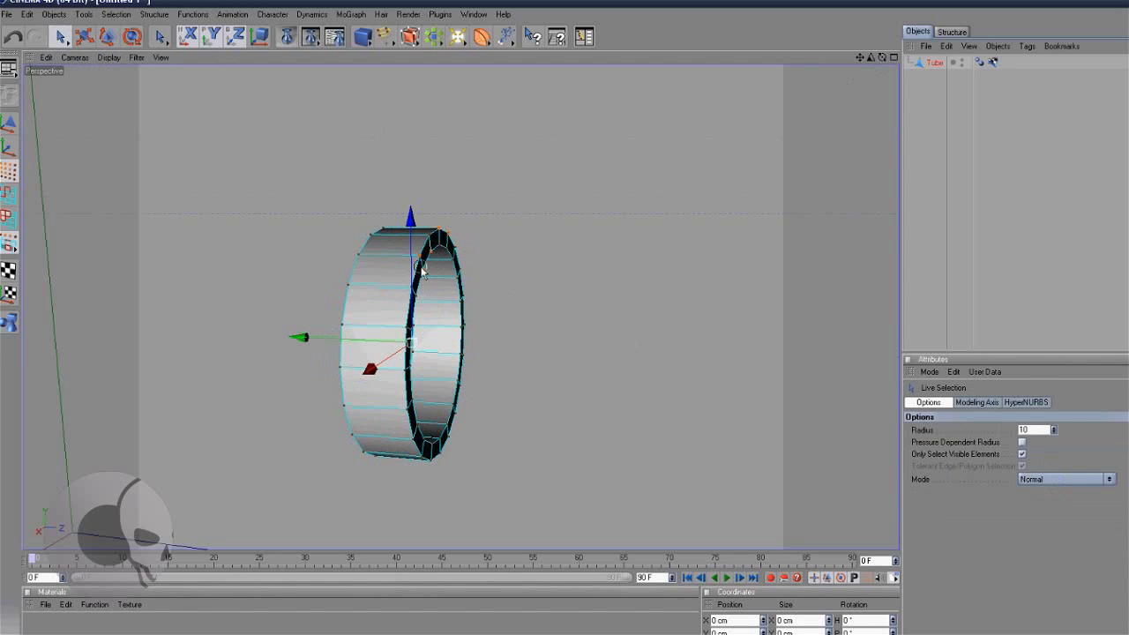
mouse_move(414, 362)
mouse_down()
mouse_move(407, 432)
mouse_move(426, 439)
mouse_move(452, 422)
mouse_move(466, 288)
mouse_move(422, 253)
mouse_move(451, 444)
mouse_up()
key(Delete)
mouse_move(455, 244)
mouse_down()
mouse_move(432, 235)
mouse_move(403, 347)
mouse_move(432, 454)
mouse_move(465, 329)
mouse_up()
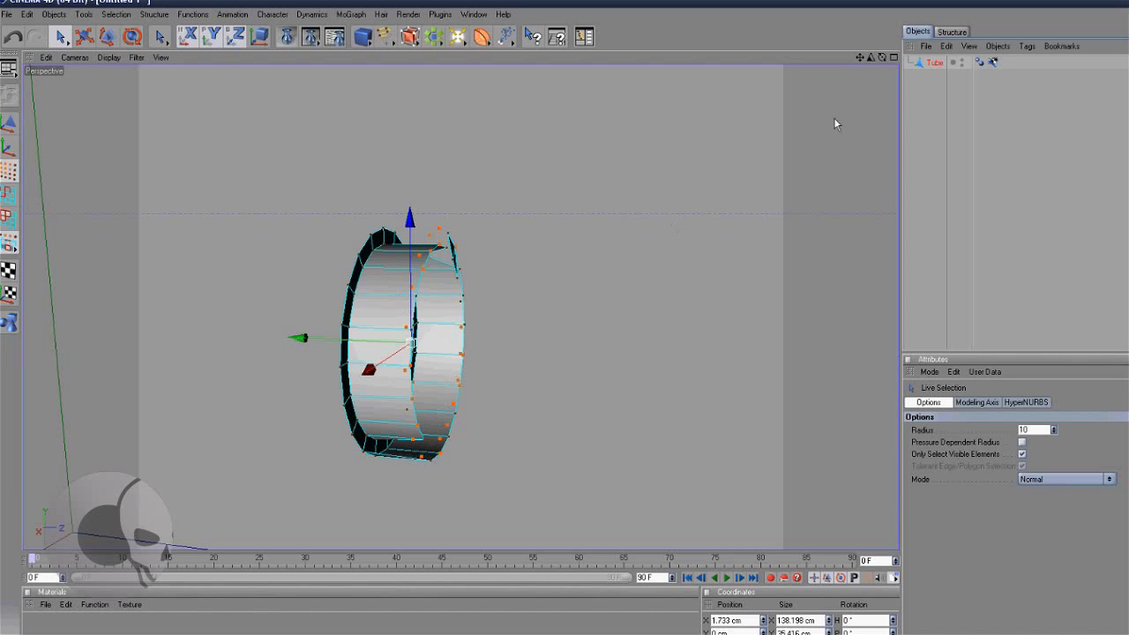
drag(631, 338, 811, 108)
drag(881, 58, 627, 338)
- Turn off Only Select Visible Elements and select the remaining points along the tube's rear rim afresh
click(519, 248)
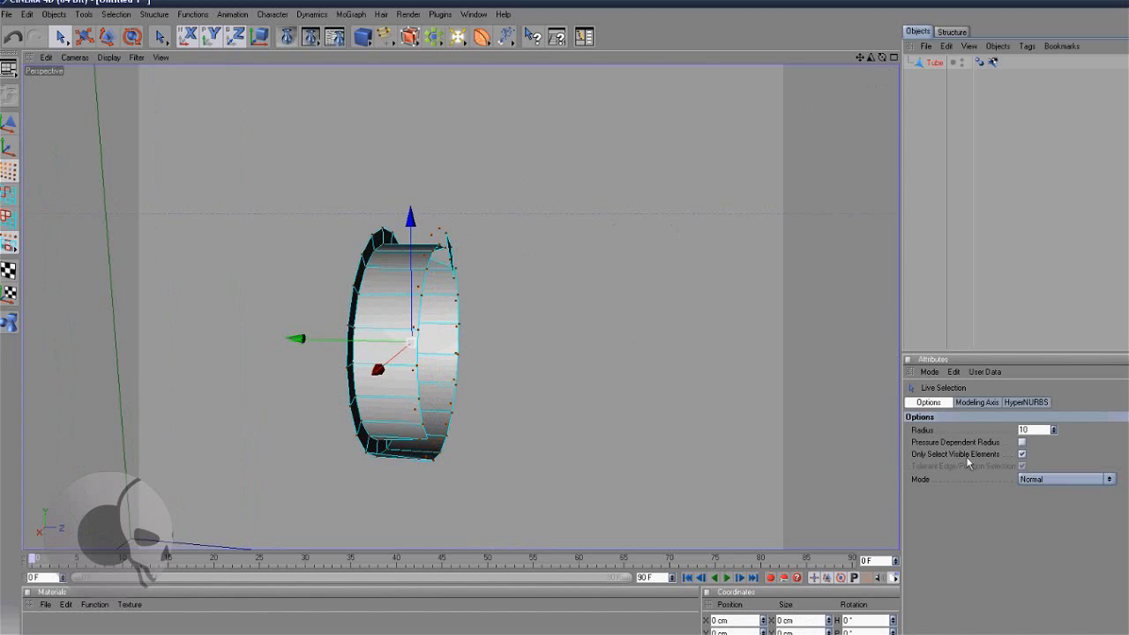
click(1021, 454)
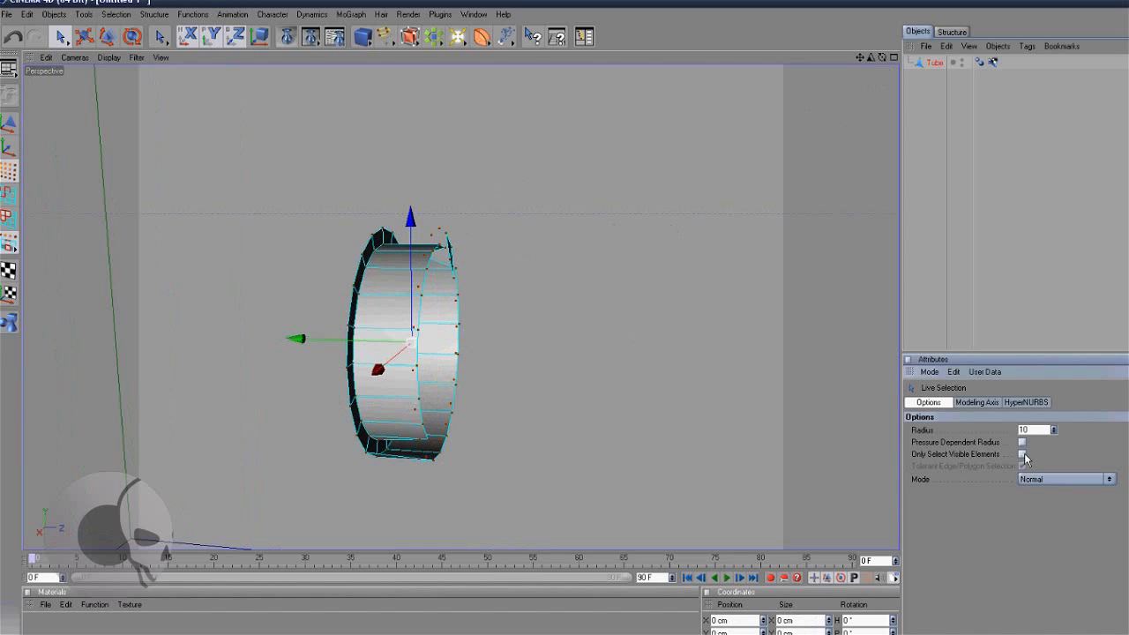
mouse_move(444, 231)
mouse_down()
mouse_move(414, 349)
mouse_move(431, 407)
mouse_move(456, 428)
mouse_move(446, 232)
mouse_up()
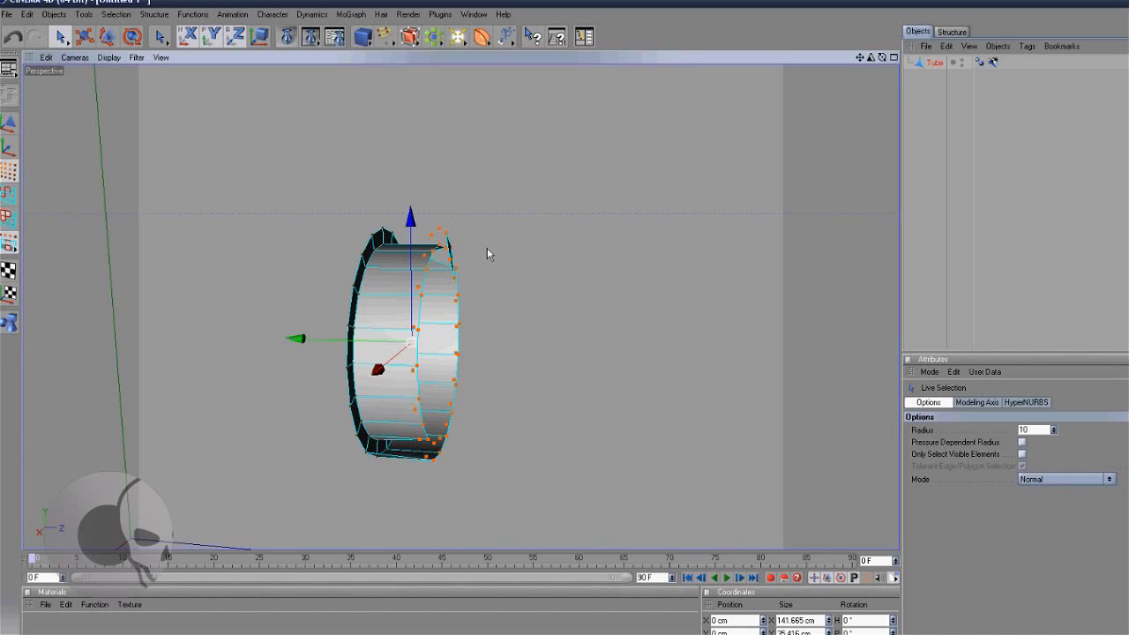
- Try to delete the selected points and check the remaining ring from the front side
key(Delete)
alt+drag(630, 339, 631, 340)
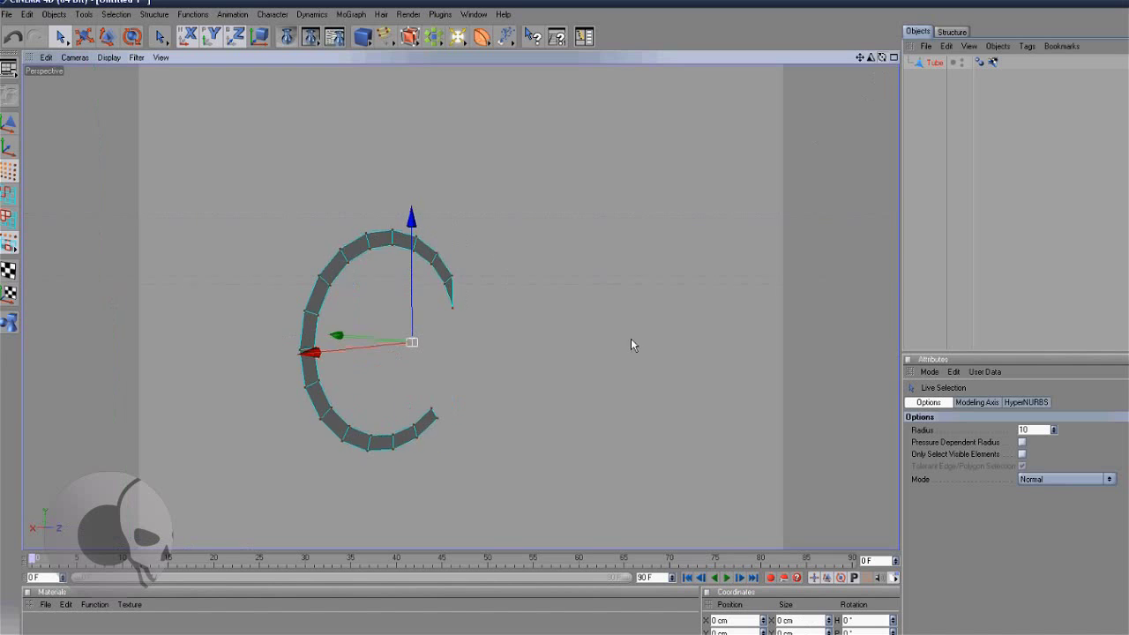
key(ctrl+z)
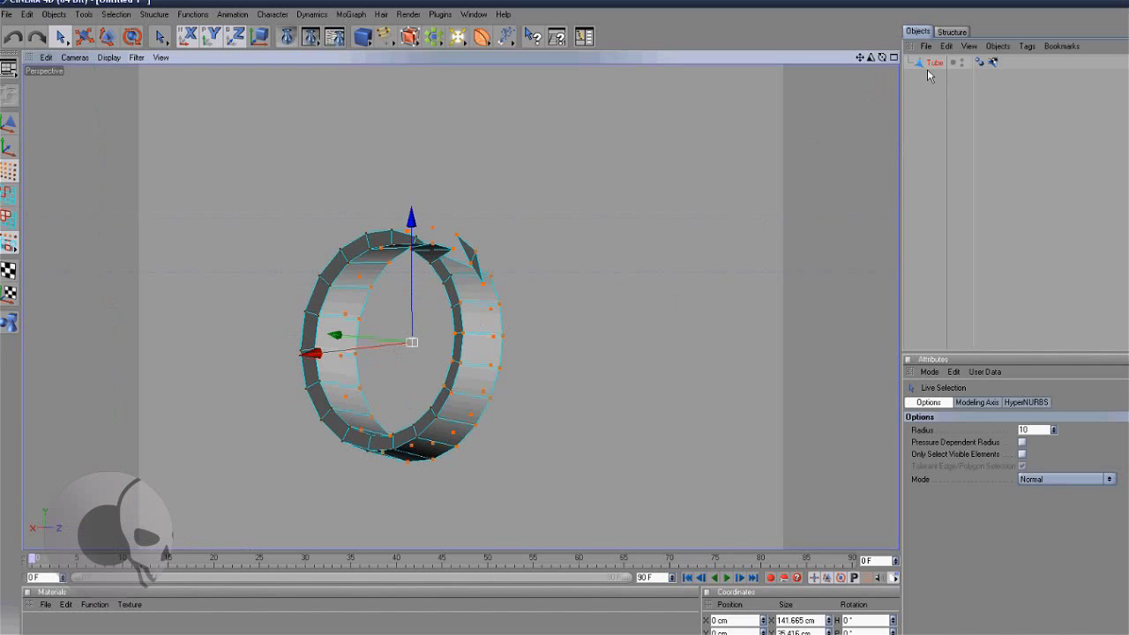
- Select only the rear-rim points from a side-on view of the tube and delete them
drag(881, 57, 631, 339)
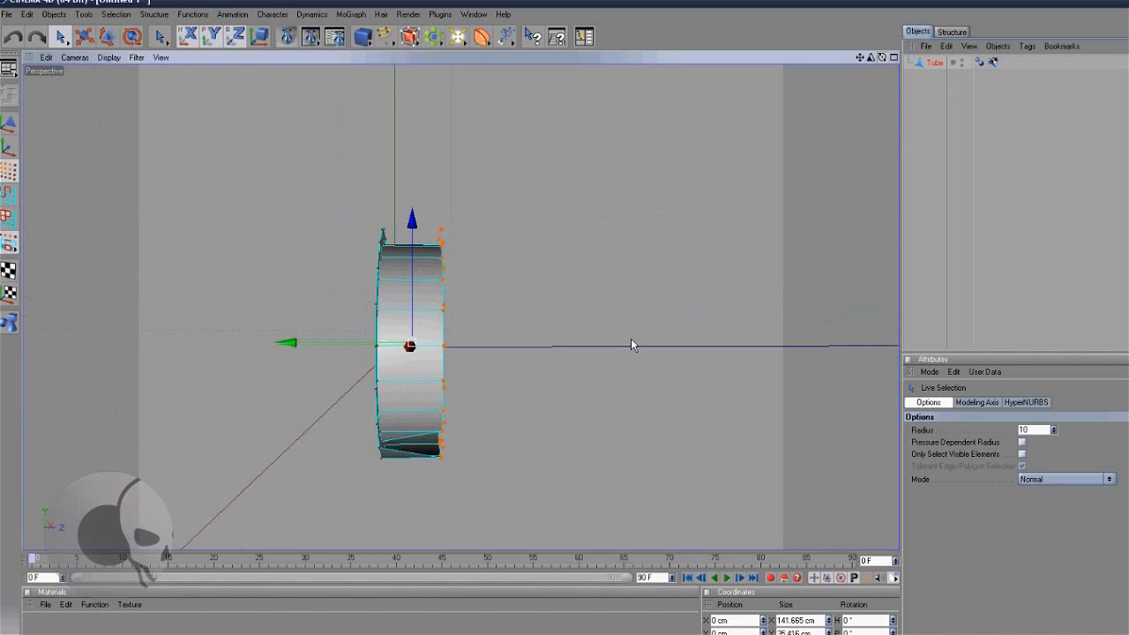
drag(441, 229, 446, 459)
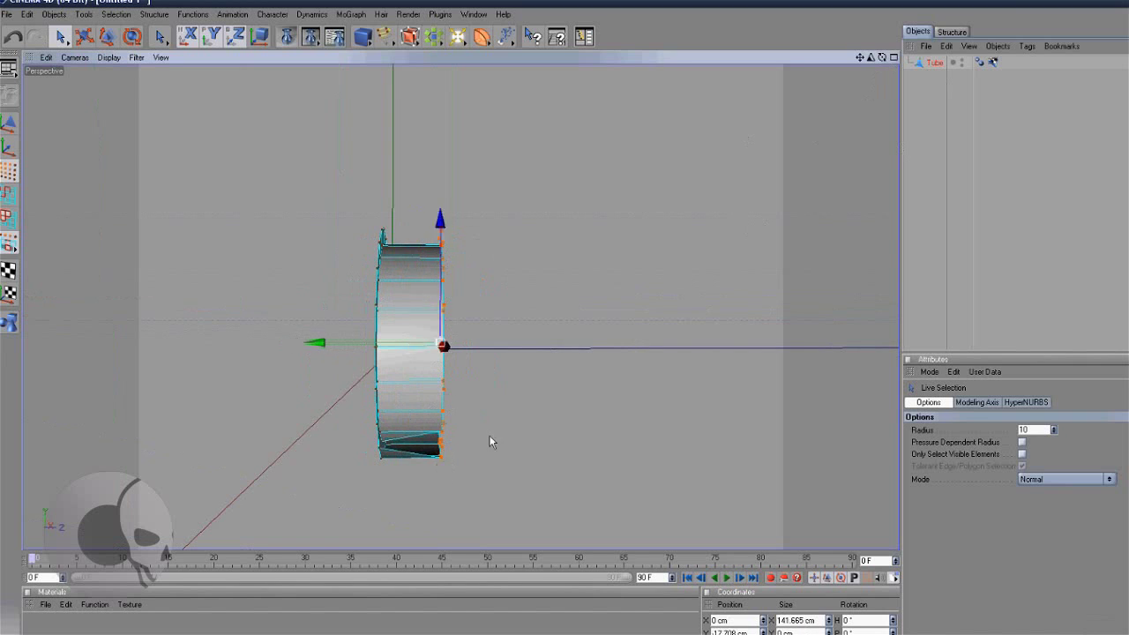
key(Delete)
alt+drag(631, 337, 641, 316)
- Switch to the front view and toggle the tube's editor visibility to examine the blueprint circles beneath it
middle_click(641, 316)
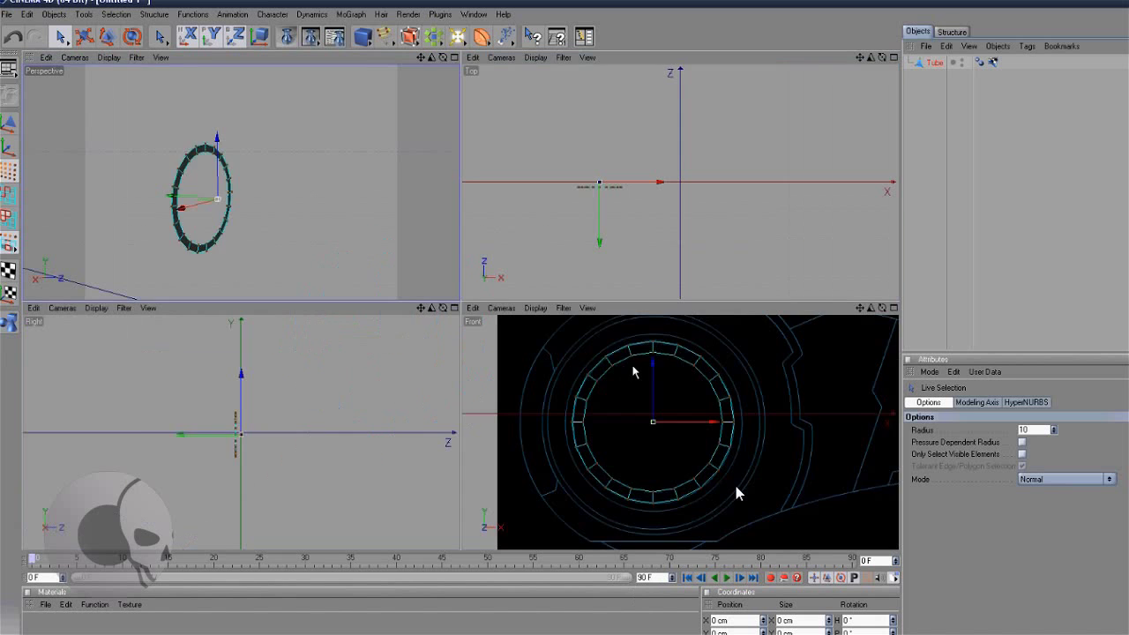
middle_click(630, 364)
scroll(457, 260, down, 2)
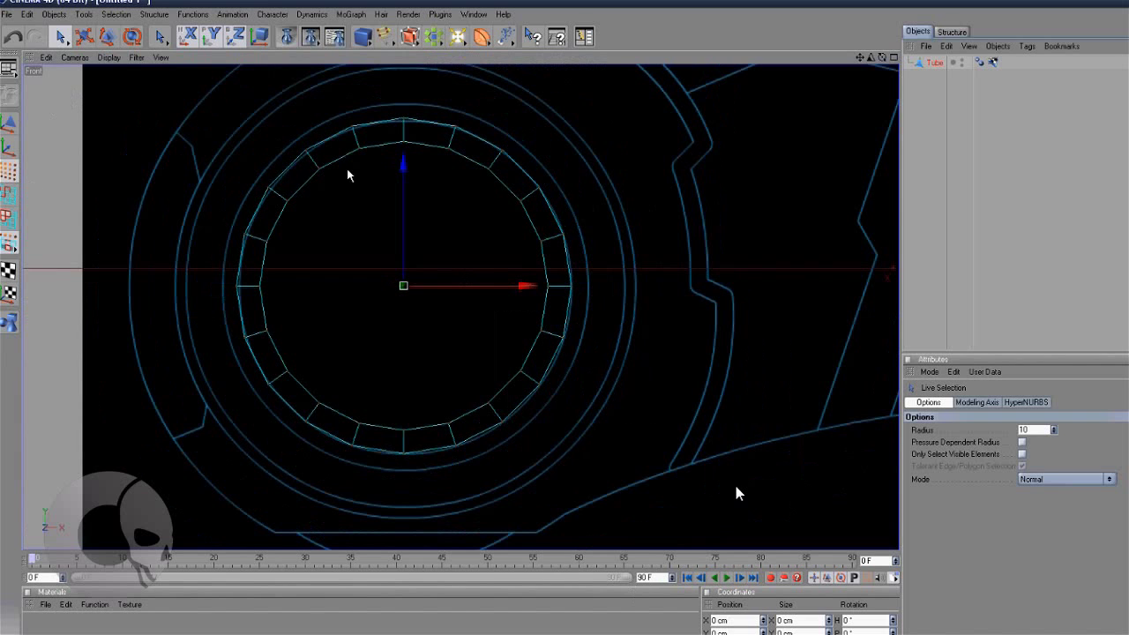
scroll(541, 189, down, 1)
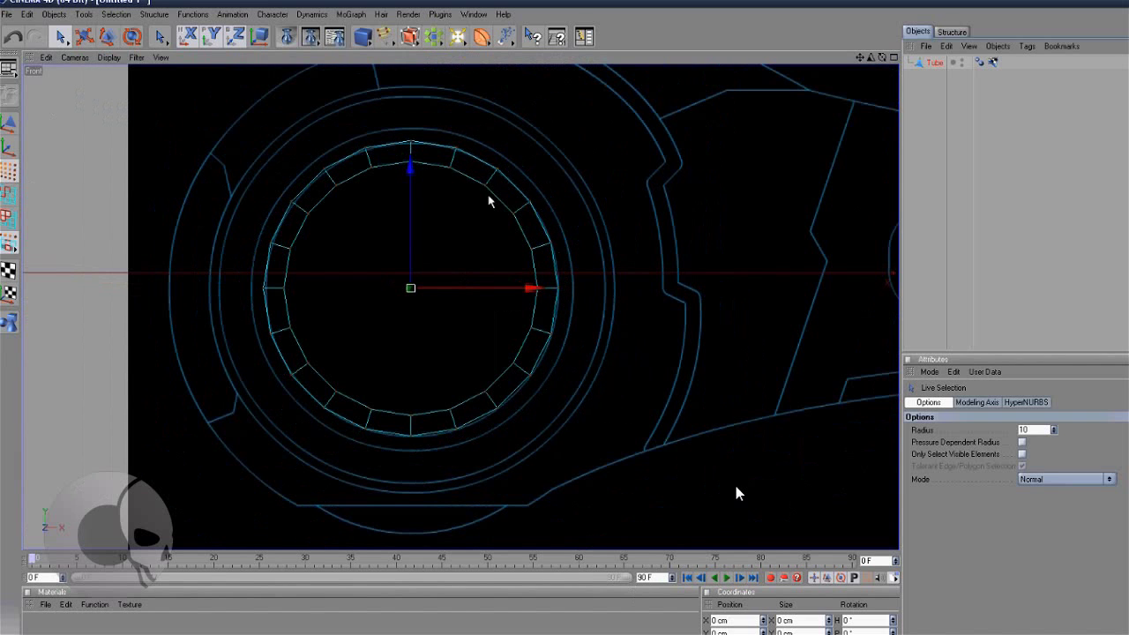
scroll(467, 289, down, 1)
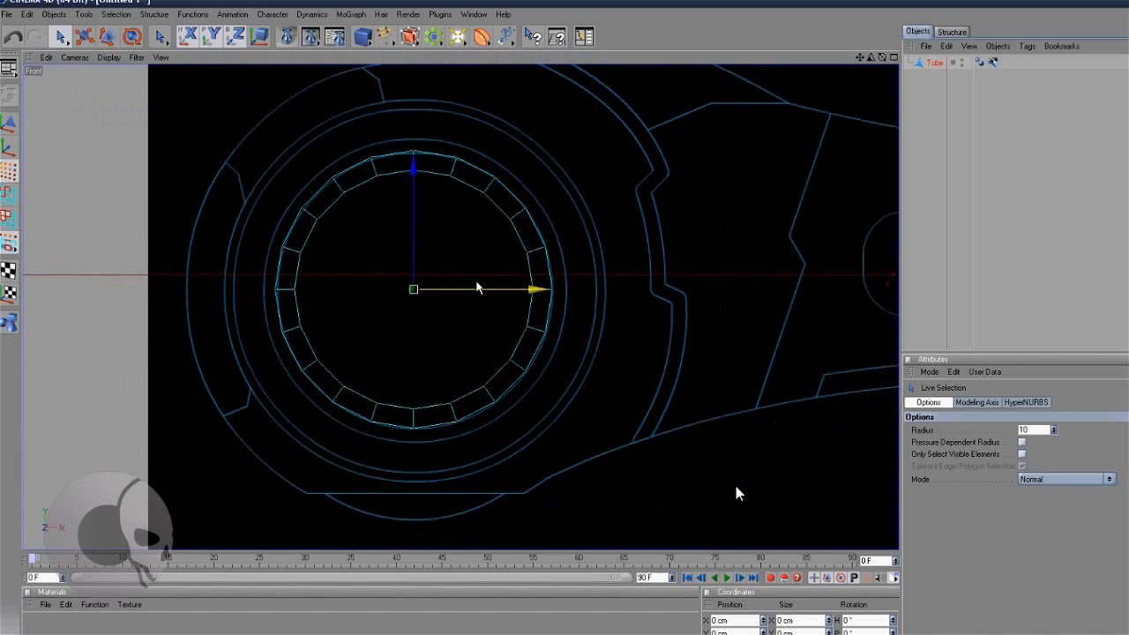
click(962, 59)
click(962, 60)
click(962, 60)
click(962, 60)
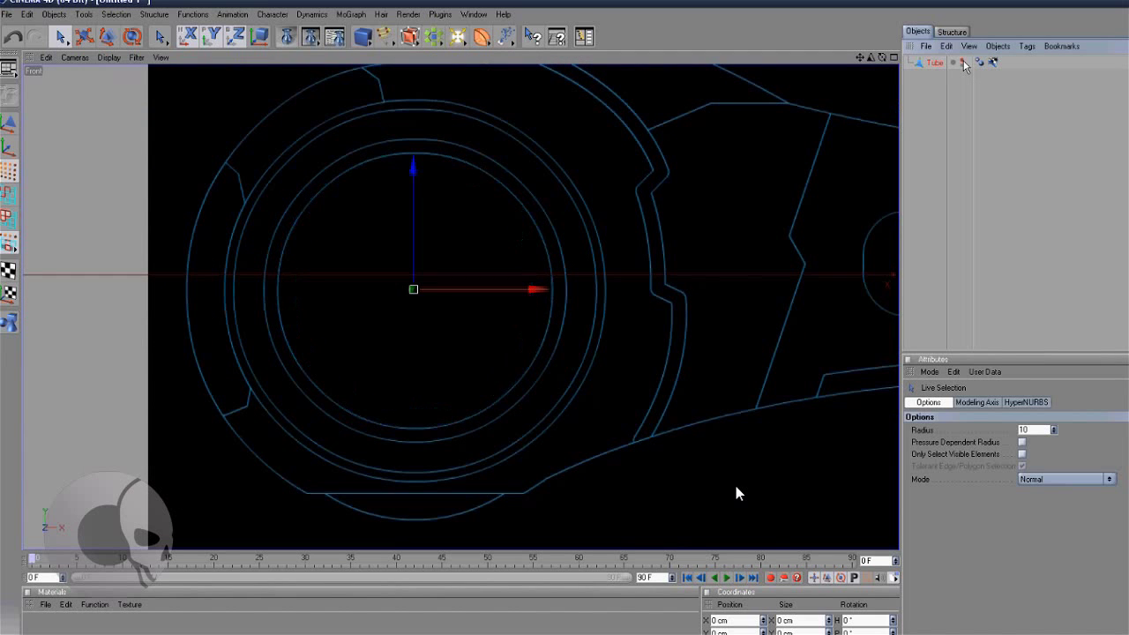
click(962, 59)
- Scale the whole ring to about 156 cm across so its outer edge fits the blueprint's second circle
click(936, 62)
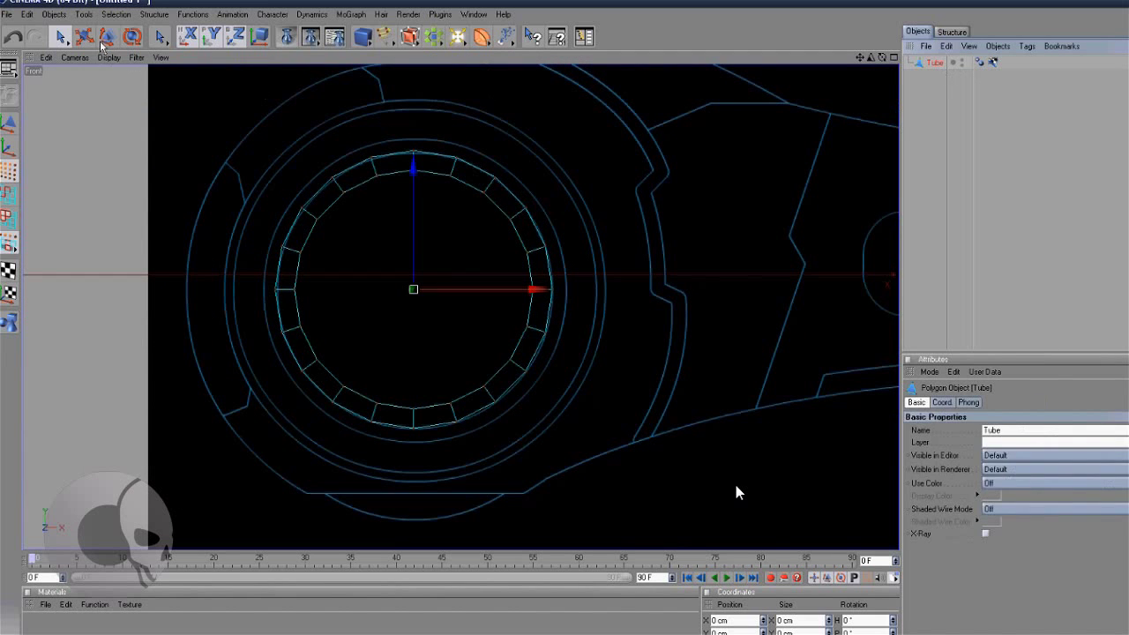
click(108, 36)
click(9, 123)
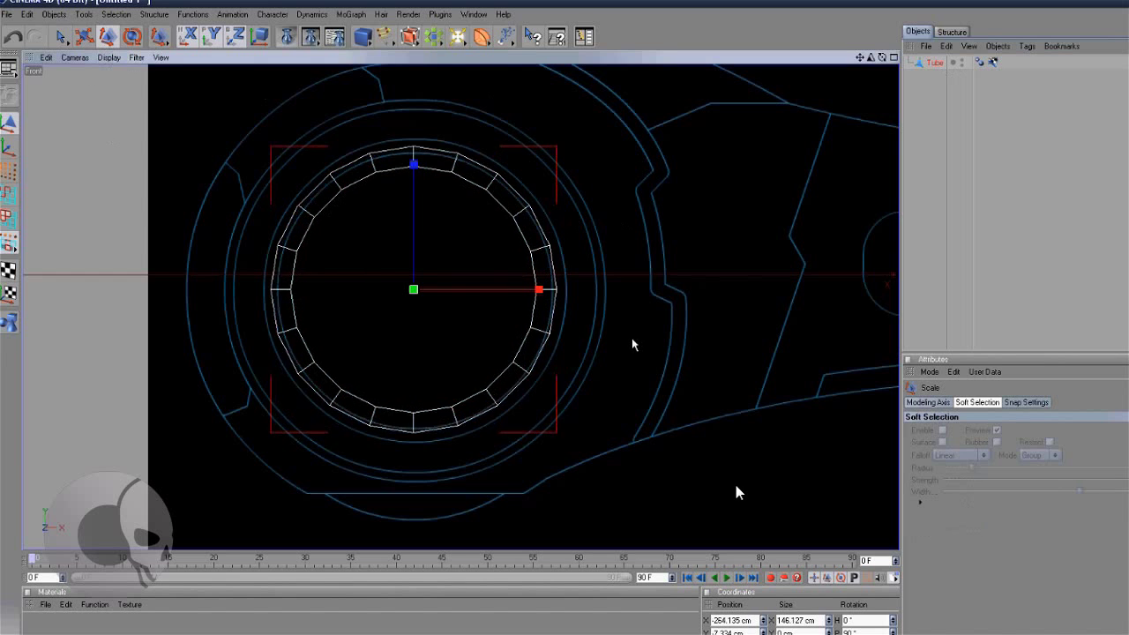
drag(631, 340, 626, 215)
- Loop-select the ring's inner edges and scale them to about 142 cm across to fit the innermost blueprint circle
click(8, 194)
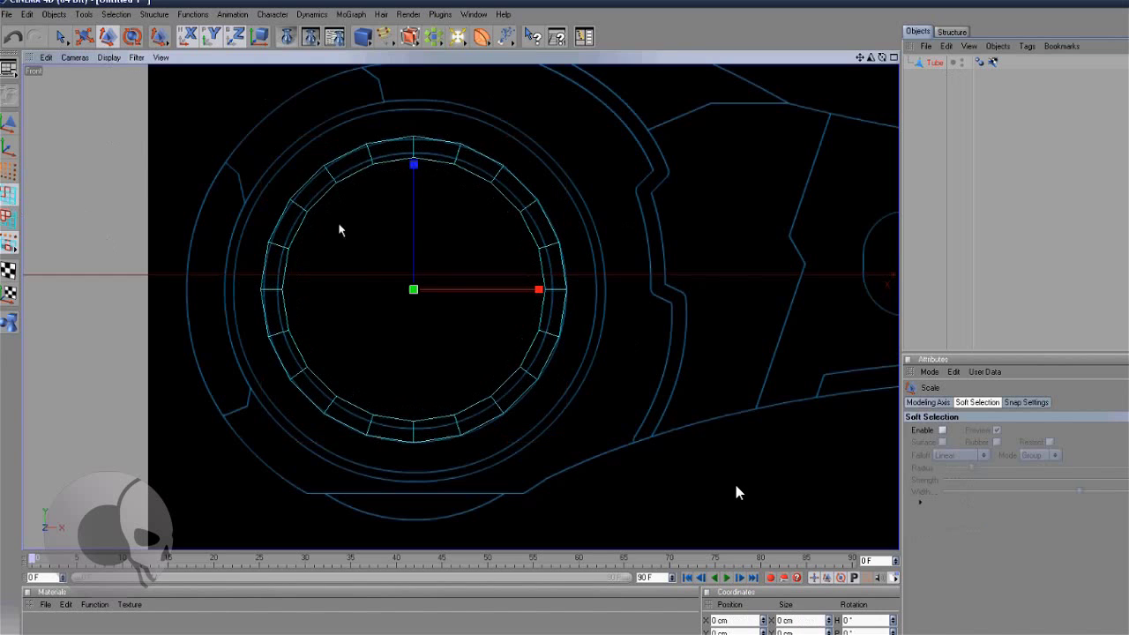
click(121, 16)
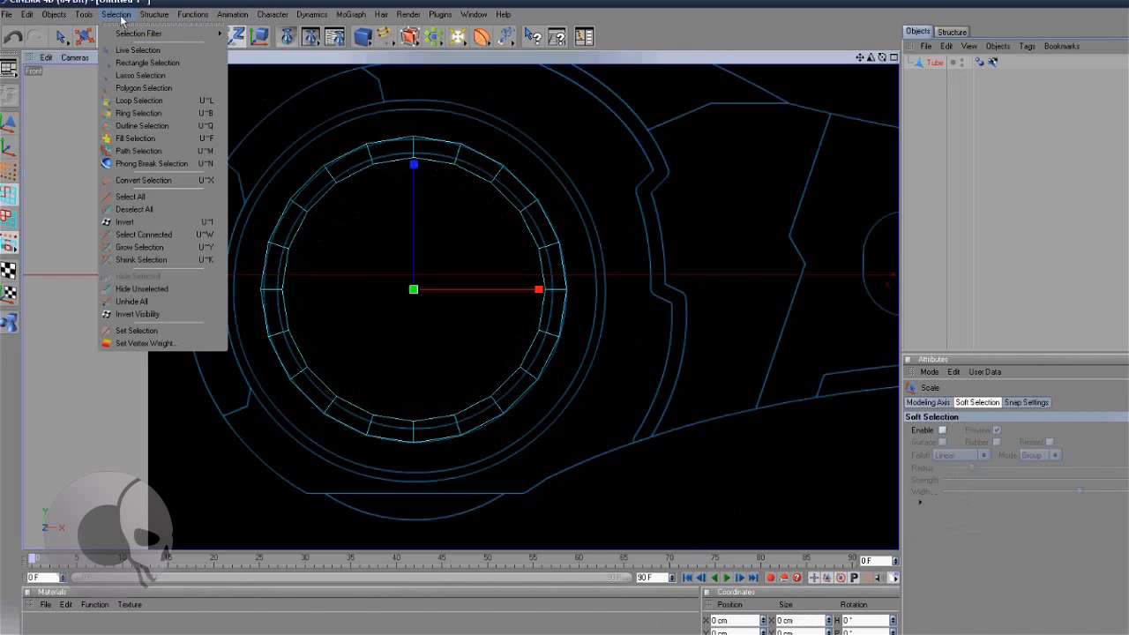
click(130, 104)
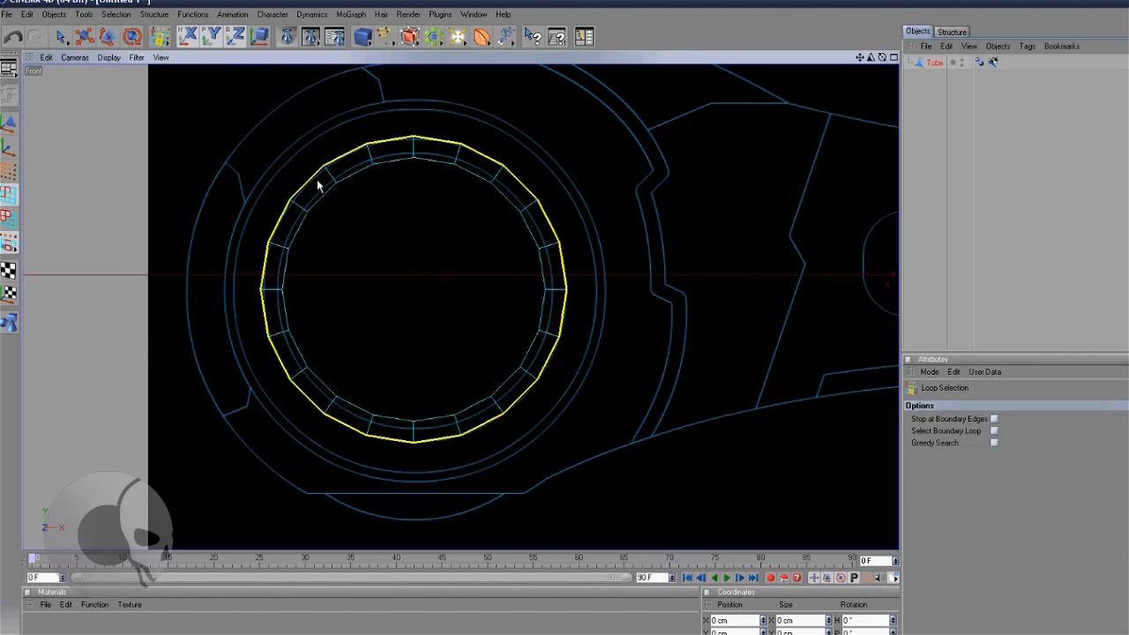
click(349, 183)
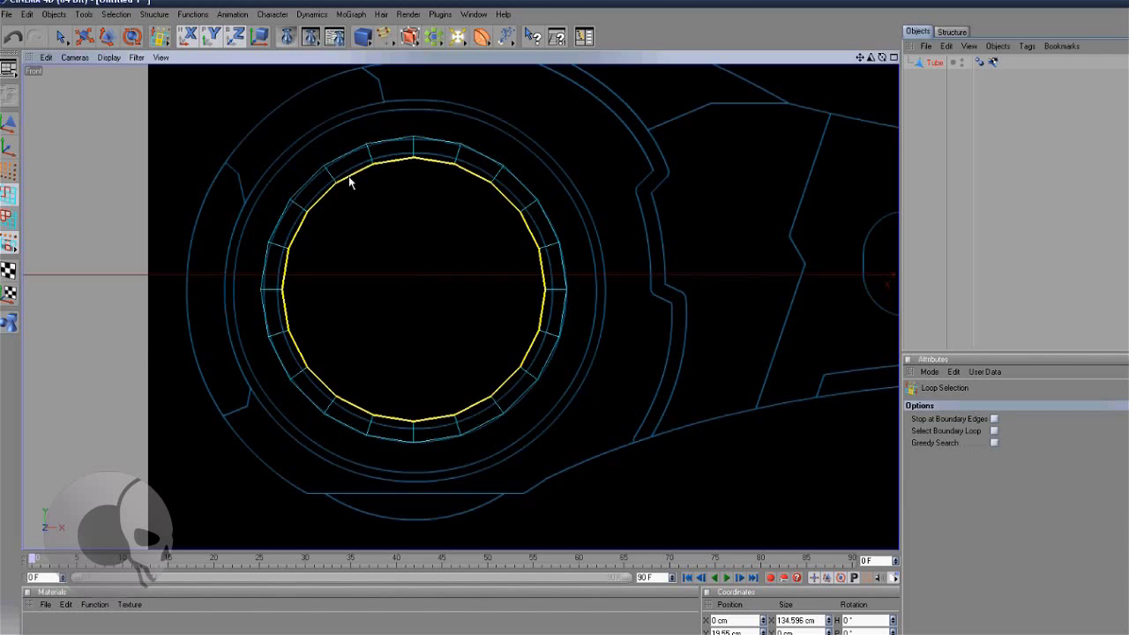
key(t)
scroll(640, 275, up, 1)
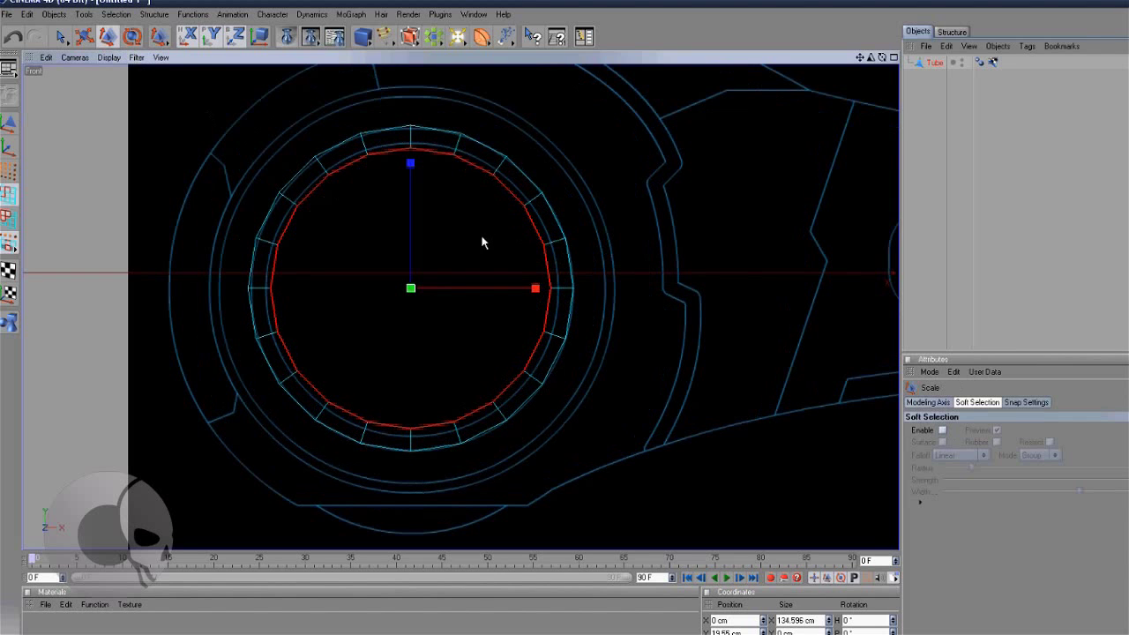
drag(482, 243, 633, 345)
scroll(696, 312, down, 2)
scroll(641, 292, up, 1)
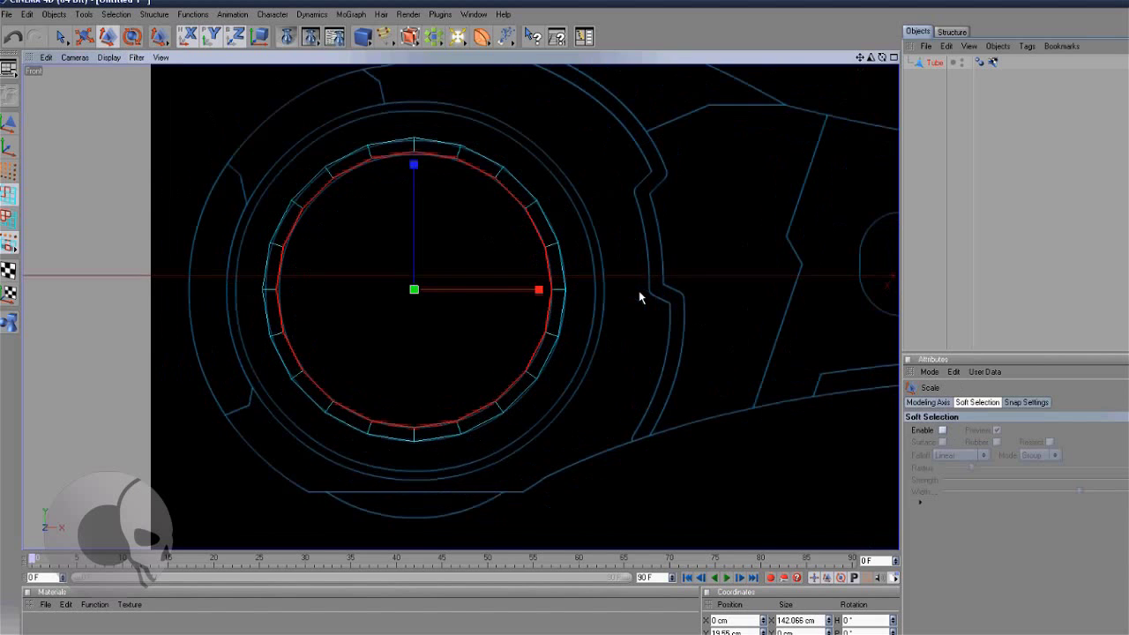
- Loop-select the ring's outer edges and extrude them outward by 4 cm
click(113, 15)
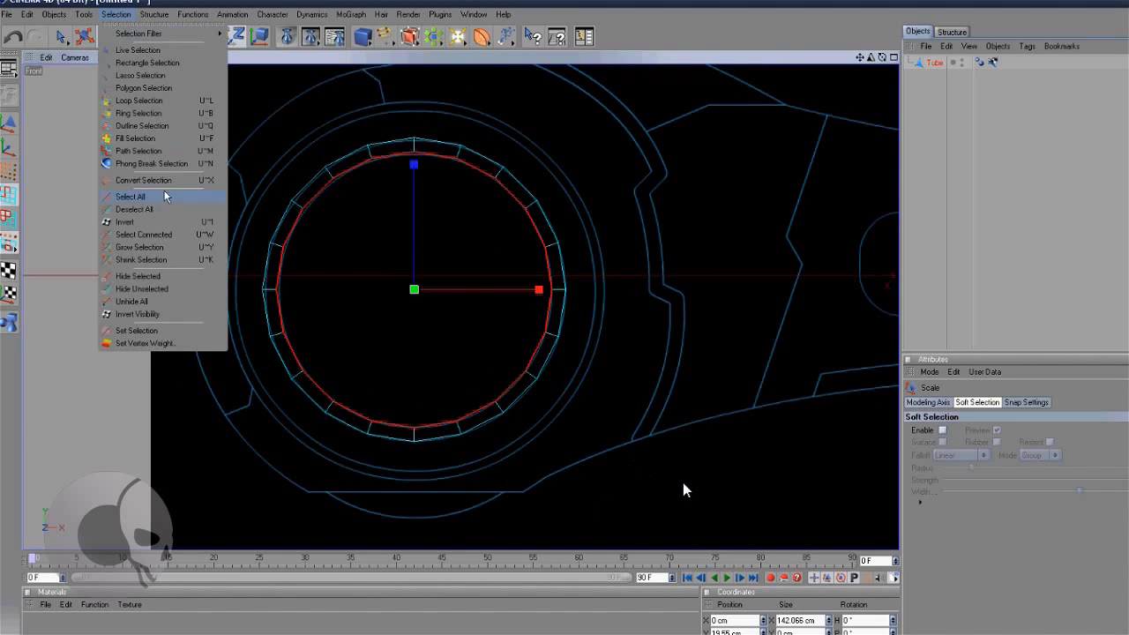
click(134, 100)
click(513, 159)
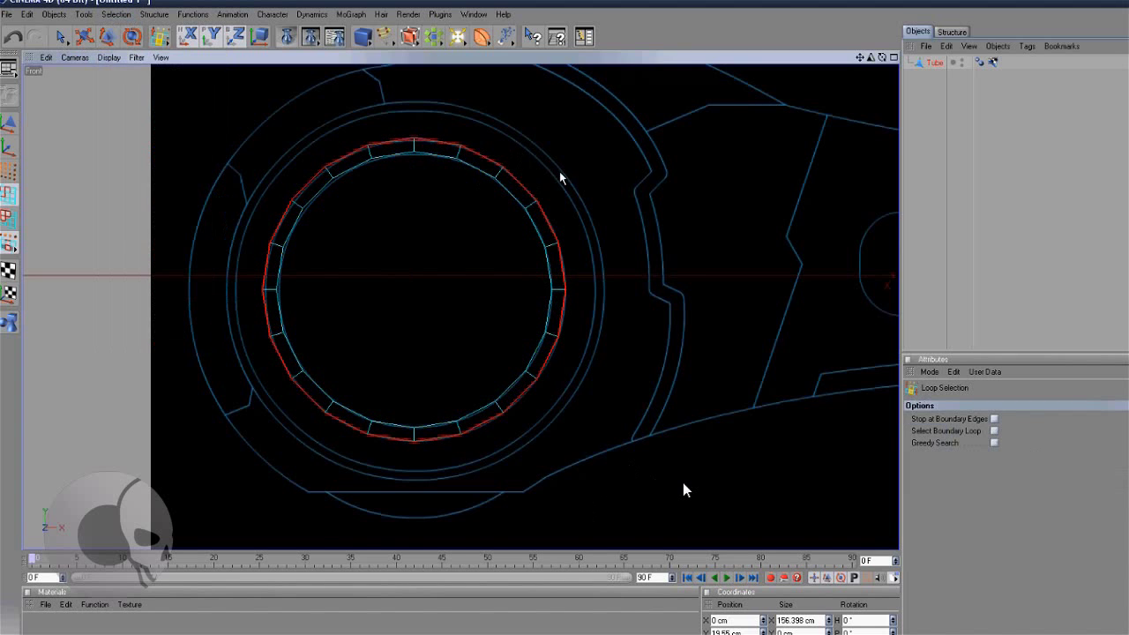
right_click(617, 217)
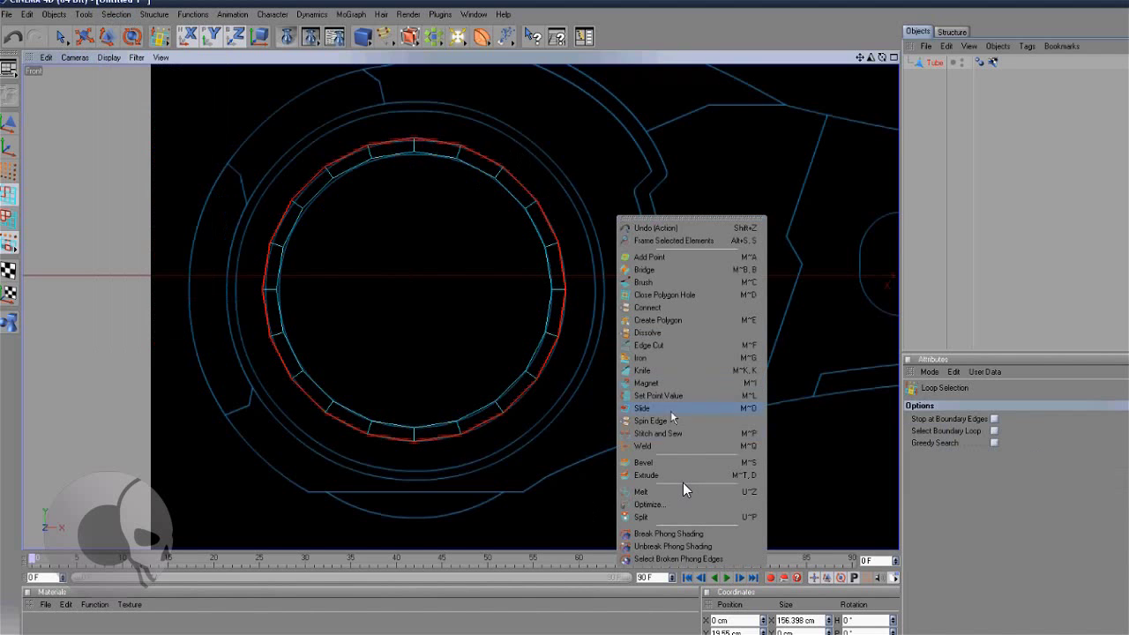
click(672, 474)
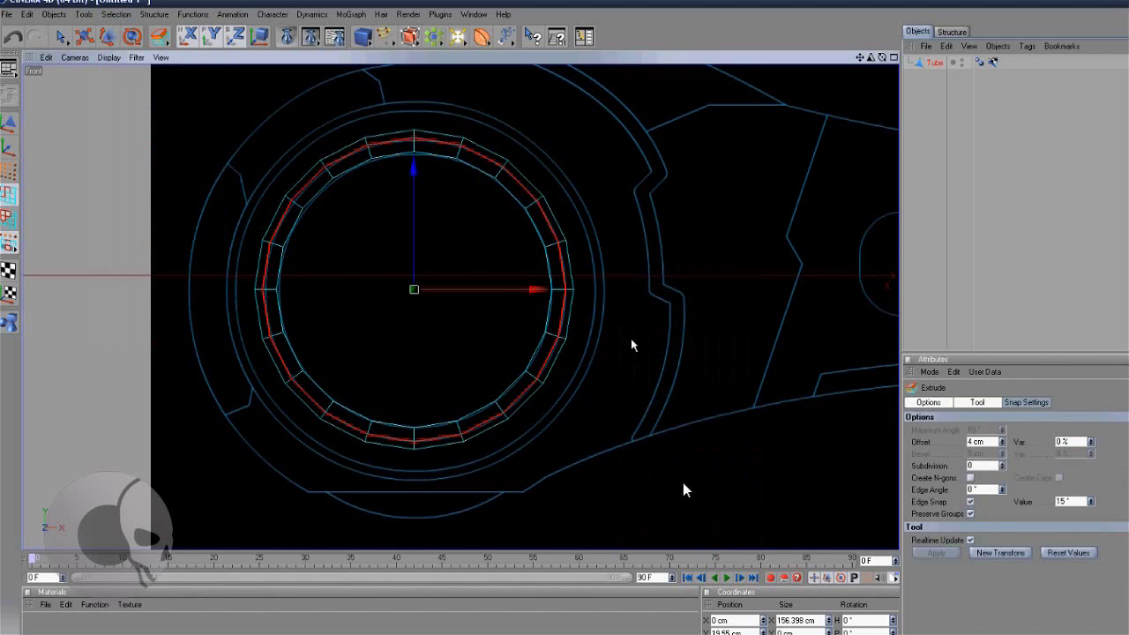
click(631, 339)
- Scale the extruded outer edge loop to about 159 cm across so it sits close to the previous loop
click(108, 37)
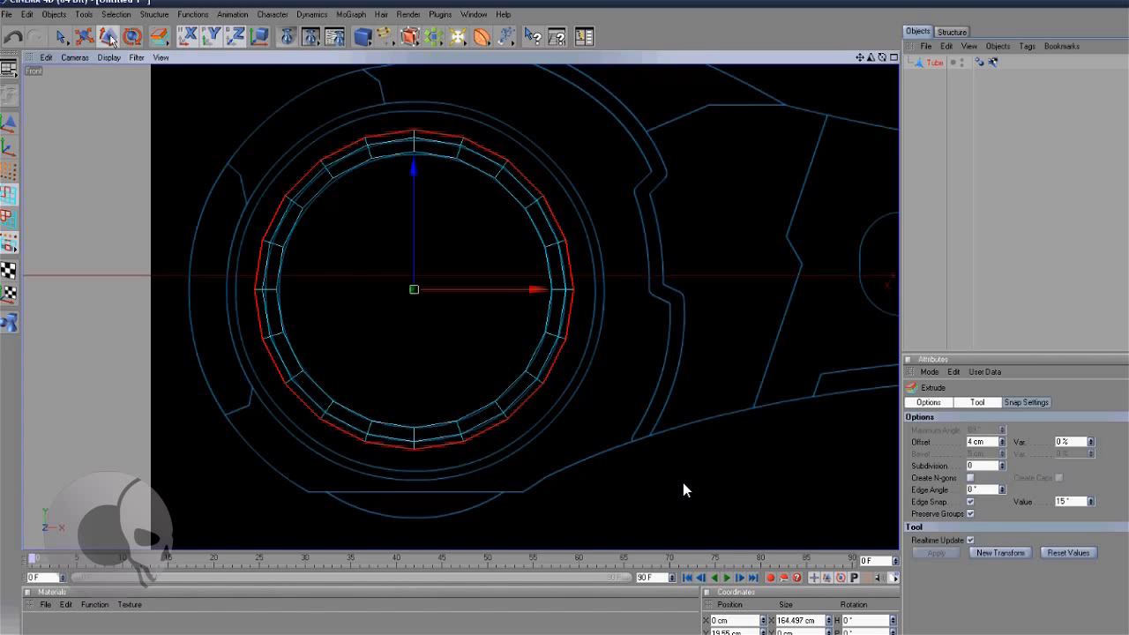
drag(592, 182, 629, 343)
scroll(592, 232, up, 1)
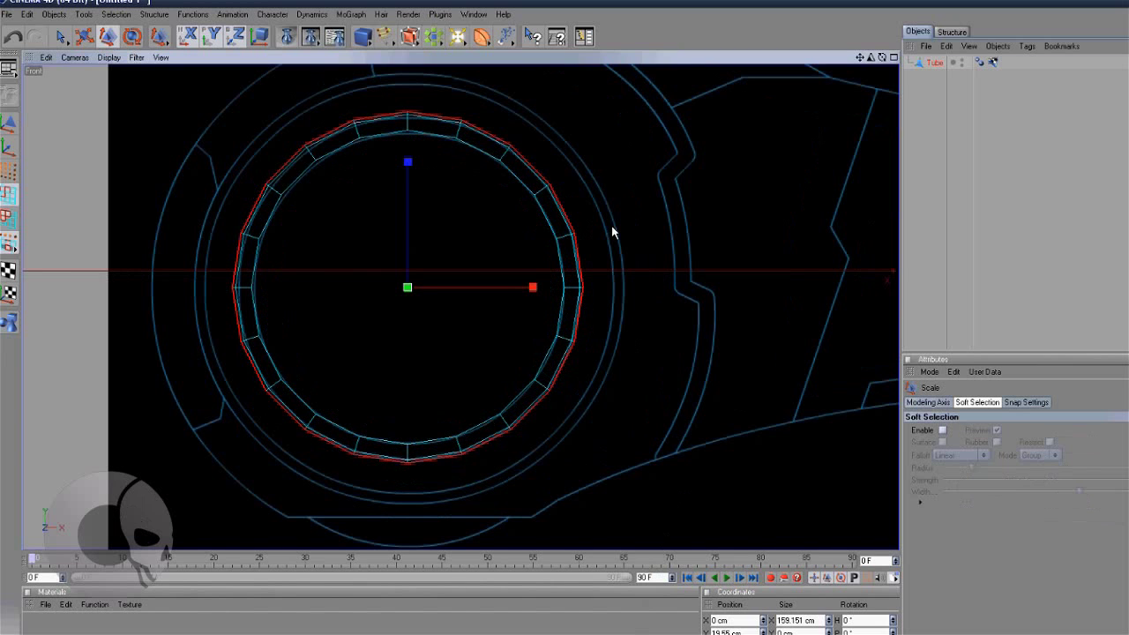
- Extrude the outer edge loop outward to about 183 cm across and undo any accidental extra extrusion
right_click(614, 232)
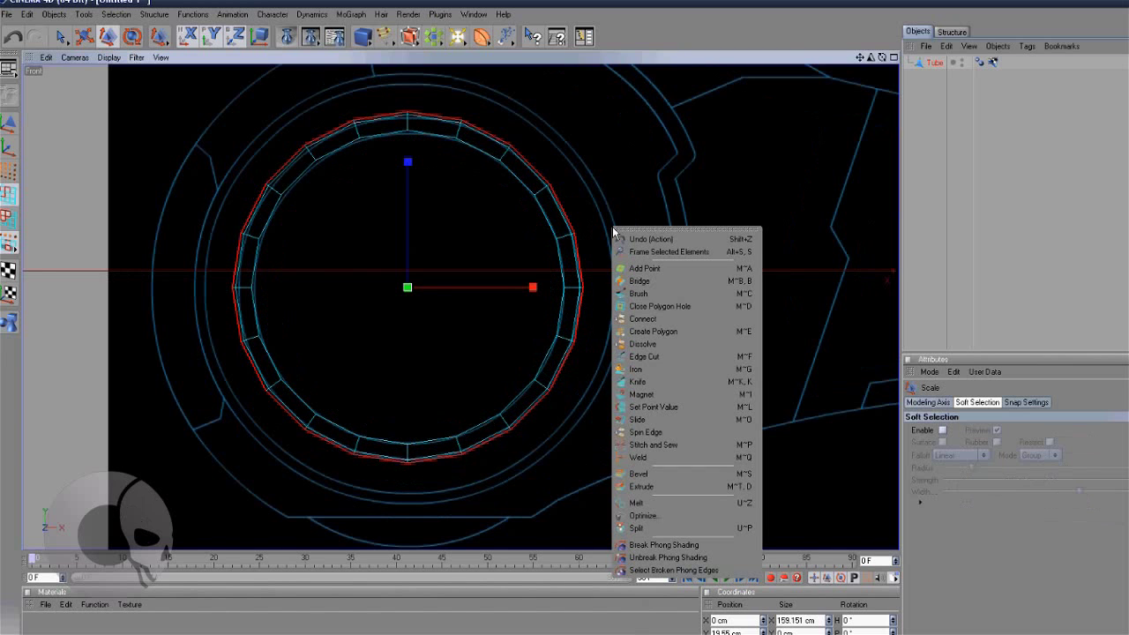
click(663, 486)
drag(632, 345, 632, 382)
drag(637, 342, 637, 342)
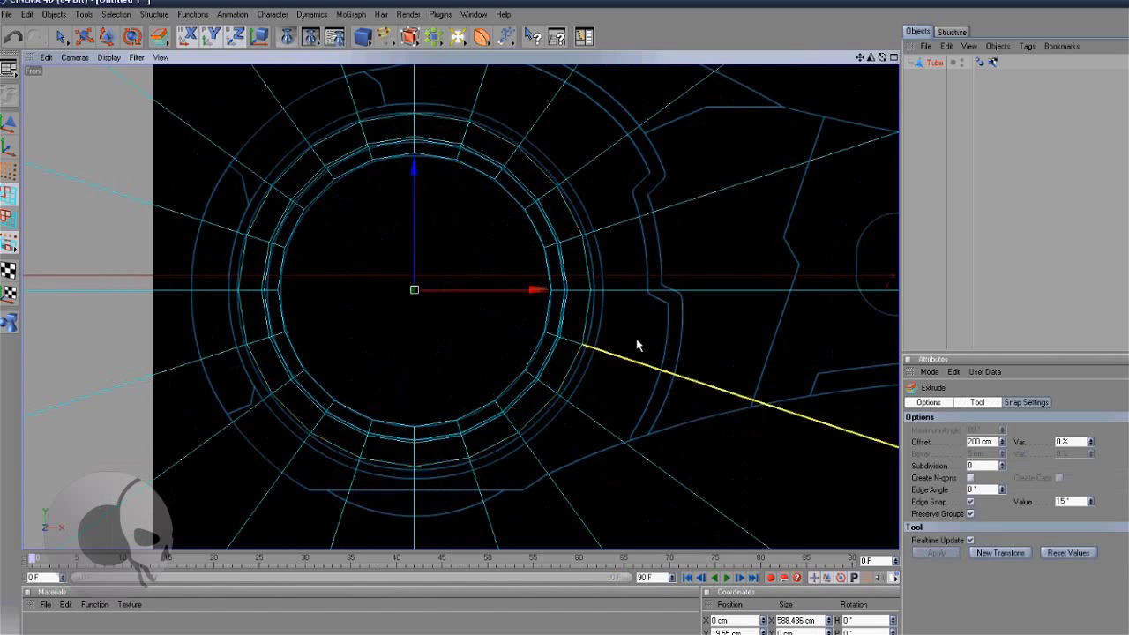
key(ctrl+z)
scroll(639, 342, down, 4)
- Extrude the ring's outermost edge loop once more
right_click(625, 317)
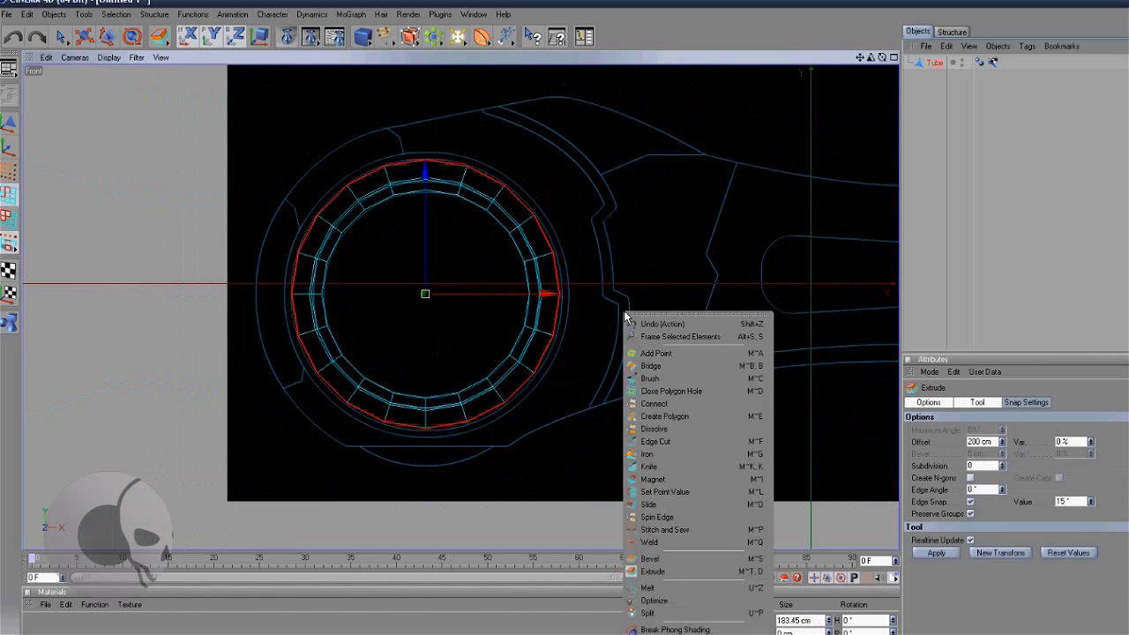
click(663, 573)
scroll(614, 317, up, 3)
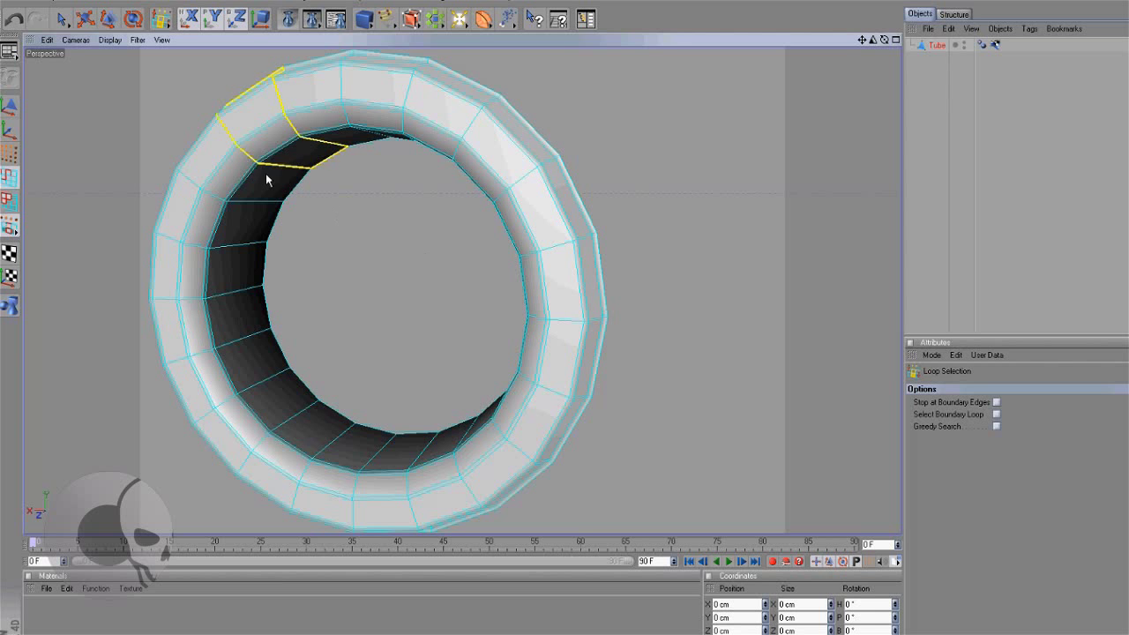
- Loop-select the rear edges of the ring's inner wall and move them along the ring's axis to Y about 27 cm
click(295, 195)
scroll(419, 250, down, 2)
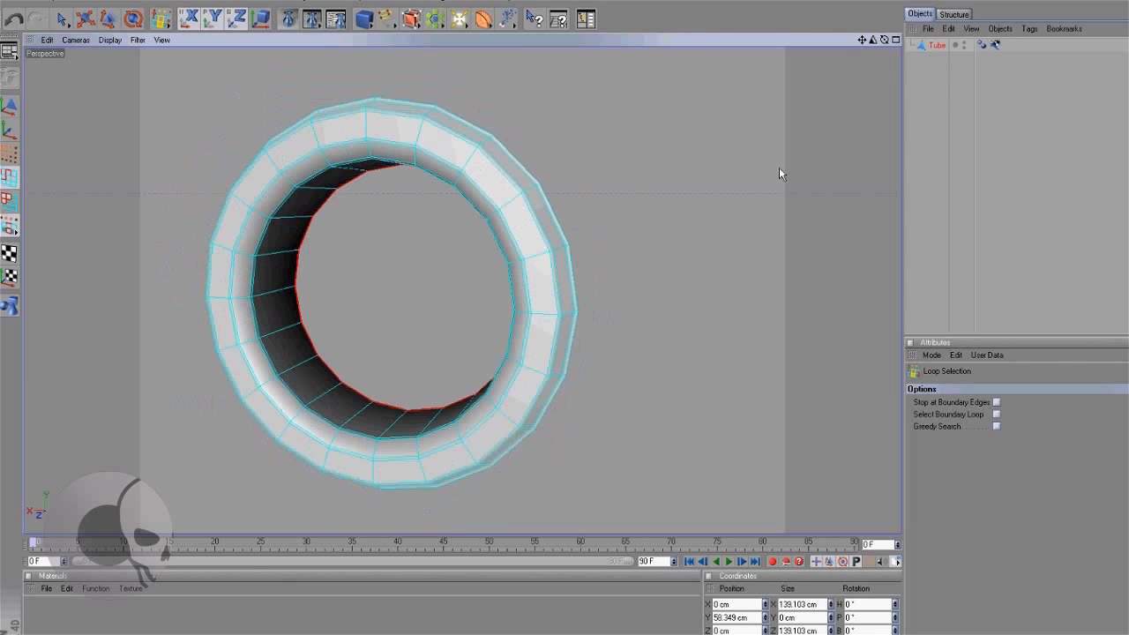
drag(885, 40, 834, 51)
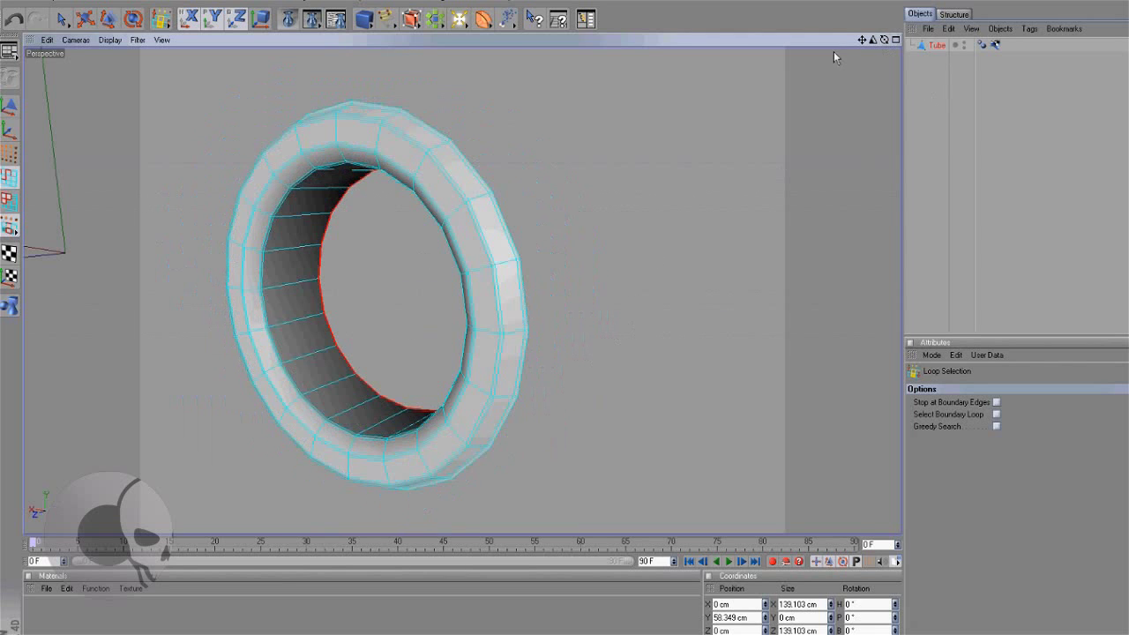
key(e)
drag(438, 285, 401, 295)
drag(885, 40, 772, 106)
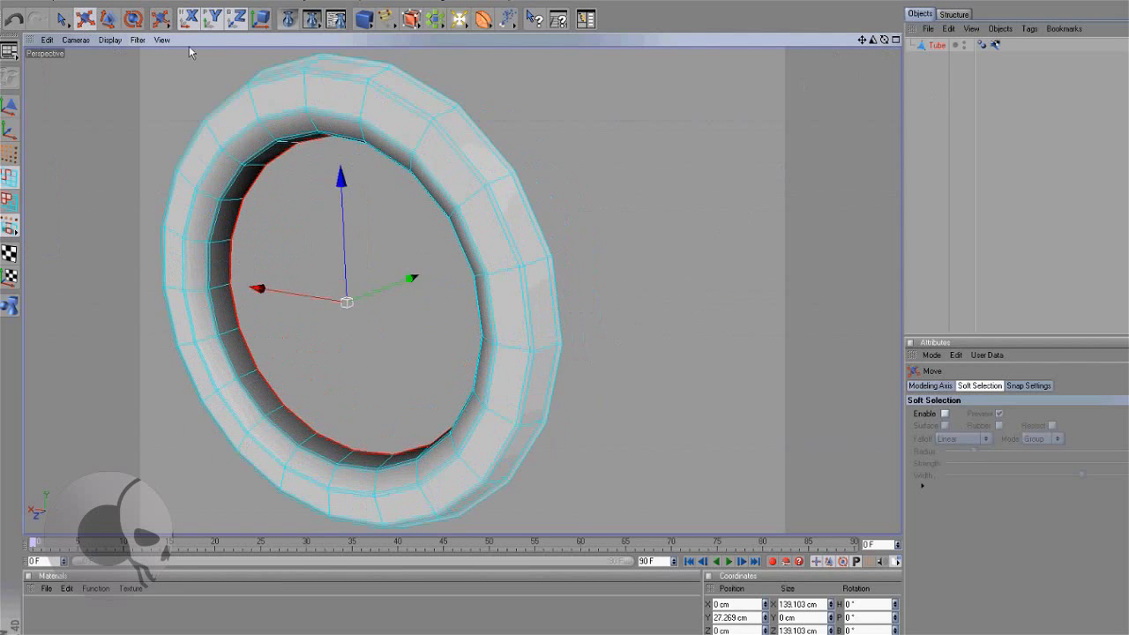
- Scale the selected inner edge loop down to about 133 cm across
click(112, 24)
drag(389, 216, 632, 323)
scroll(383, 228, up, 1)
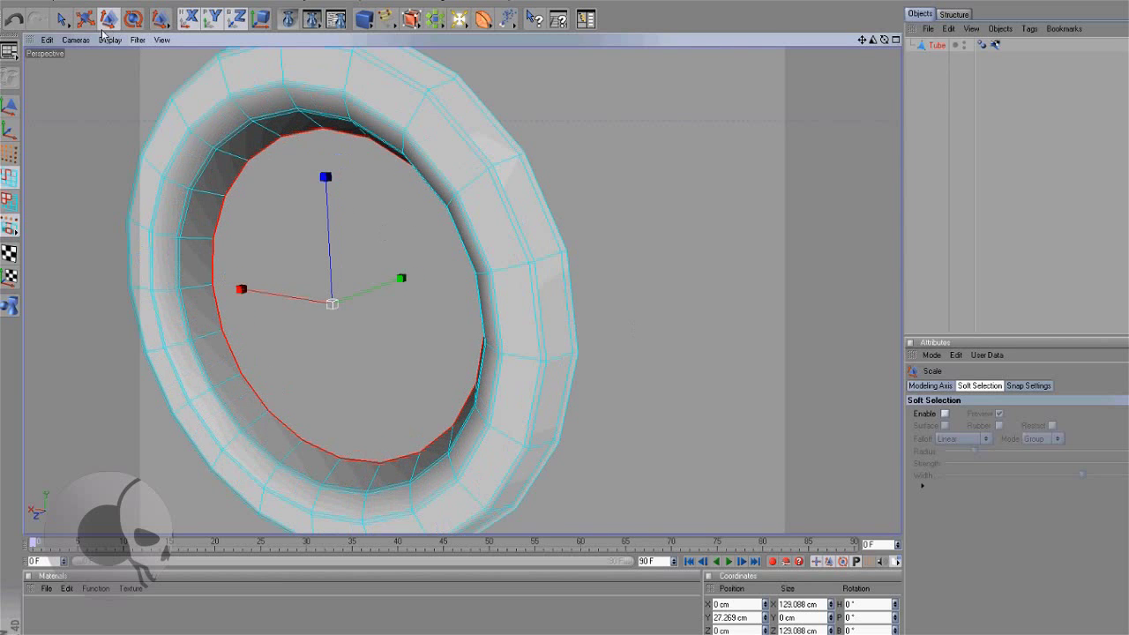
drag(626, 328, 632, 328)
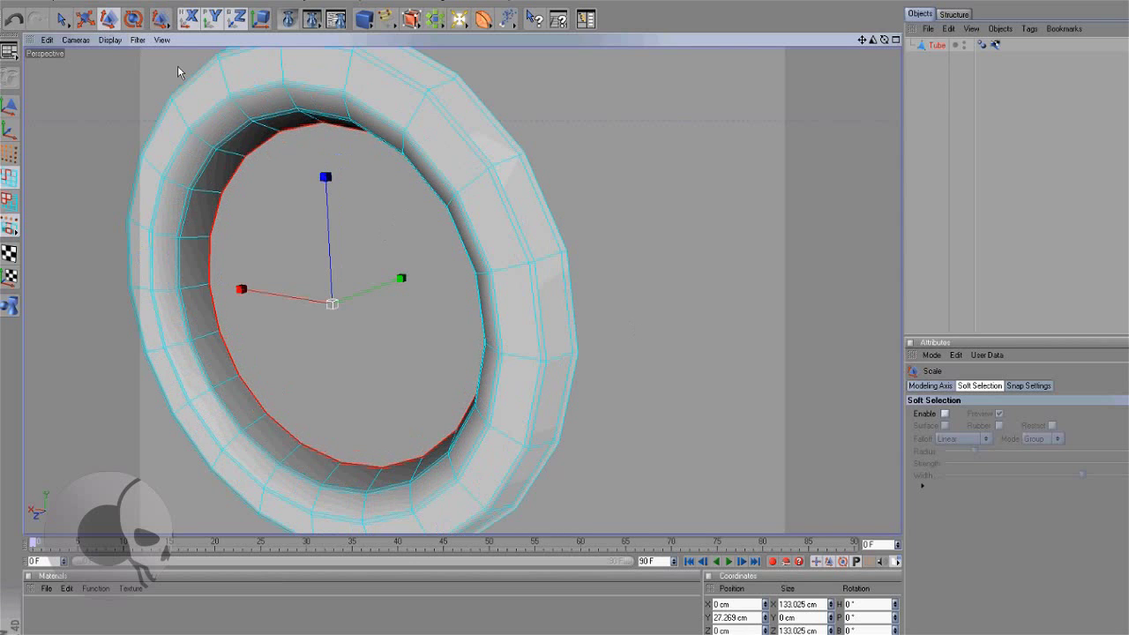
- Extrude the inner edge loop to about 132 cm across and move it deeper along the ring's axis to Y about 58 cm
right_click(376, 231)
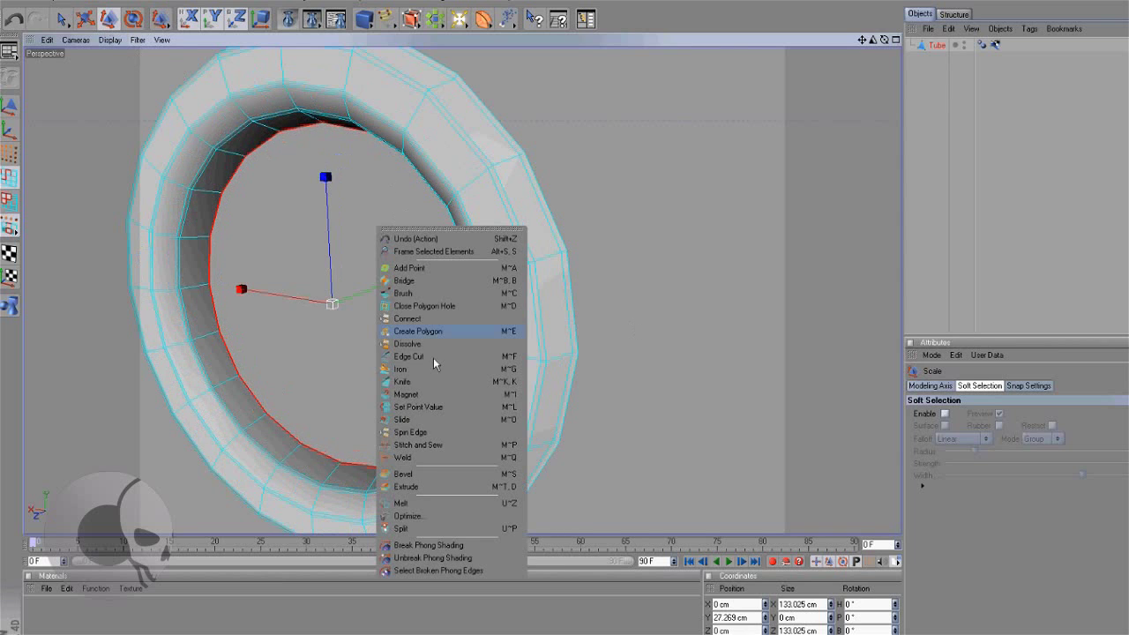
click(441, 488)
mouse_move(633, 322)
mouse_down()
mouse_move(604, 411)
mouse_move(632, 321)
mouse_move(417, 285)
mouse_move(633, 328)
mouse_up()
key(e)
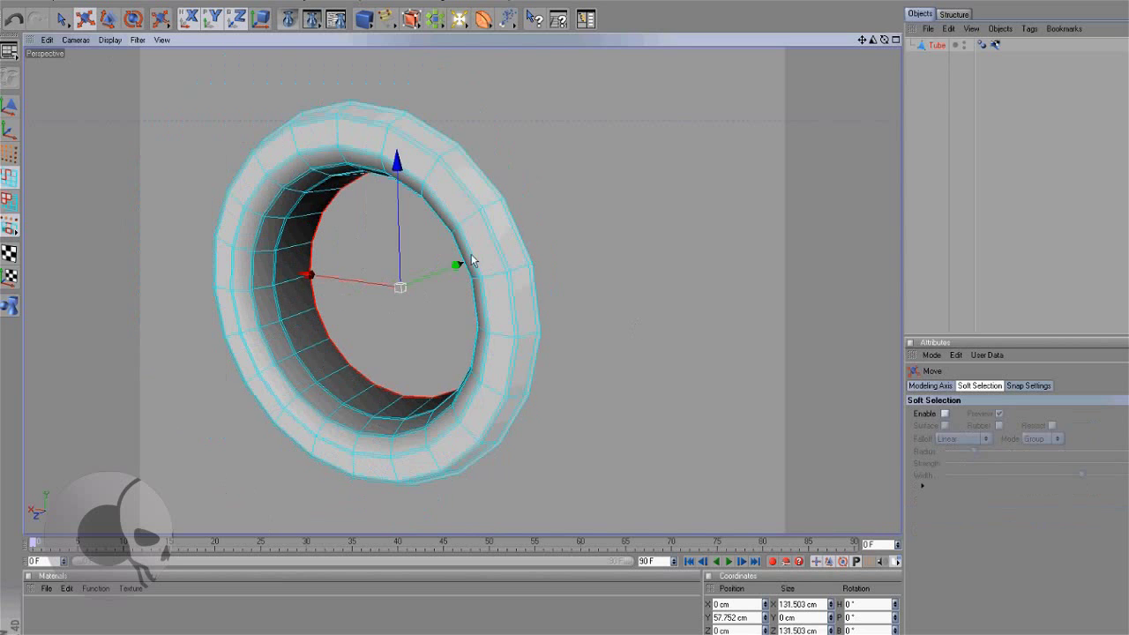
drag(884, 40, 617, 214)
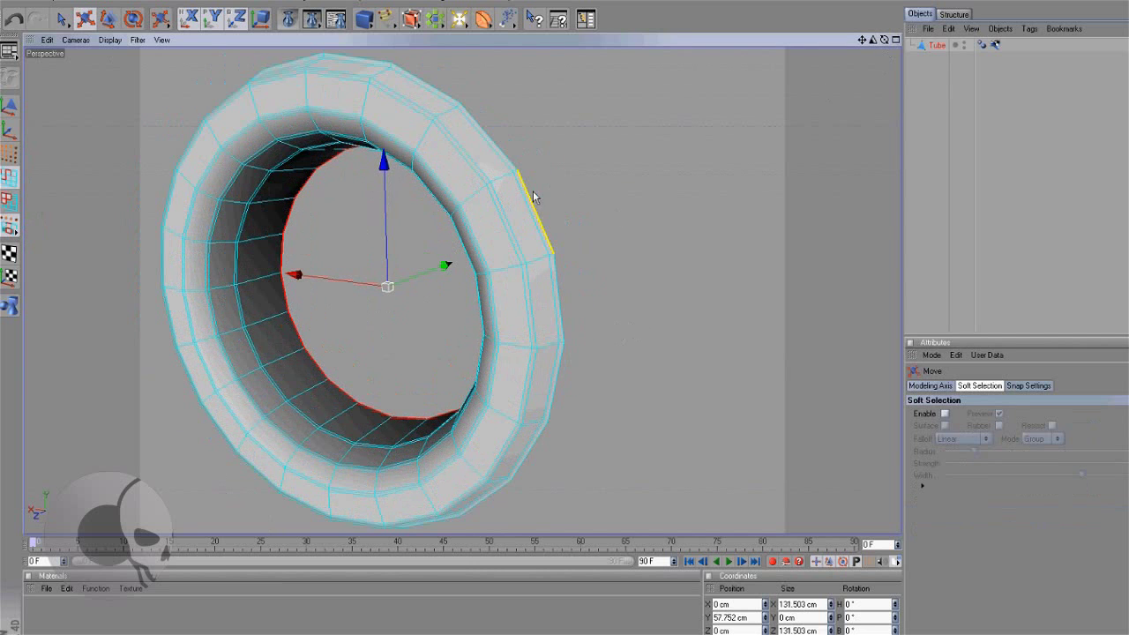
- Examine how the two tube rings sit in the perspective view and over the blueprint in the right view
click(129, 5)
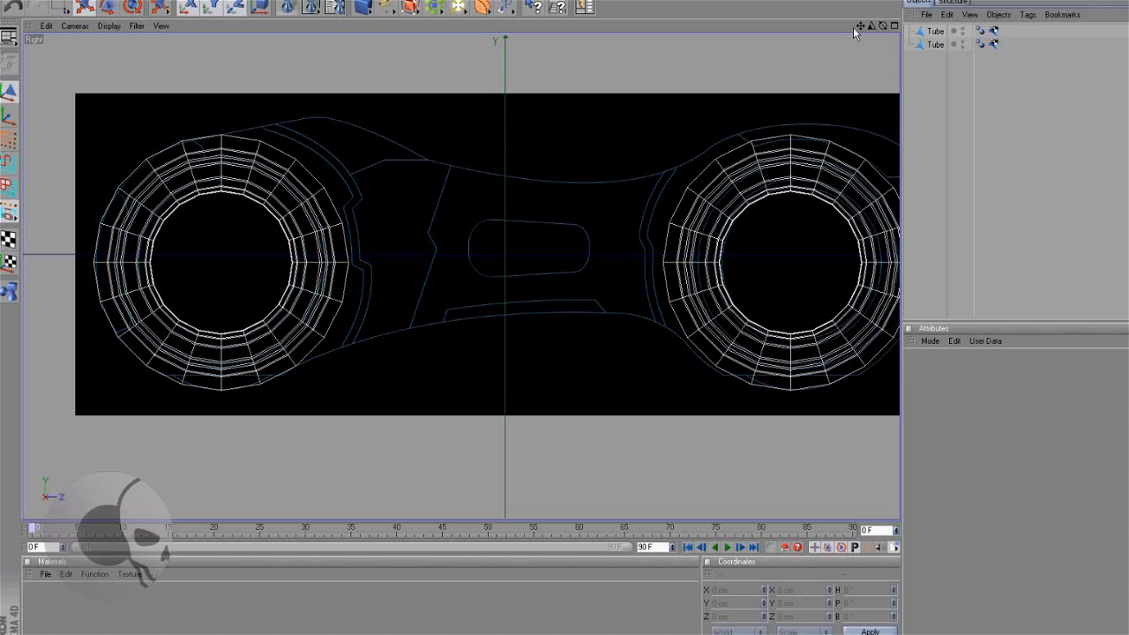
mouse_move(853, 29)
mouse_down()
mouse_move(844, 37)
mouse_move(887, 31)
mouse_move(632, 308)
mouse_move(740, 198)
mouse_up()
middle_click(731, 231)
middle_click(331, 180)
scroll(457, 319, up, 5)
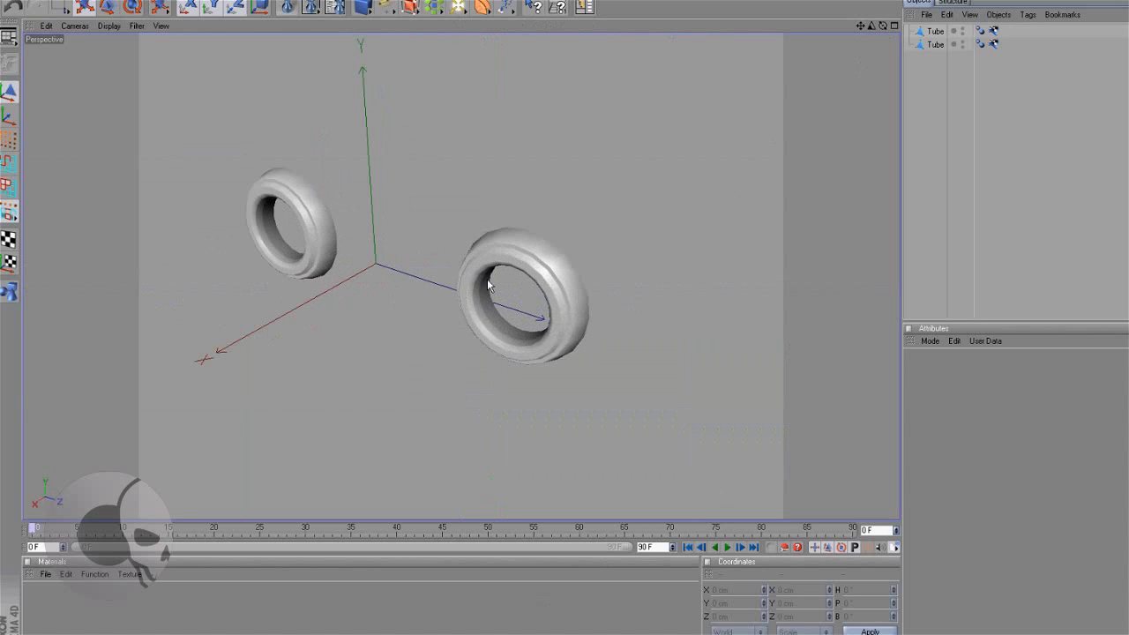
middle_click(653, 315)
middle_click(654, 318)
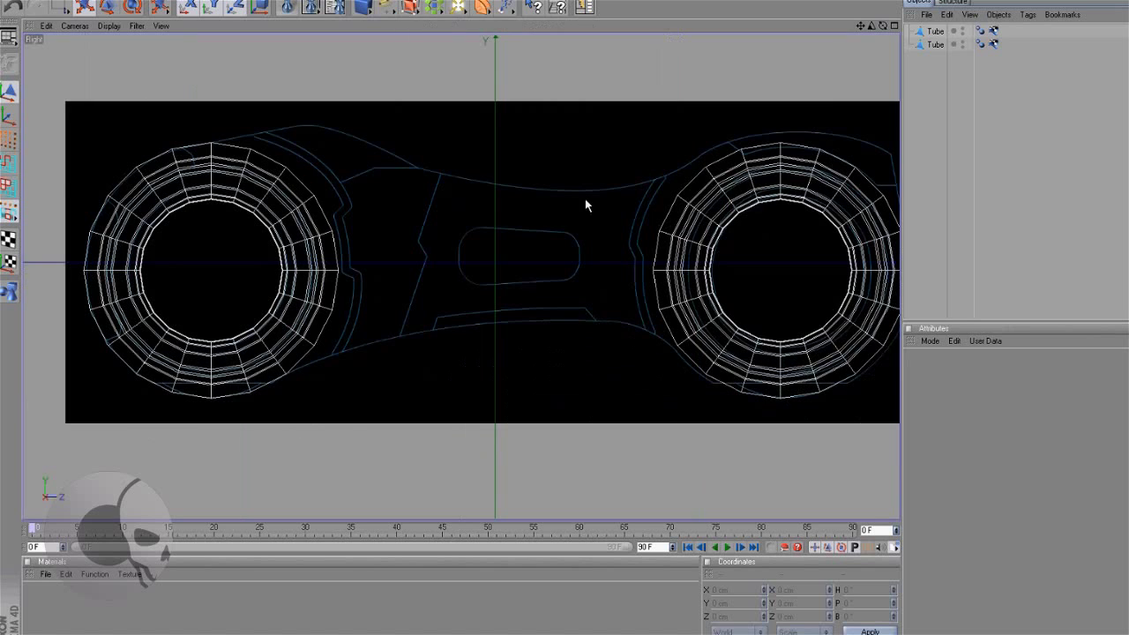
- Connect the two tubes into a single polygon object and name it bike
drag(921, 30, 922, 29)
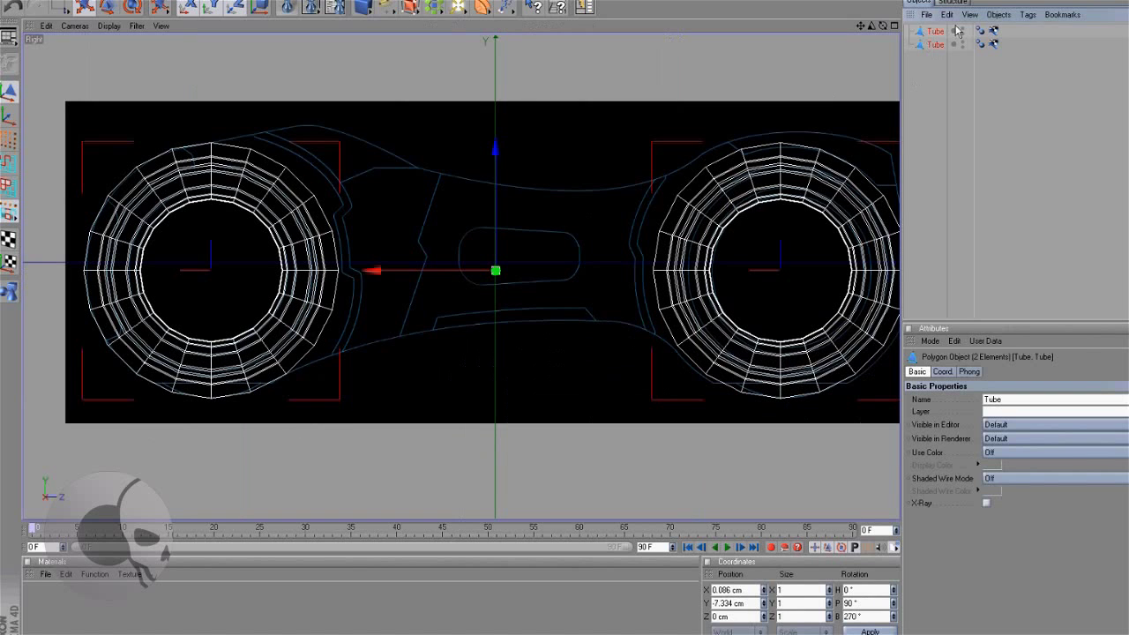
click(998, 15)
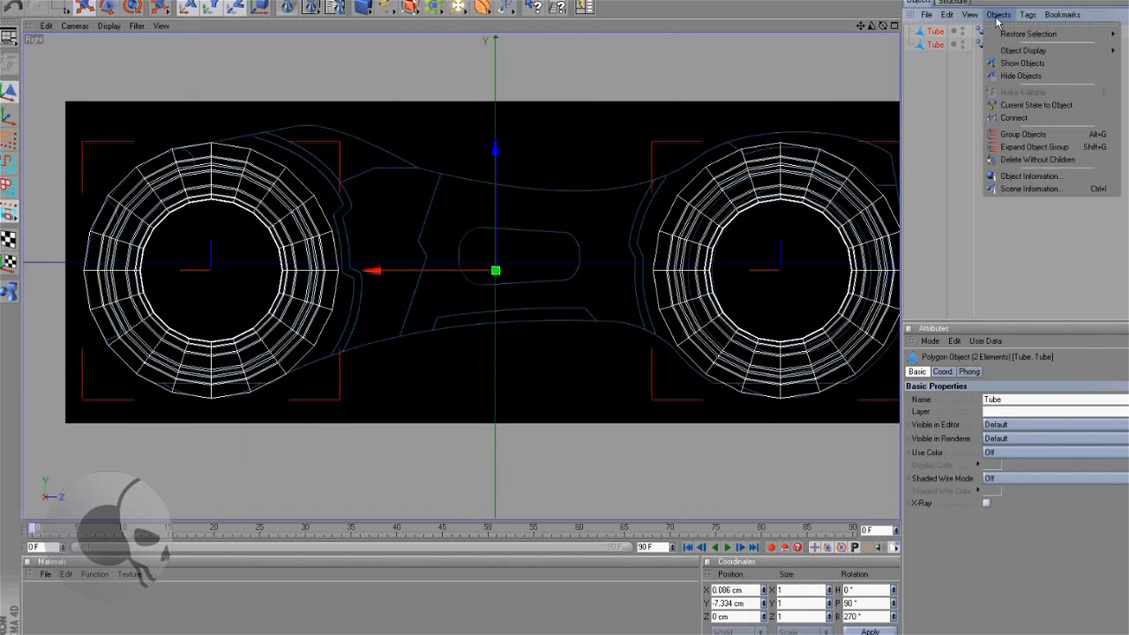
click(1013, 117)
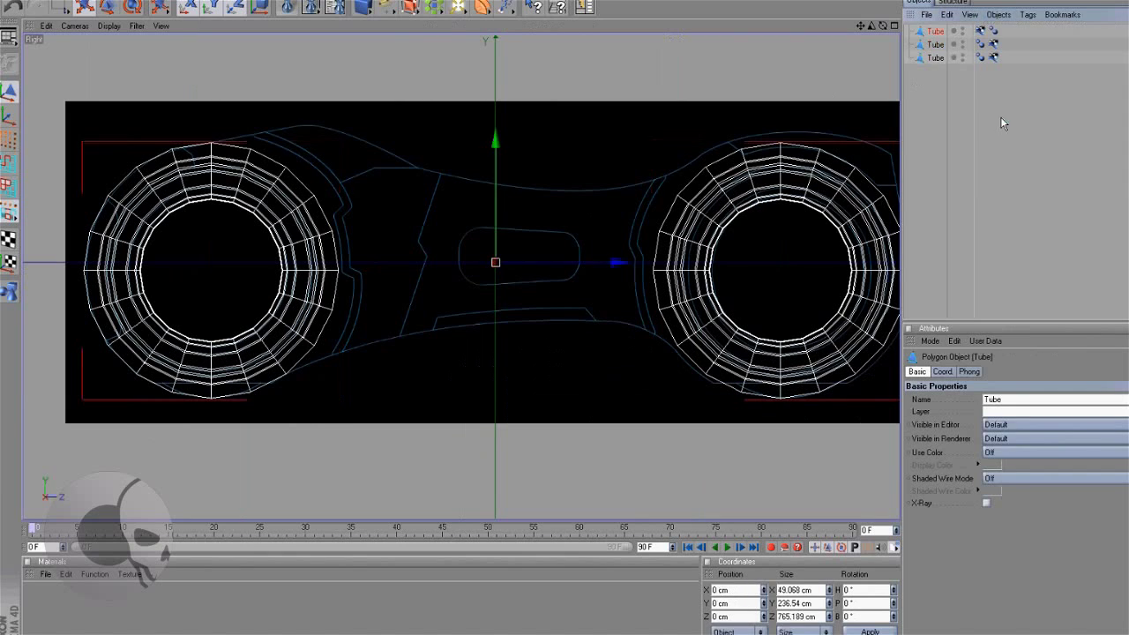
double_click(935, 31)
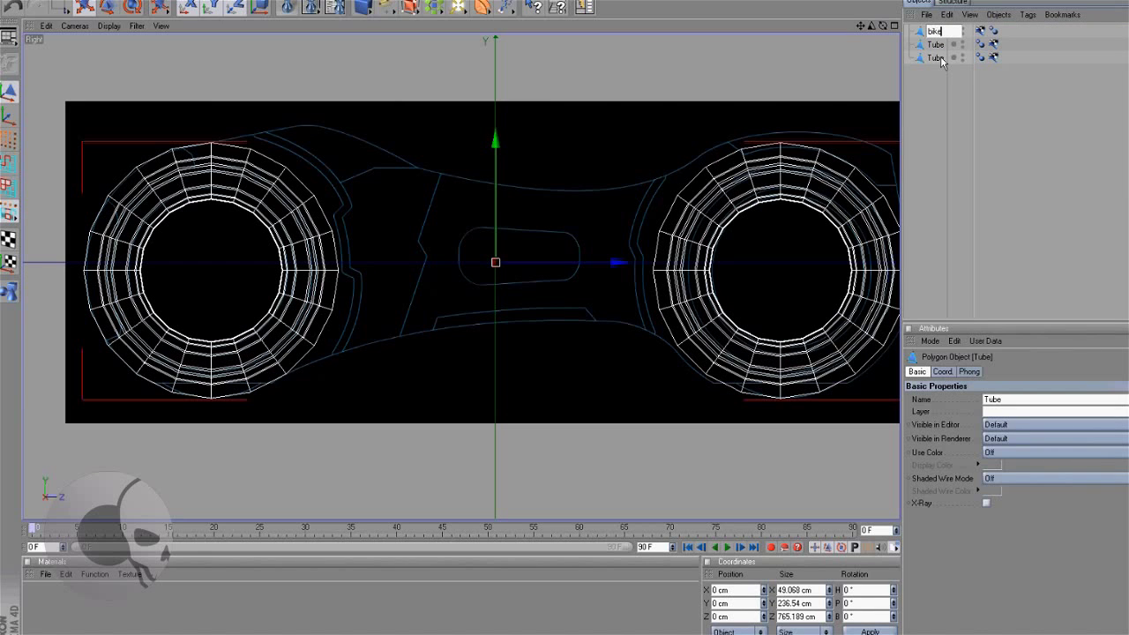
key(Return)
- Delete the two original Tube objects, keeping only the bike object
drag(947, 84, 925, 47)
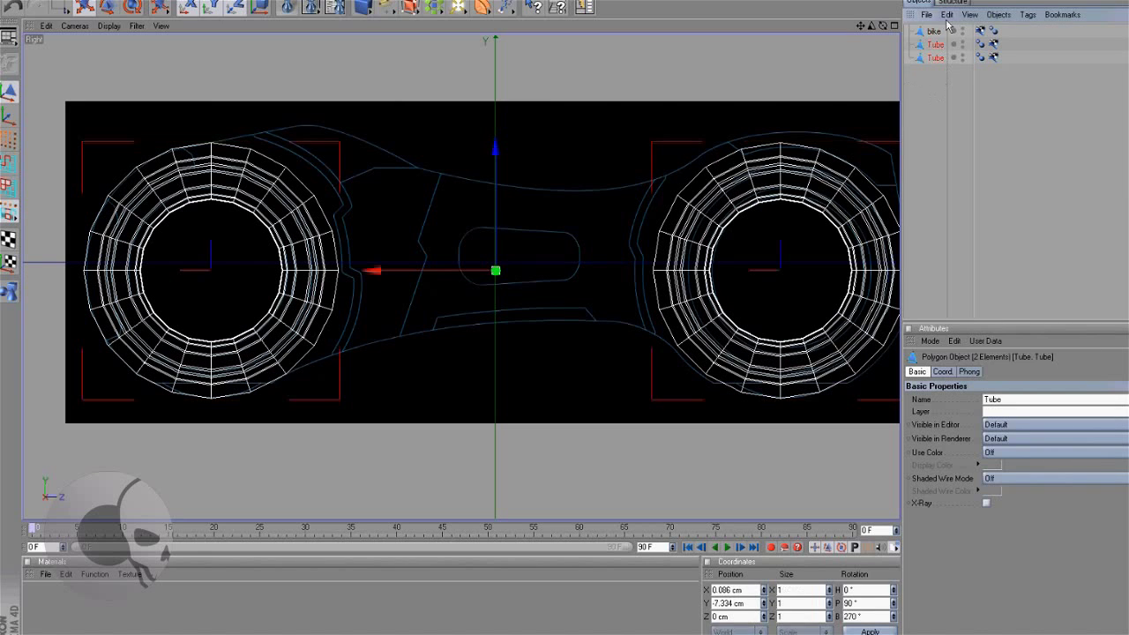
click(946, 16)
click(967, 101)
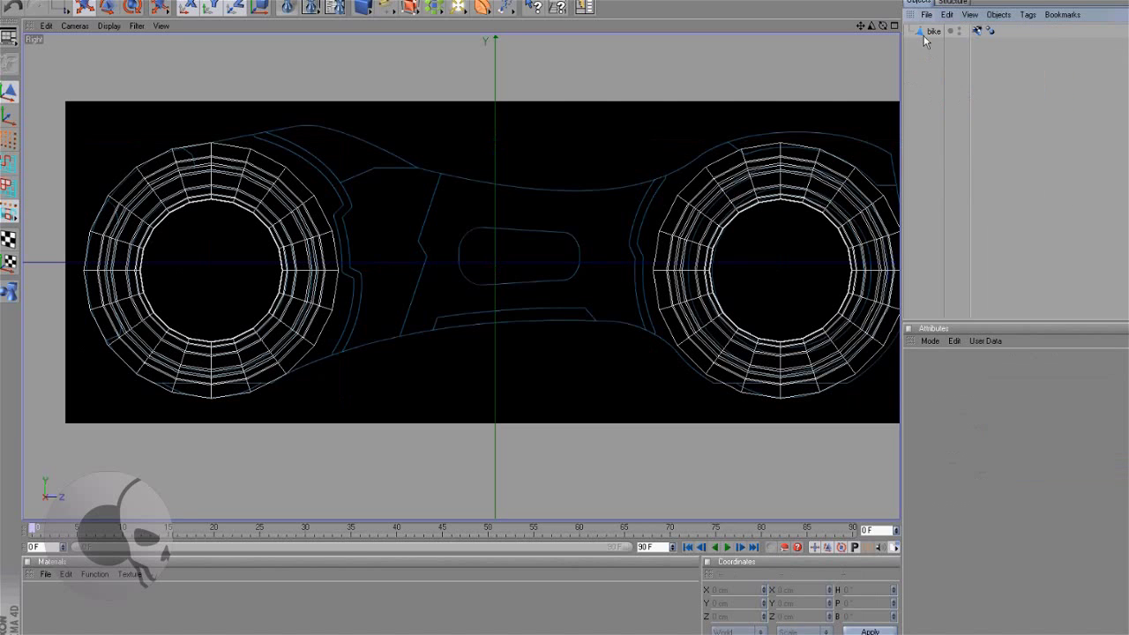
- Select the bike object and clear its polygon selection using Live Selection in polygon mode
click(927, 35)
scroll(607, 205, up, 1)
click(7, 188)
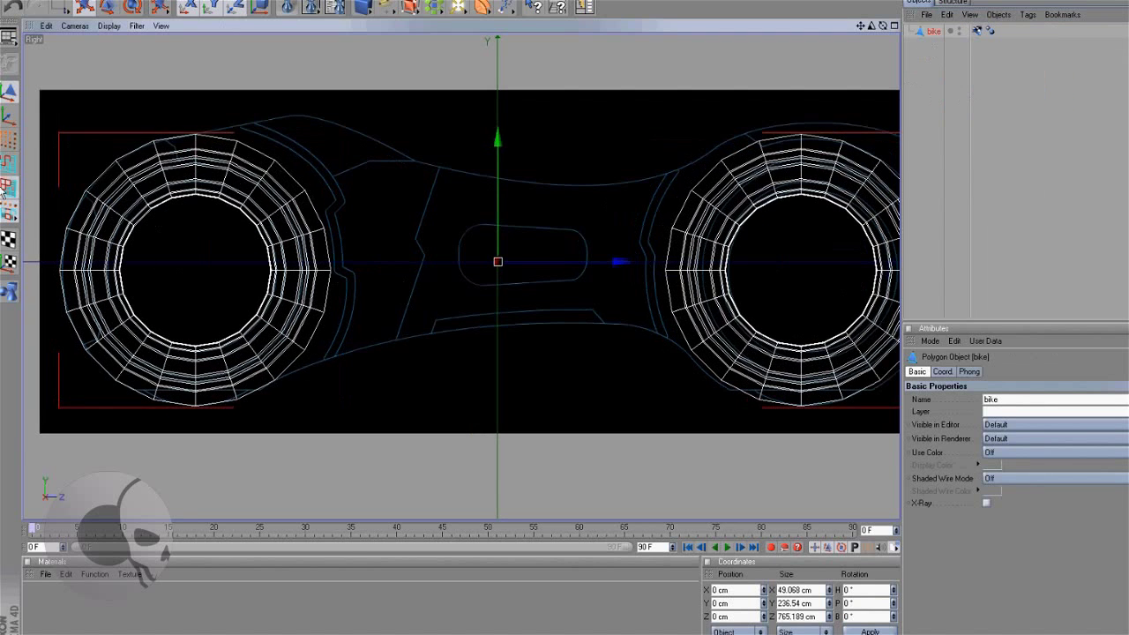
scroll(424, 324, up, 2)
click(60, 6)
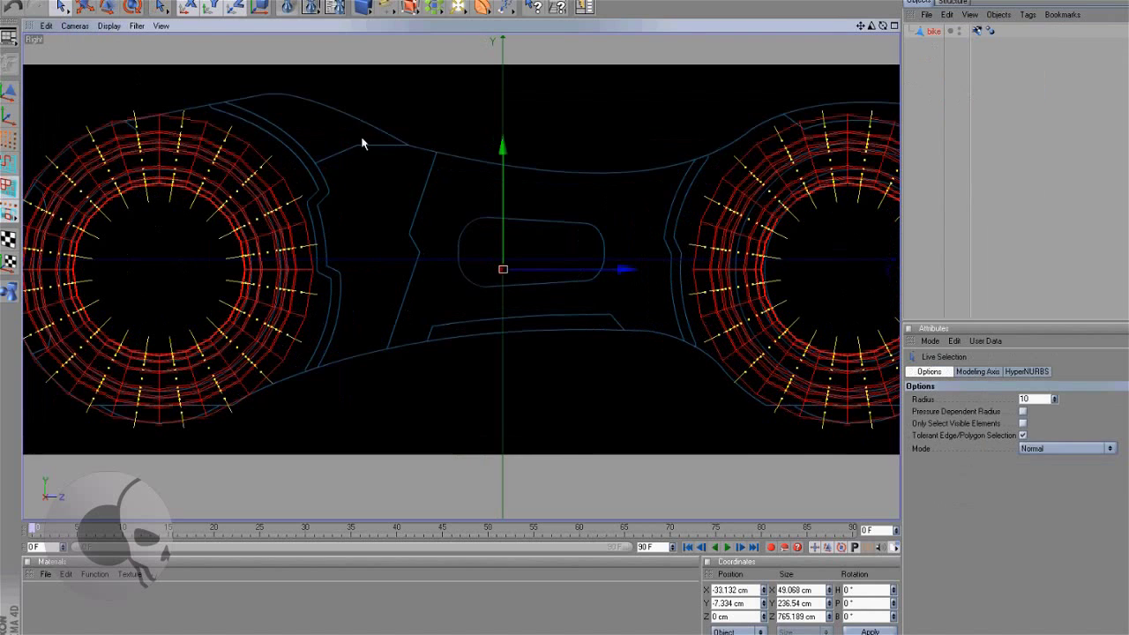
click(322, 234)
click(301, 221)
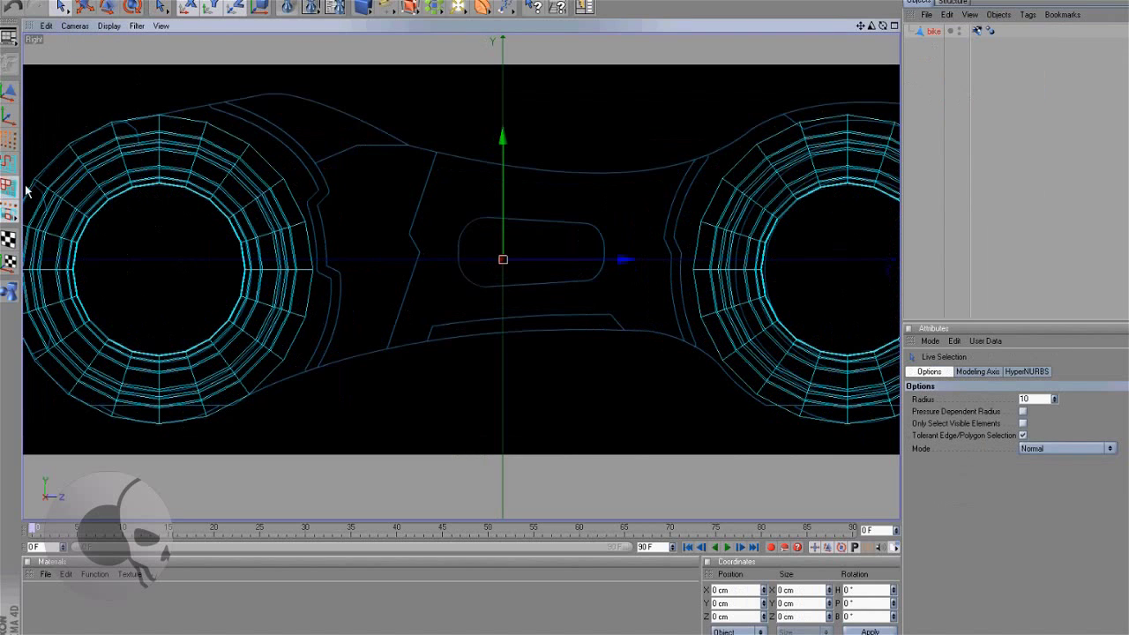
- In edge mode, select only the left ring's outer rim edges facing the middle, from its top round to its lower side
click(8, 163)
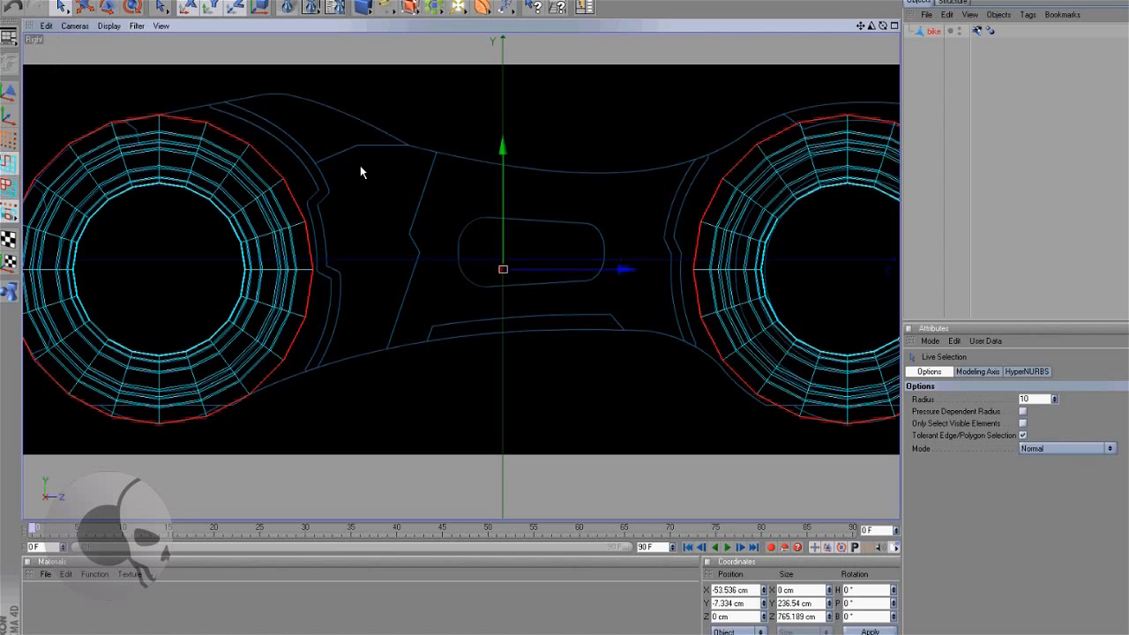
click(188, 116)
mouse_move(224, 117)
mouse_down()
mouse_move(294, 179)
mouse_move(314, 227)
mouse_move(323, 279)
mouse_move(280, 381)
mouse_move(320, 376)
mouse_up()
scroll(406, 325, up, 1)
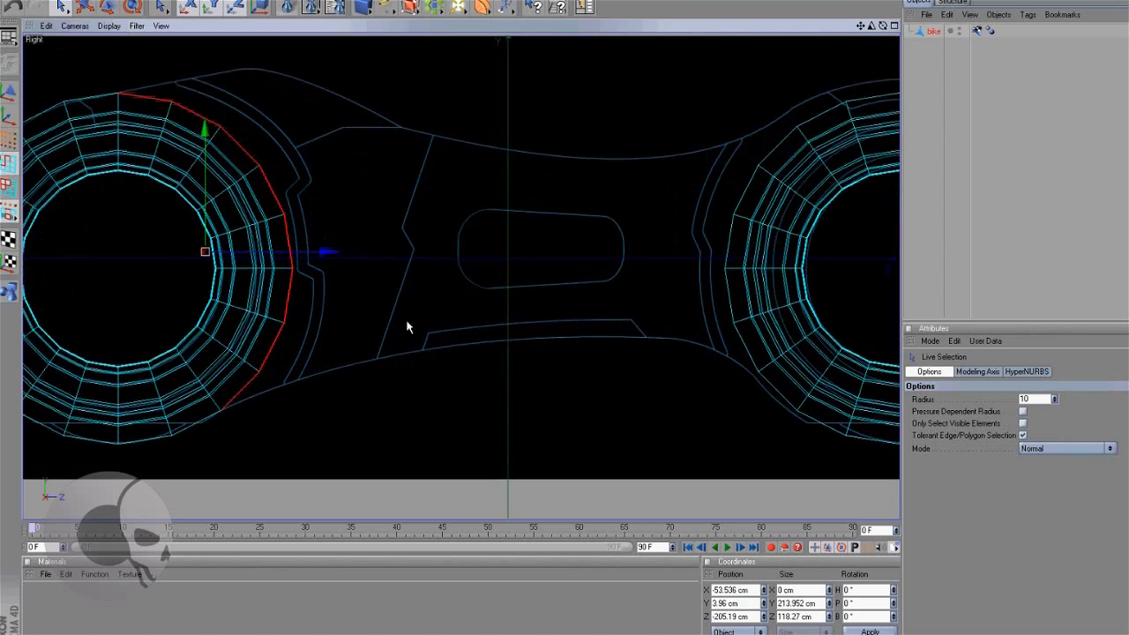
- Extrude the selected rim edges outward with a 93.5 cm offset
right_click(398, 300)
click(450, 557)
drag(418, 449, 630, 314)
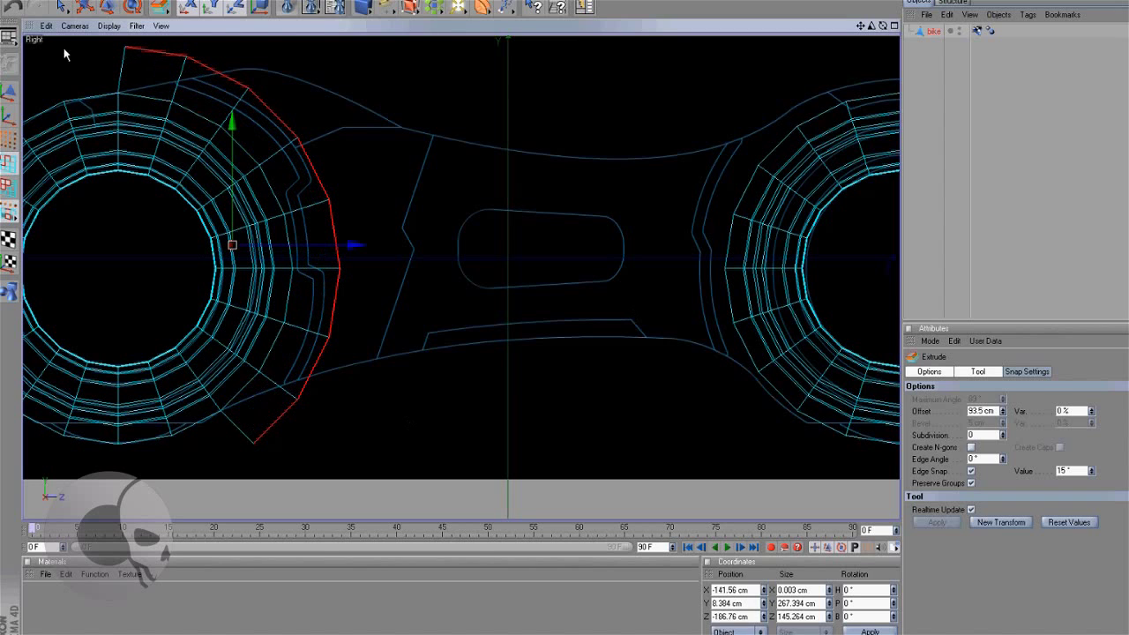
- In point mode, move the two topmost extruded points of the left ring onto the blueprint's upper outline
click(63, 11)
click(75, 85)
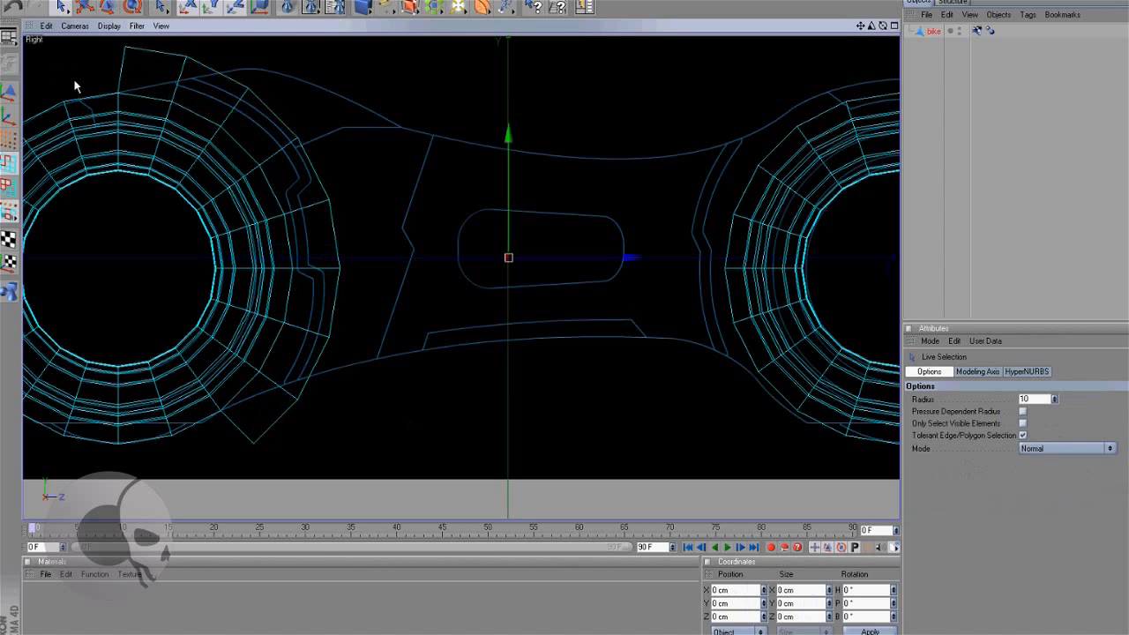
click(122, 51)
drag(860, 27, 921, 79)
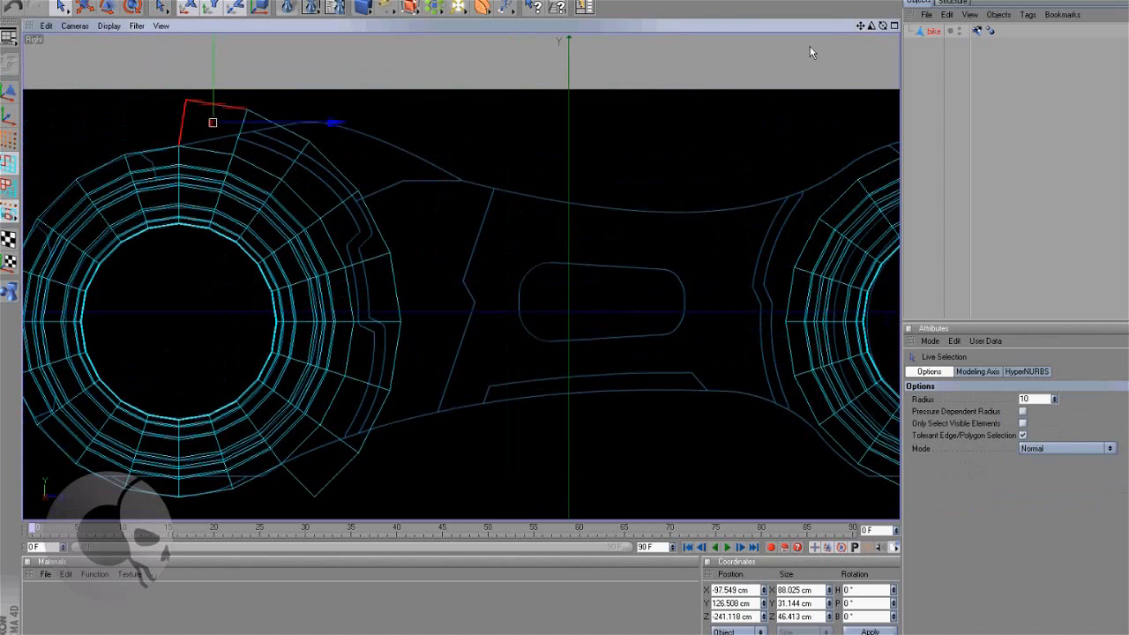
click(8, 140)
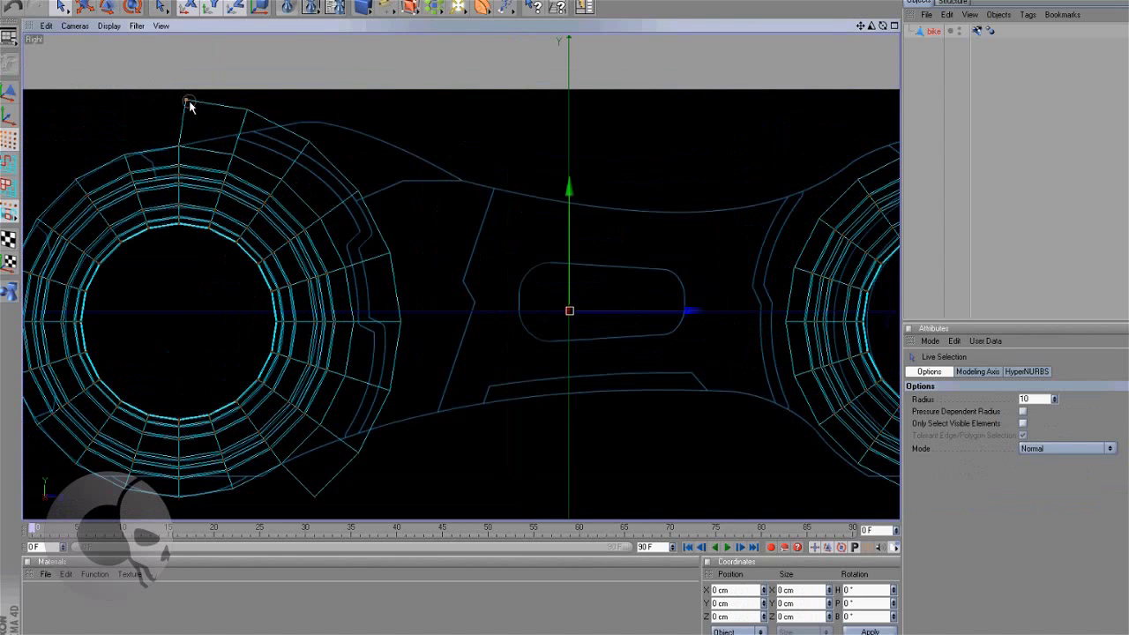
drag(213, 103, 291, 106)
click(86, 7)
drag(245, 70, 245, 87)
click(227, 107)
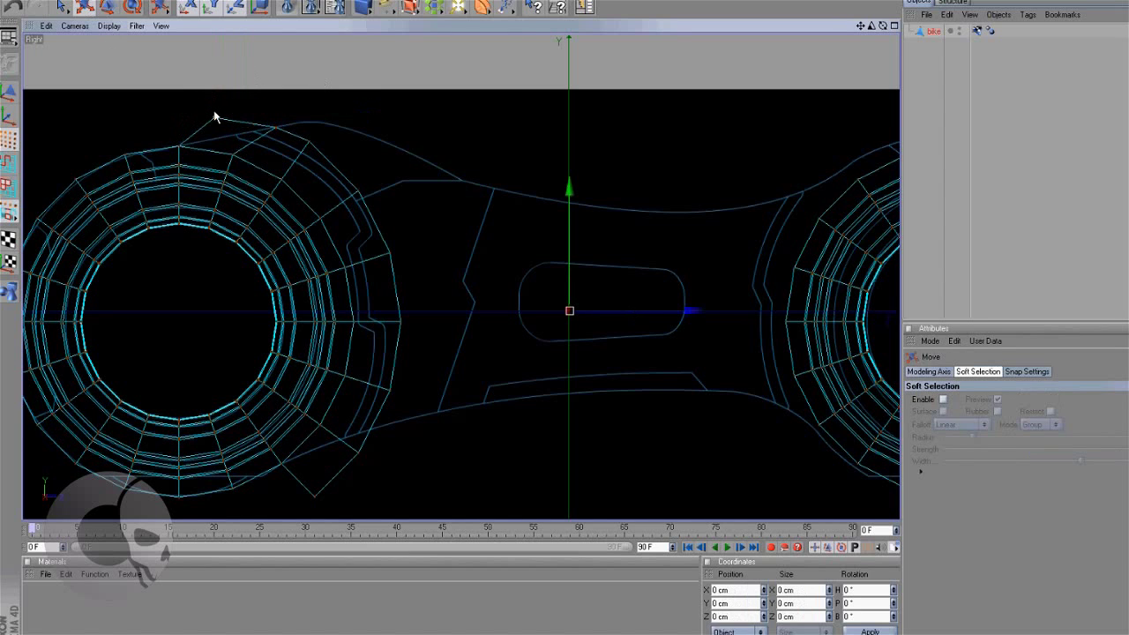
click(215, 112)
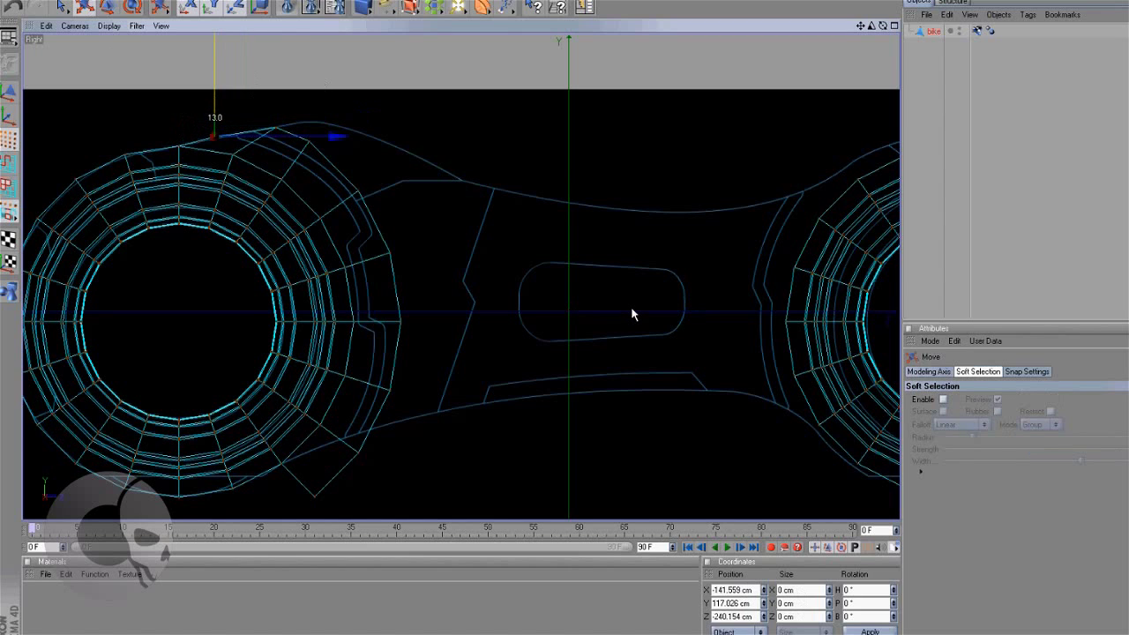
click(632, 314)
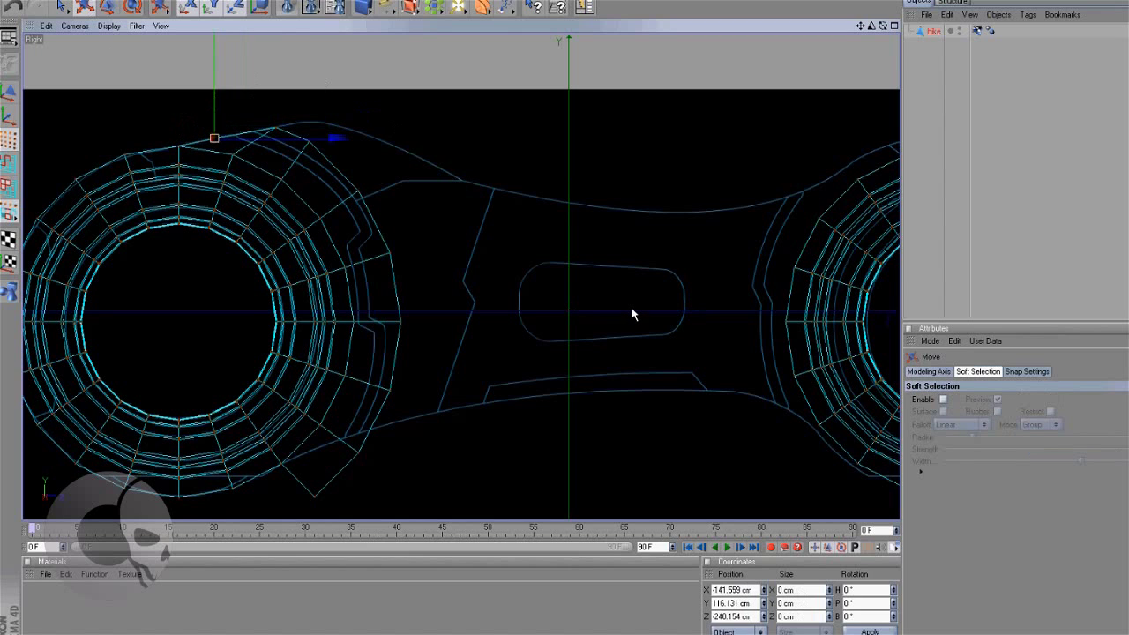
- Move the left ring's second-lowest extruded point onto the blueprint's lower outline, at about Y -63.9 cm, Z -116.9 cm
click(362, 453)
drag(359, 441, 359, 416)
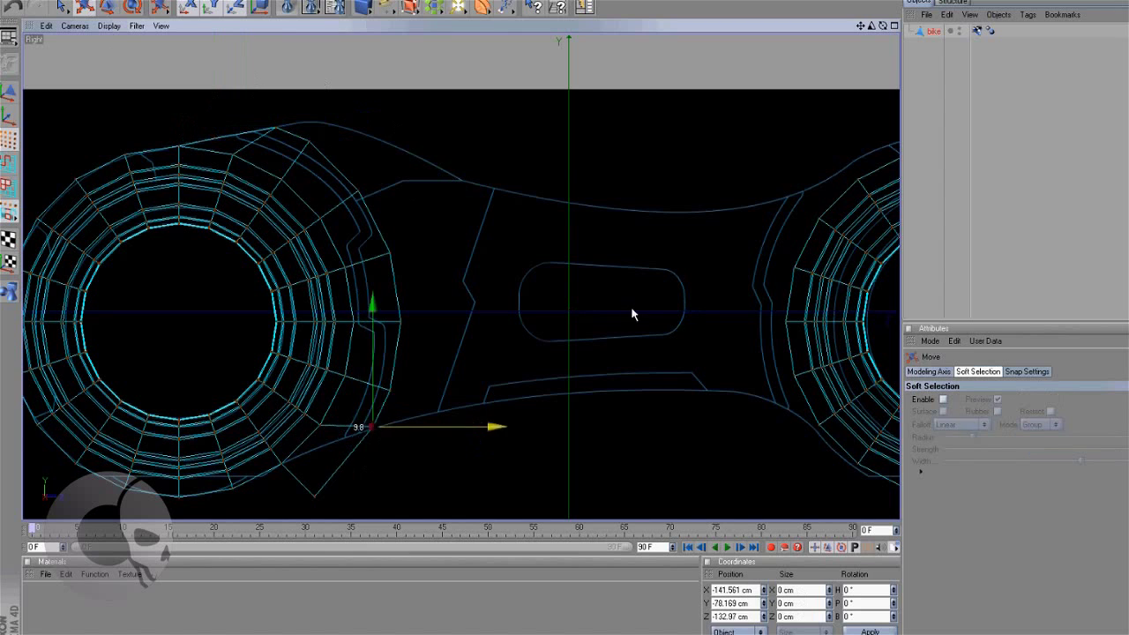
drag(631, 308, 637, 307)
drag(380, 417, 396, 394)
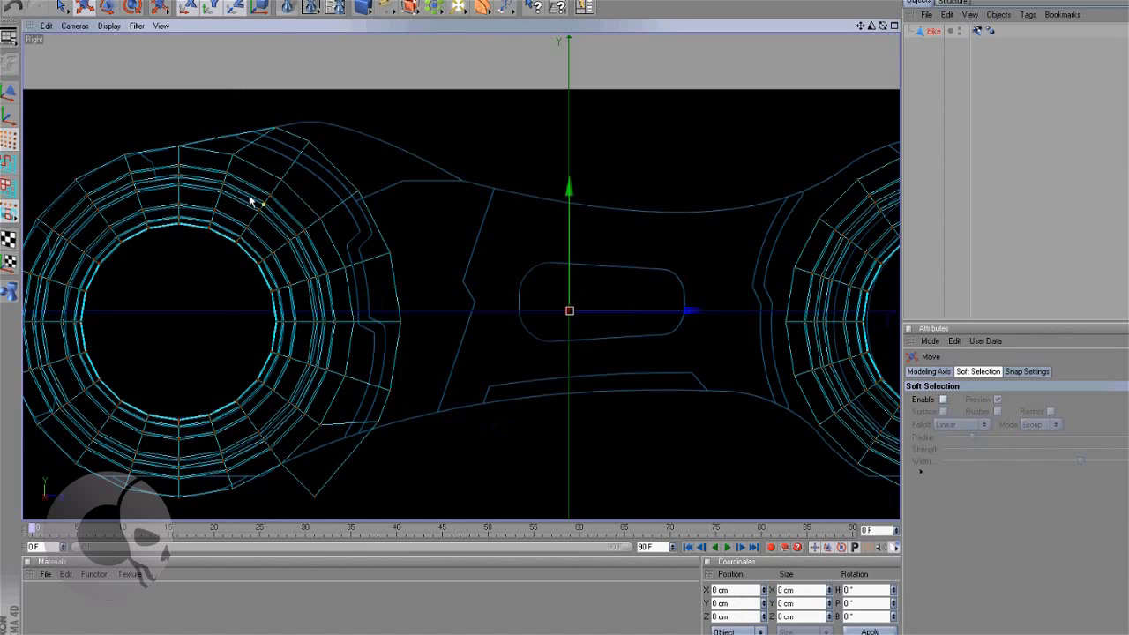
click(61, 7)
click(388, 381)
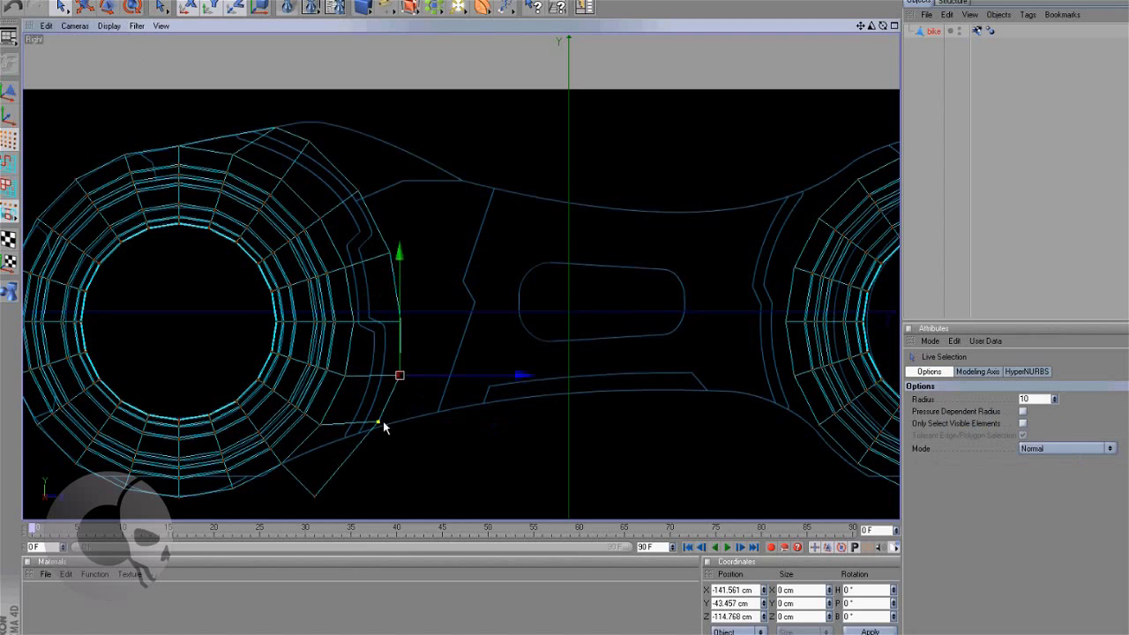
click(378, 421)
drag(378, 298, 378, 282)
drag(500, 406, 518, 406)
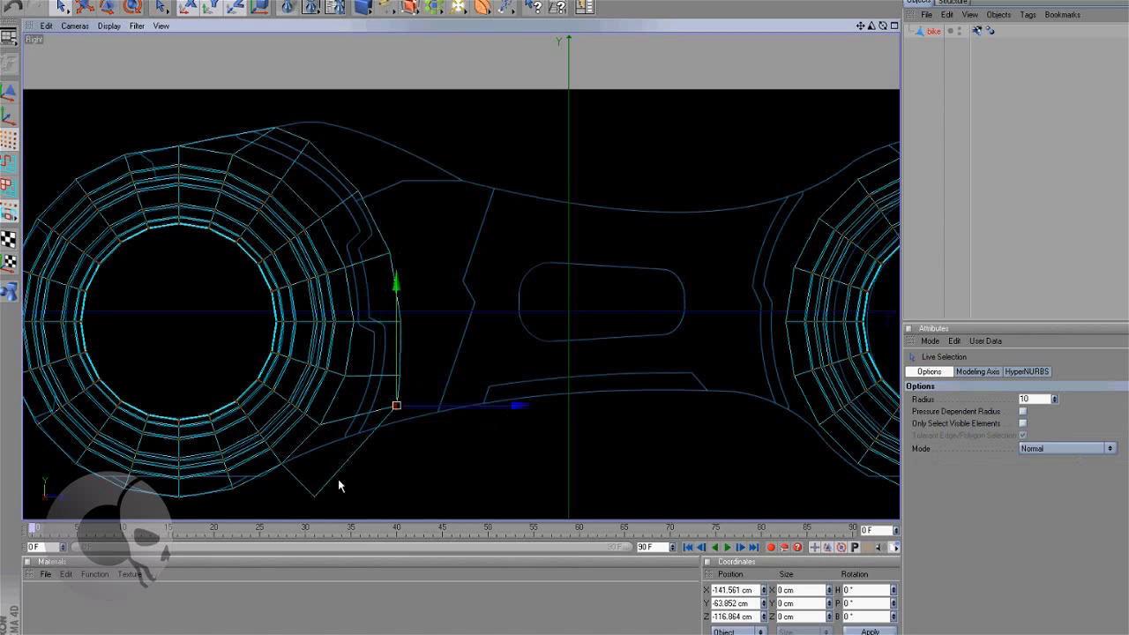
- Raise the lowest extruded point and slide it along Z toward the middle, onto the blueprint's lower outline
click(315, 496)
drag(317, 469, 318, 420)
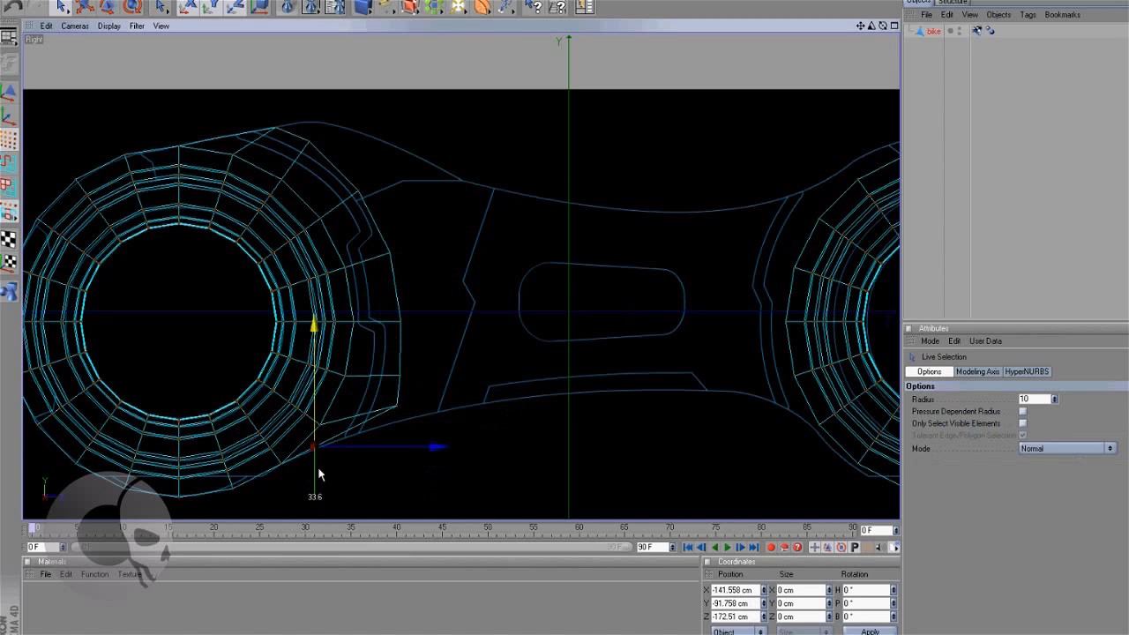
drag(370, 447, 435, 349)
- Select the other extruded rim points and shift them together along Z, back toward the left ring
click(435, 349)
mouse_move(393, 408)
mouse_down()
mouse_move(400, 347)
mouse_move(361, 204)
mouse_move(333, 168)
mouse_move(270, 128)
mouse_move(280, 141)
mouse_up()
drag(459, 275, 444, 275)
click(439, 335)
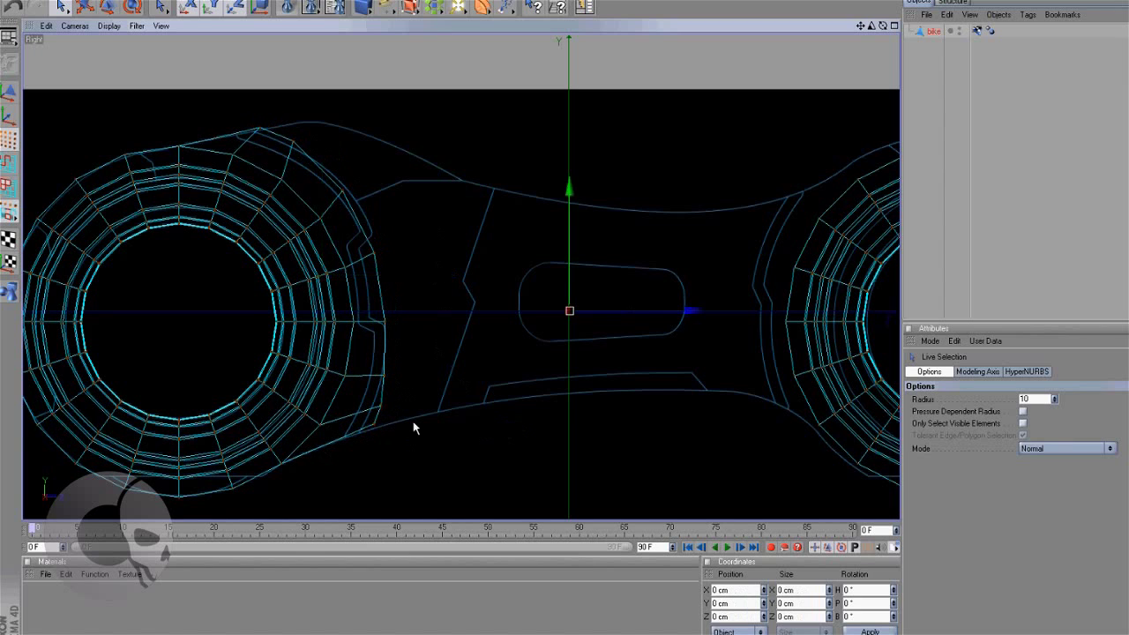
- Fine-tune individual points of the extruded rim at its lower and upper sides to follow the blueprint's curves
drag(375, 426, 375, 425)
click(375, 430)
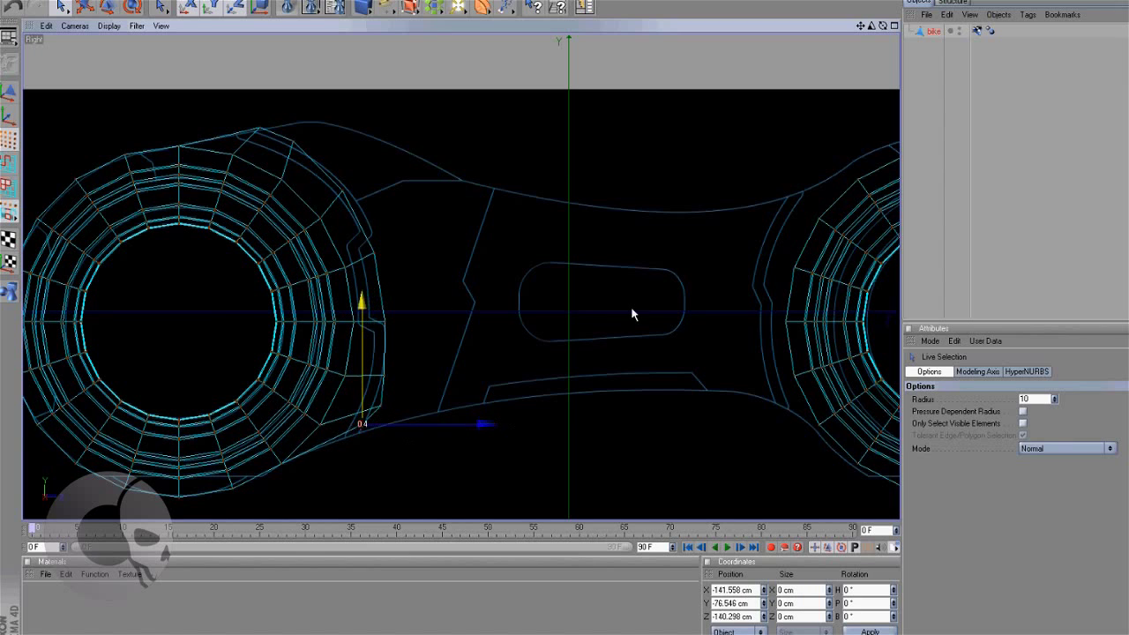
click(361, 430)
click(381, 407)
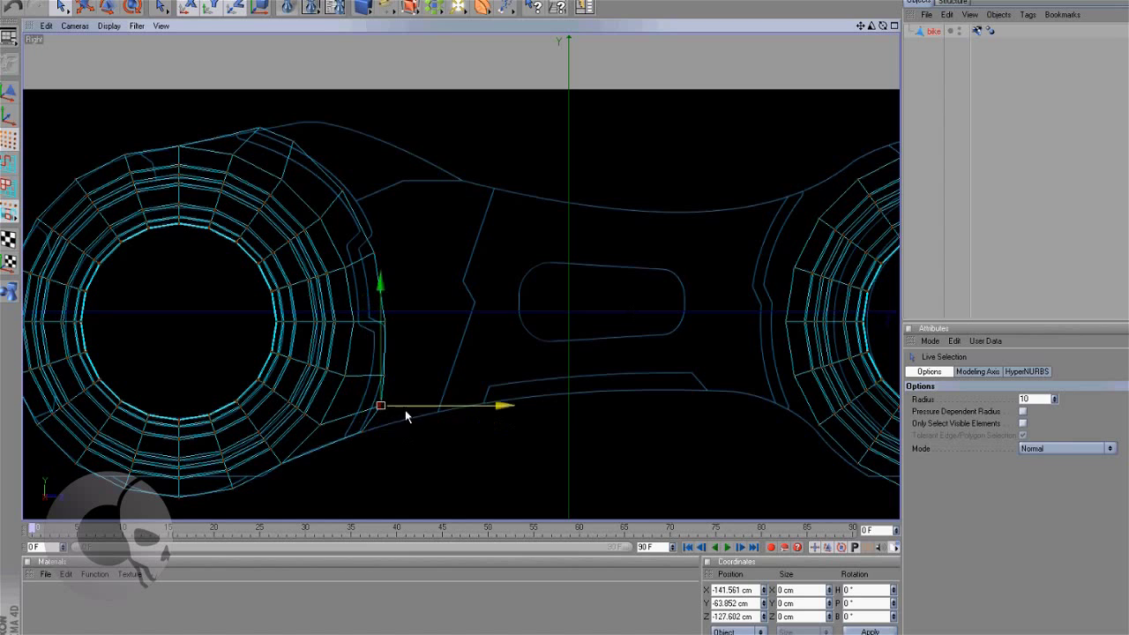
click(386, 376)
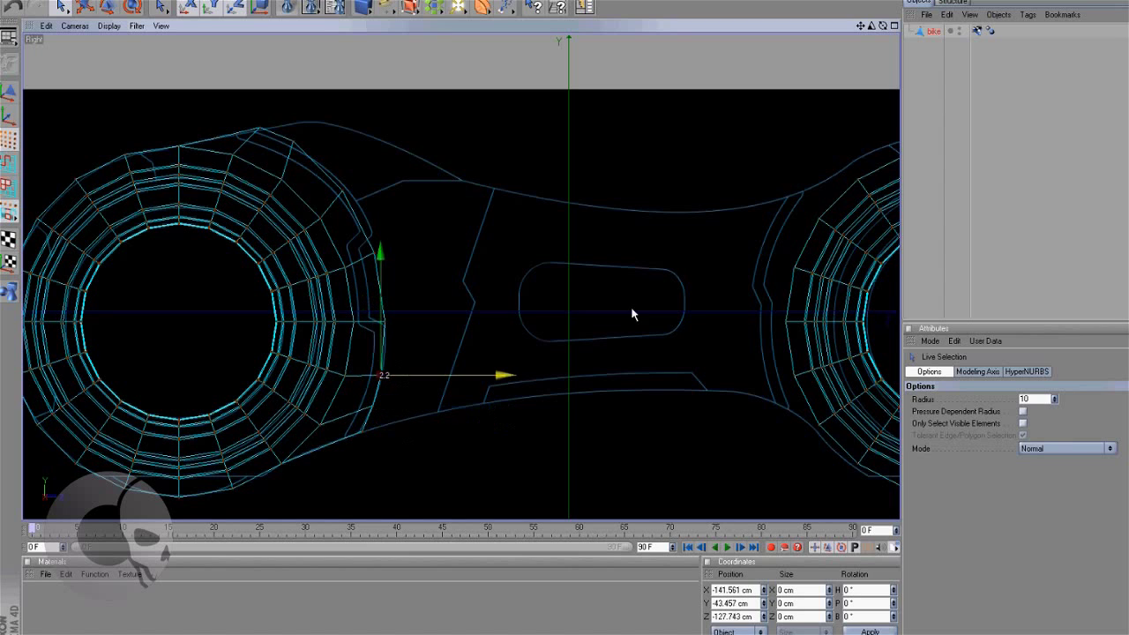
click(421, 251)
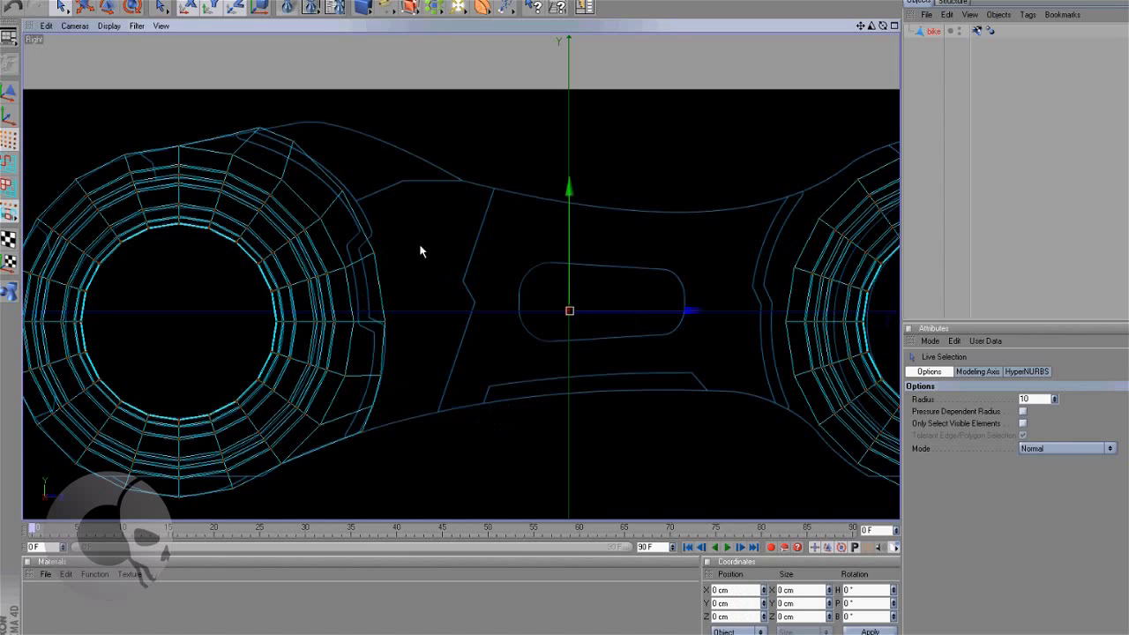
click(309, 152)
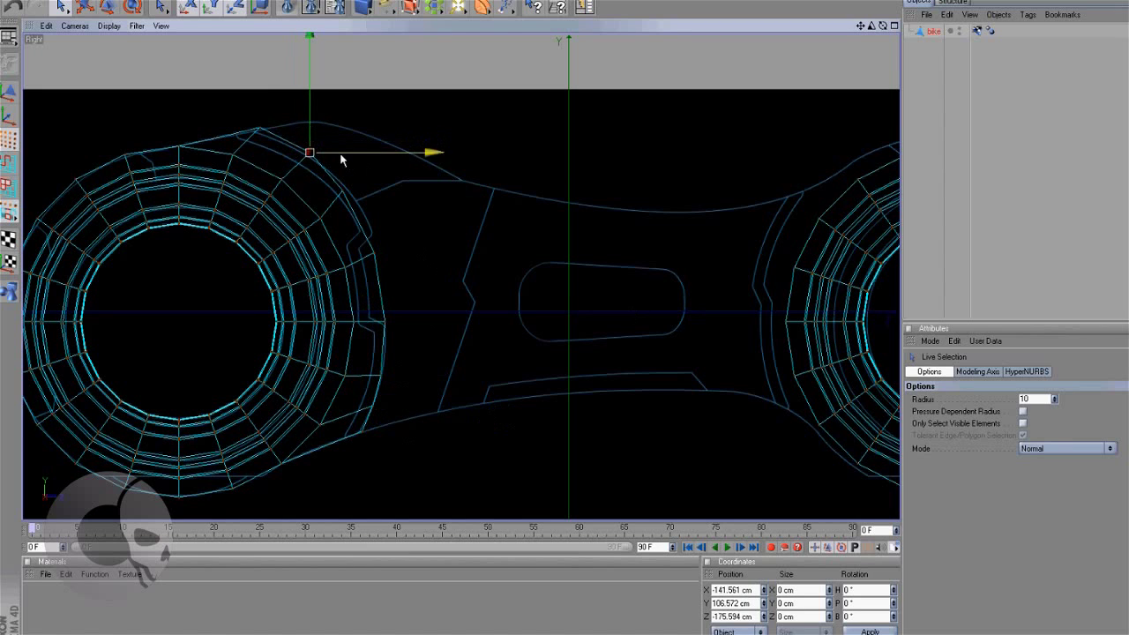
click(422, 279)
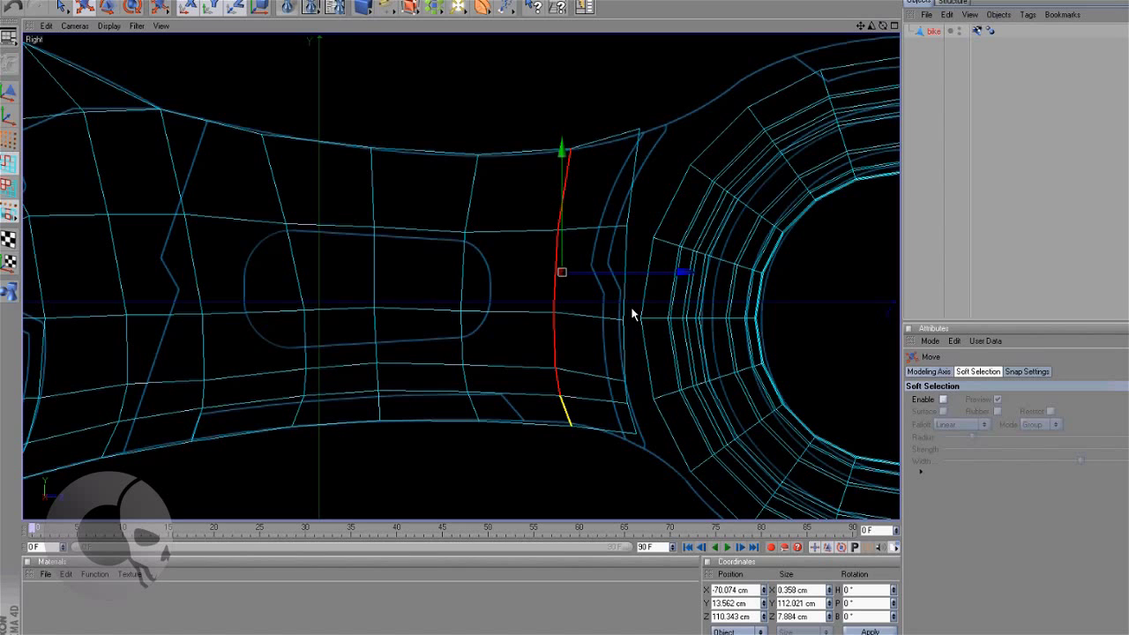
- In the perspective view, move the selected edge column near the right ring along X to about -79.2 cm
middle_click(648, 235)
middle_click(408, 196)
drag(540, 332, 632, 313)
middle_click(808, 202)
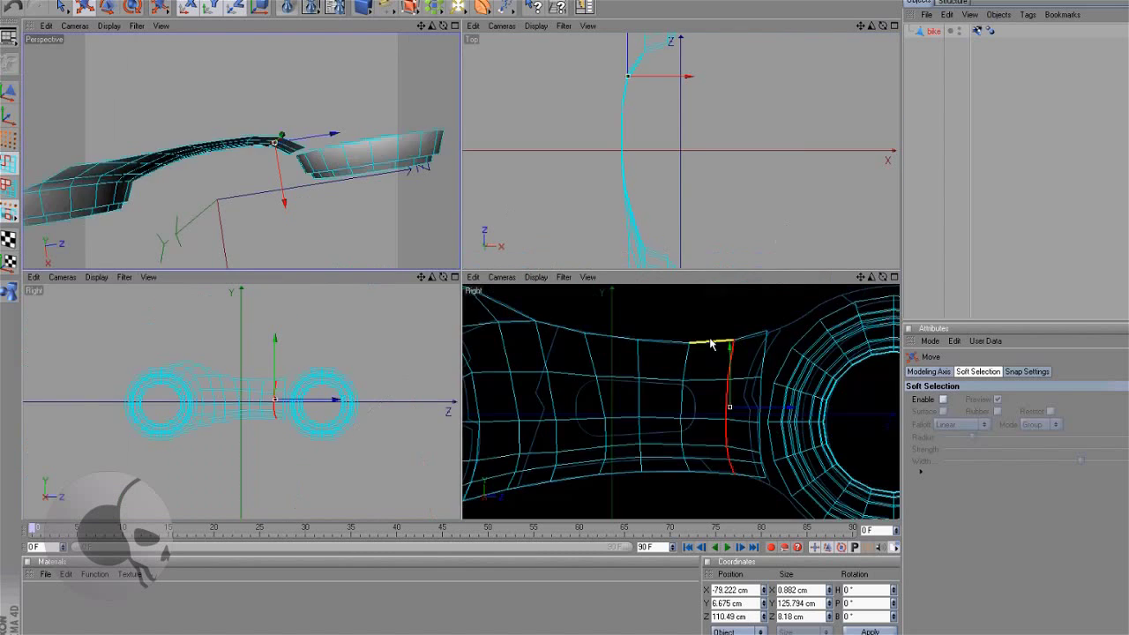
- In point mode, weld the middle section's second border point from the top onto the nearest right ring rim point
middle_click(710, 357)
alt+middle_drag(632, 313, 516, 297)
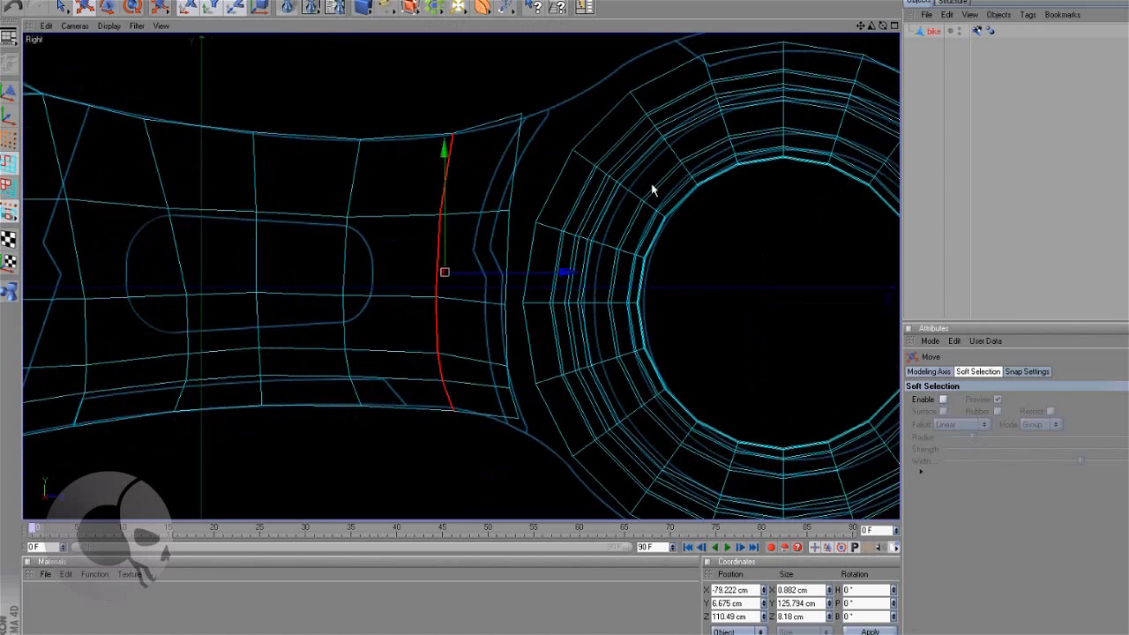
scroll(652, 186, up, 1)
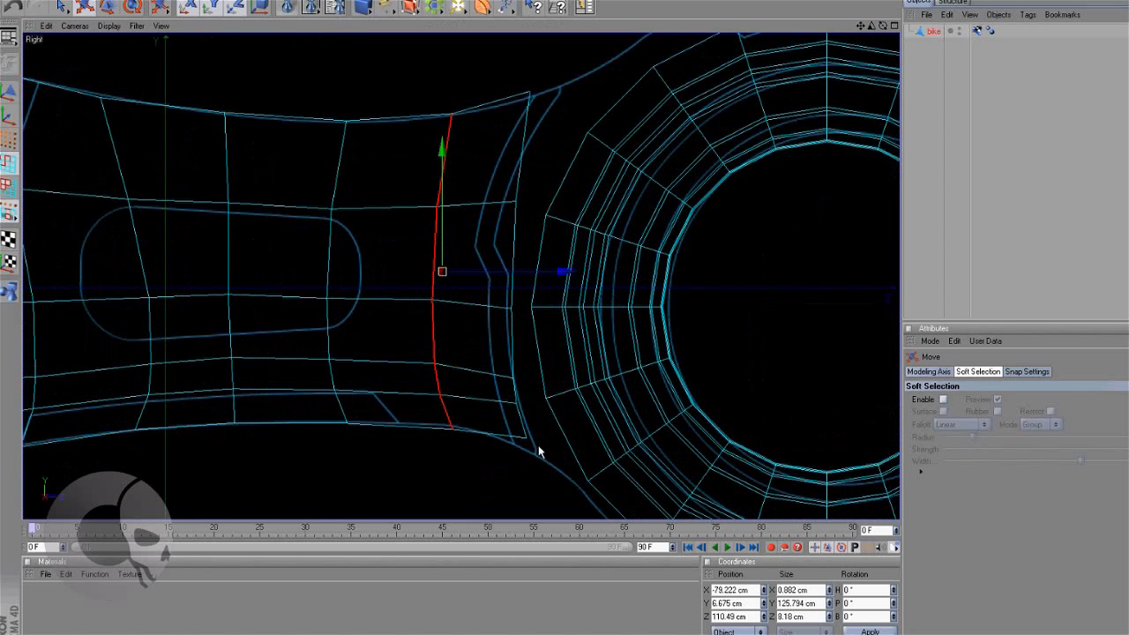
scroll(690, 116, down, 1)
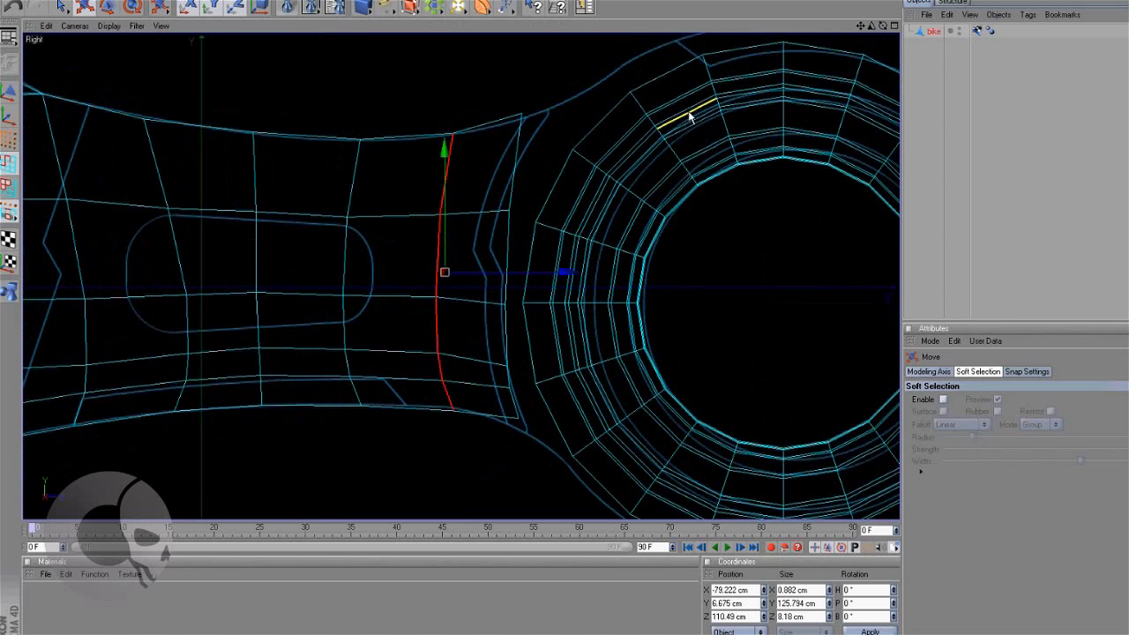
click(8, 138)
click(62, 7)
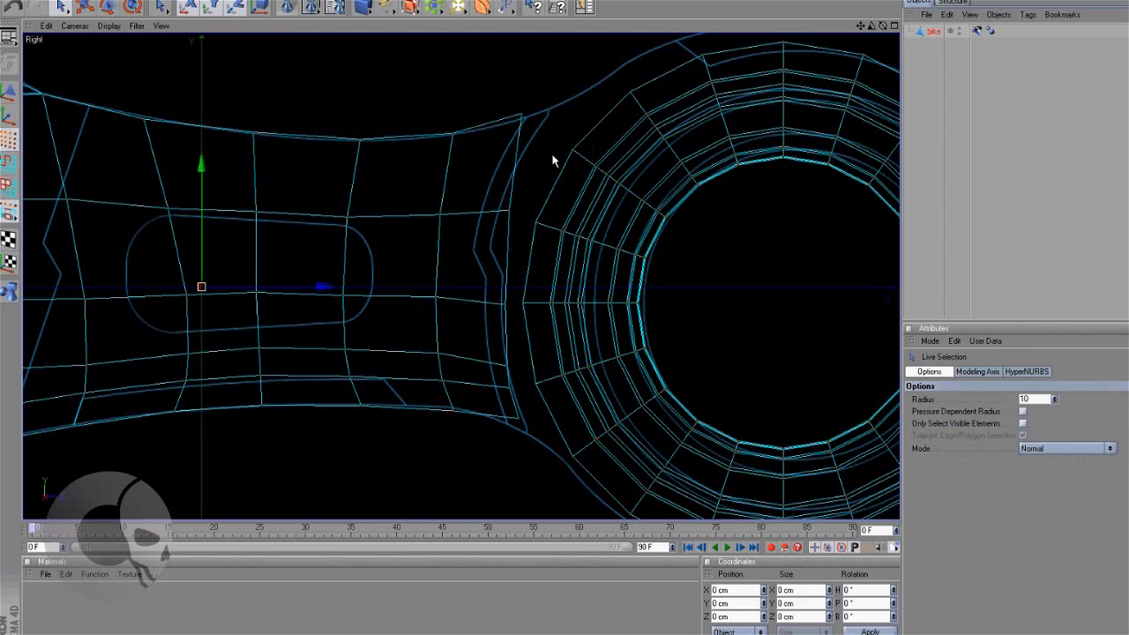
click(535, 221)
scroll(565, 256, up, 1)
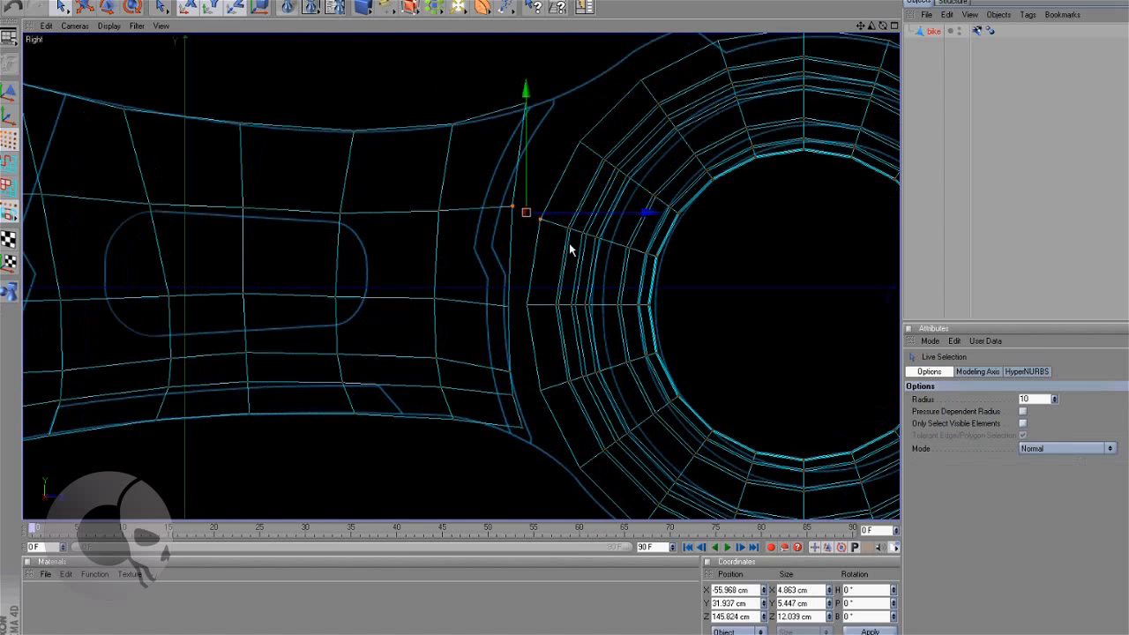
right_click(570, 251)
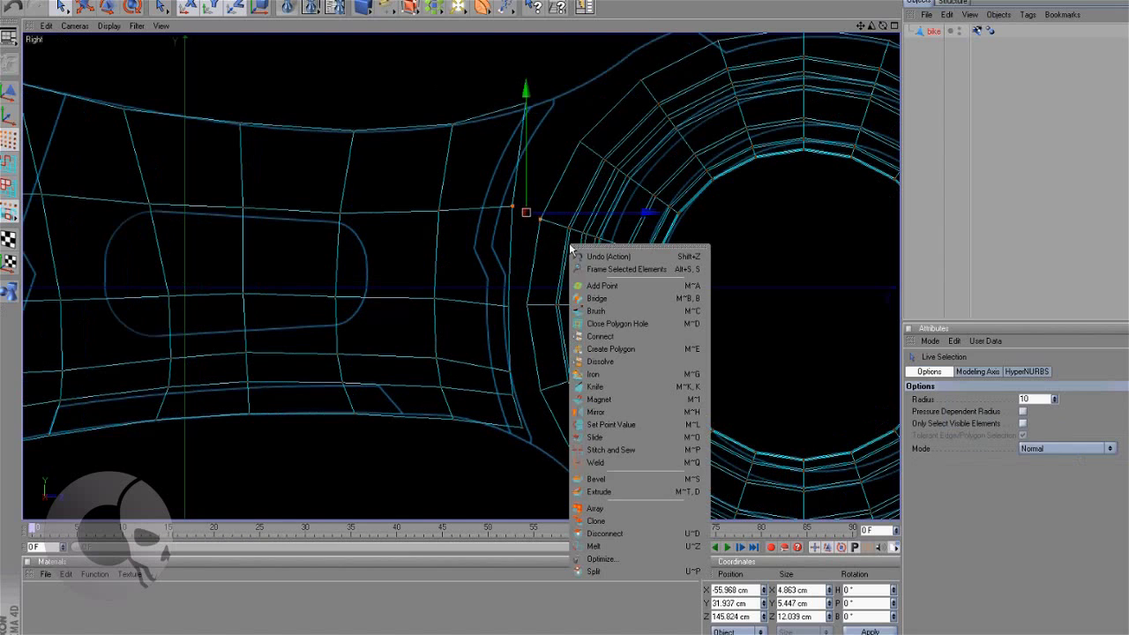
click(596, 462)
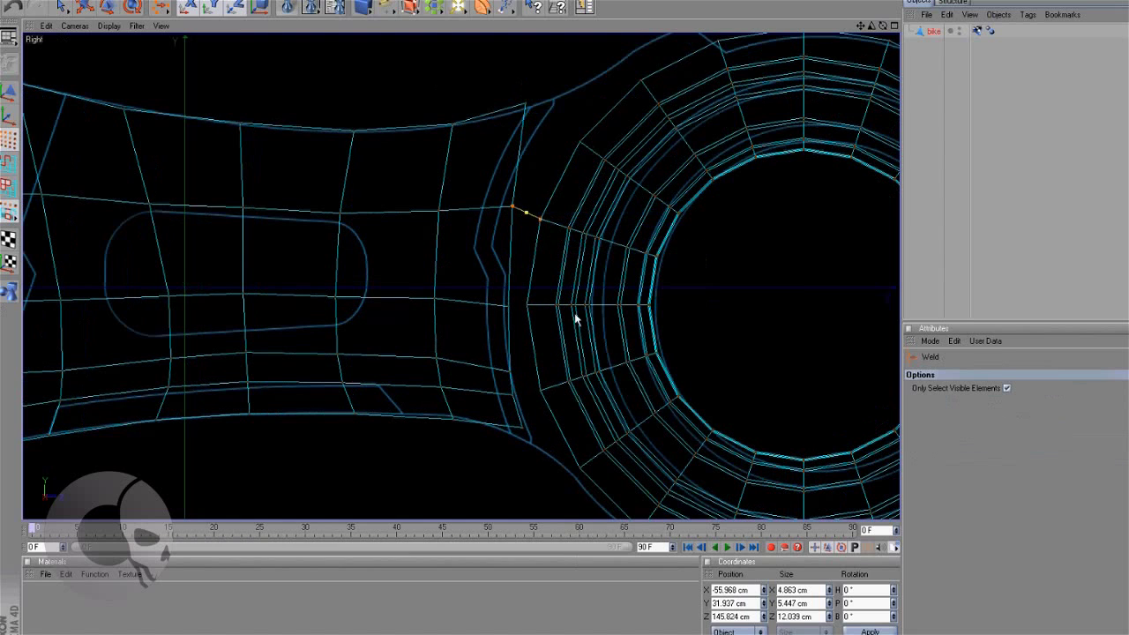
click(541, 220)
key(space)
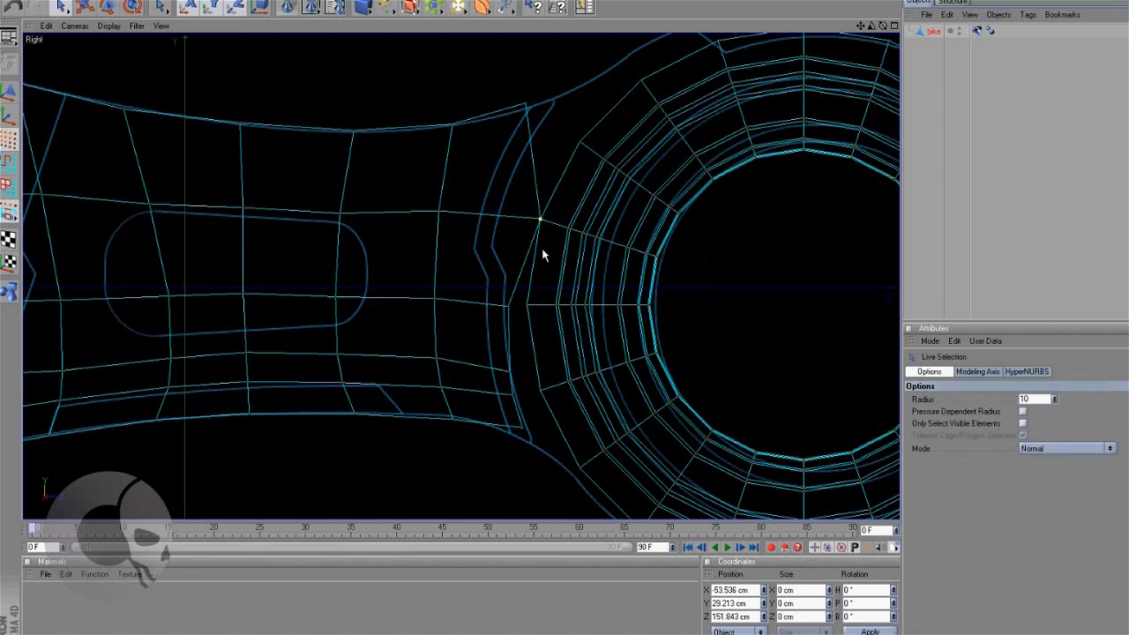
- Weld the middle section's central border point onto the right ring's rim point at the same height
click(517, 306)
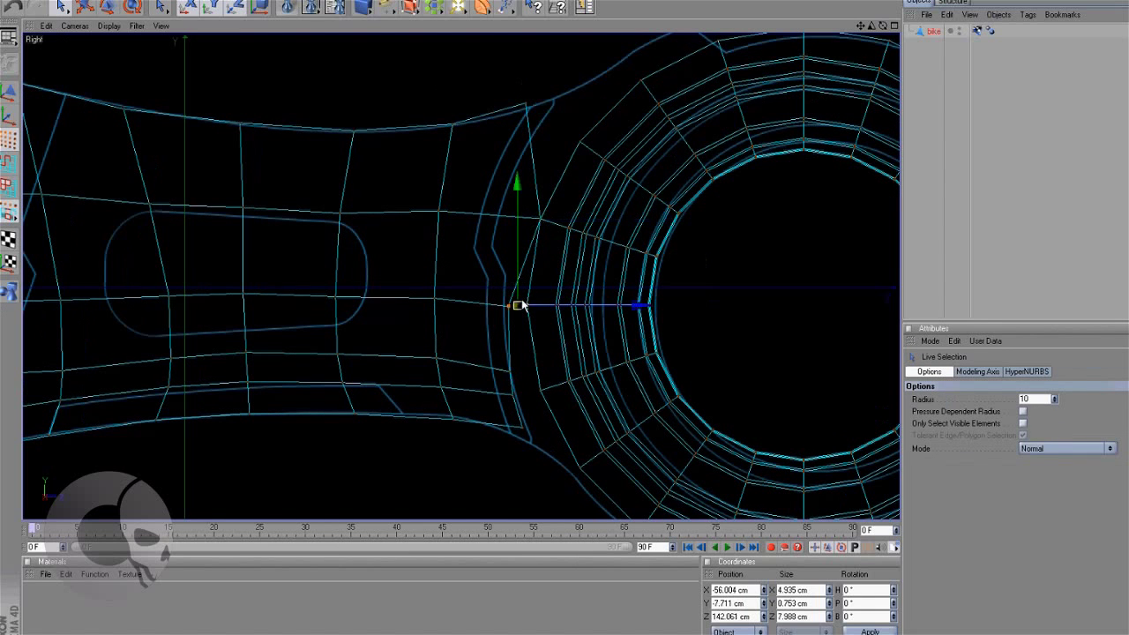
key(space)
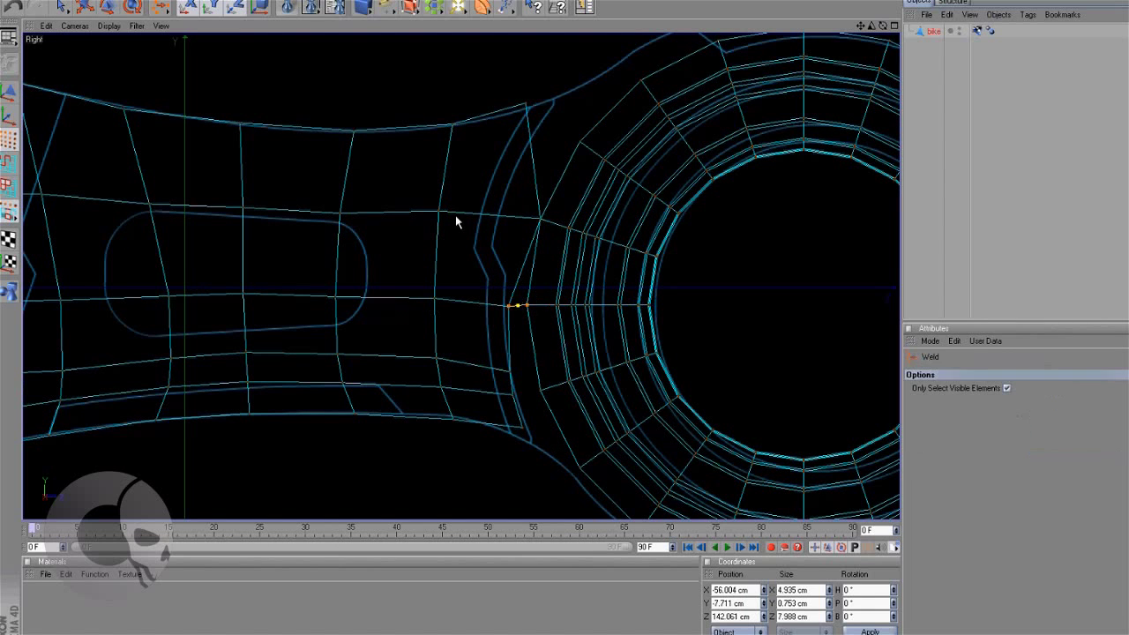
key(space)
key(space)
key(space)
key(space)
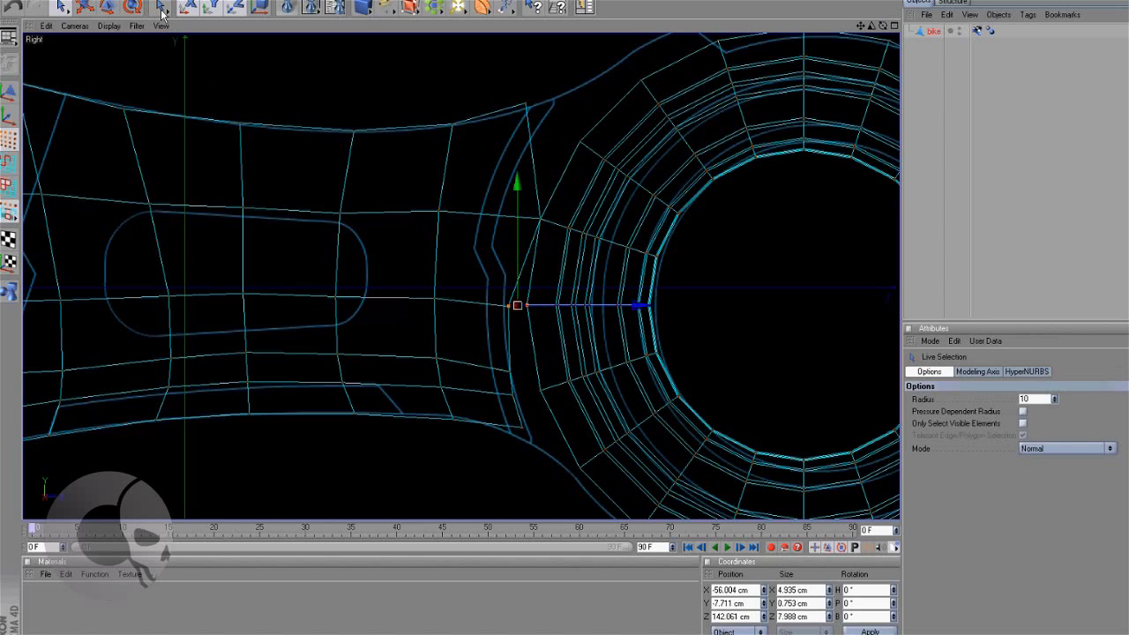
click(162, 10)
key(space)
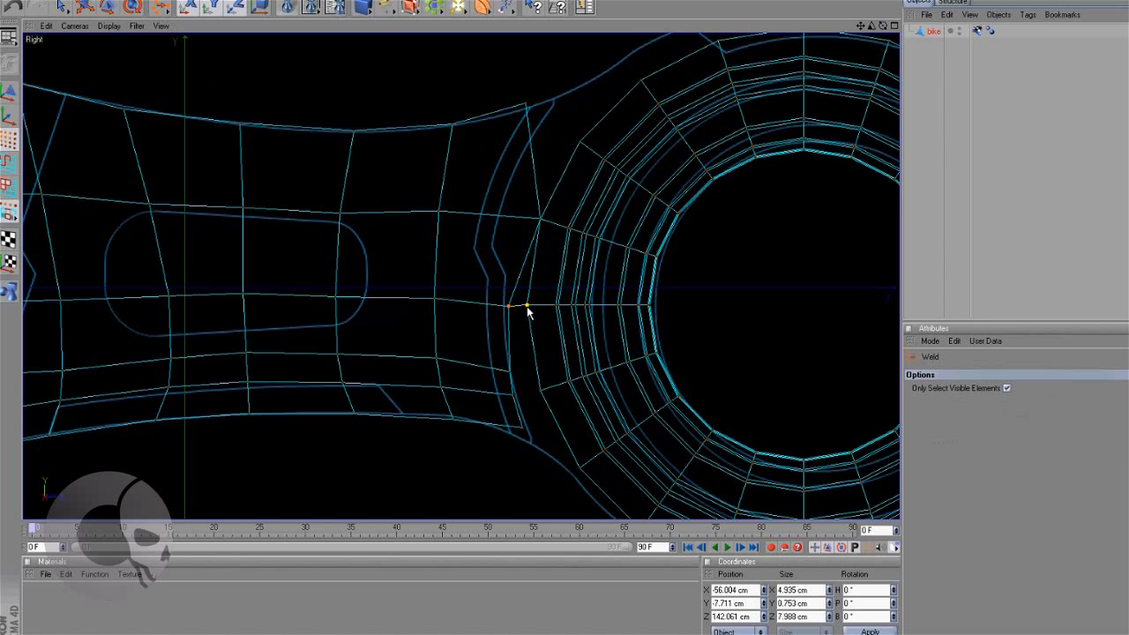
click(527, 312)
- Weld the border point just below the central one onto the next lower rim point of the right ring
key(space)
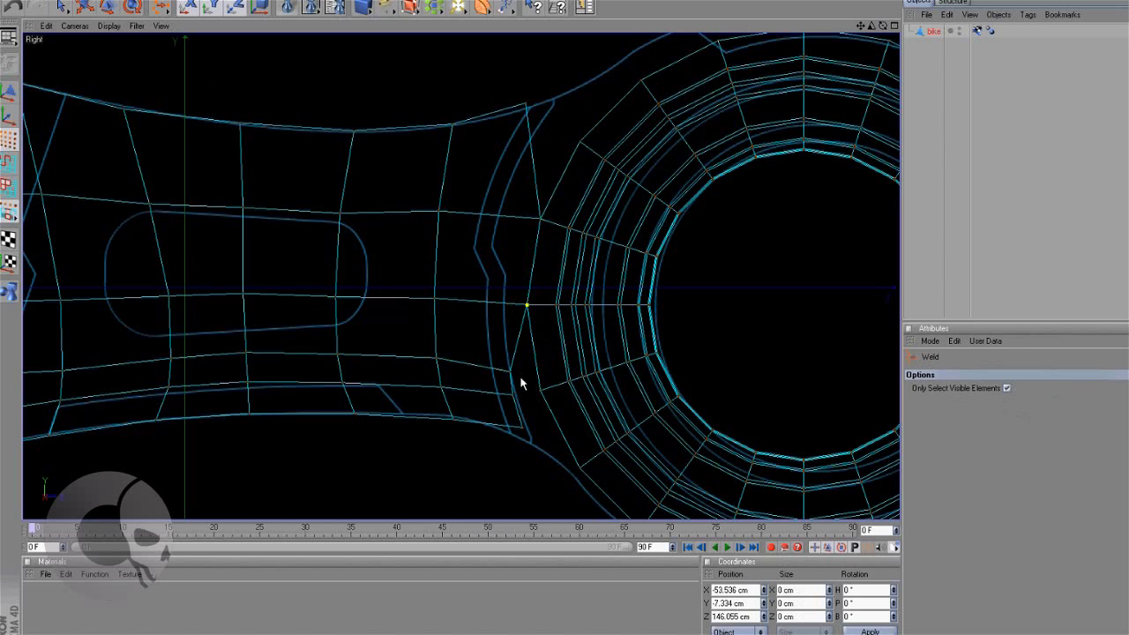
click(541, 390)
key(space)
- Weld the middle section's two lowest border points onto the next lower rim point of the right ring
drag(860, 26, 599, 259)
drag(871, 26, 706, 302)
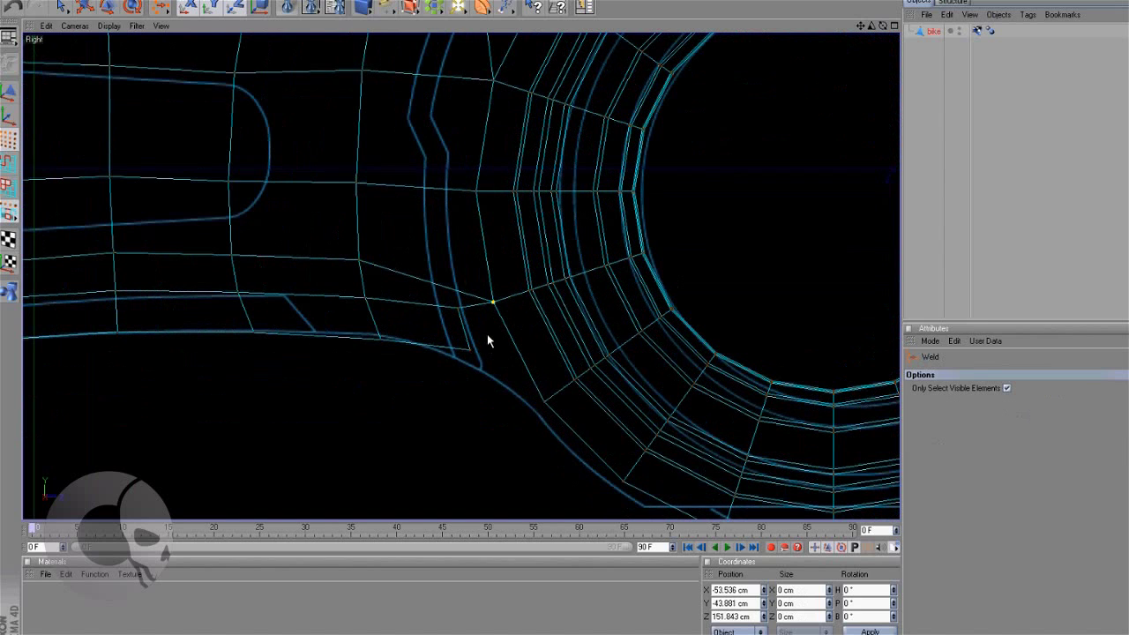
key(space)
key(space)
key(space)
key(space)
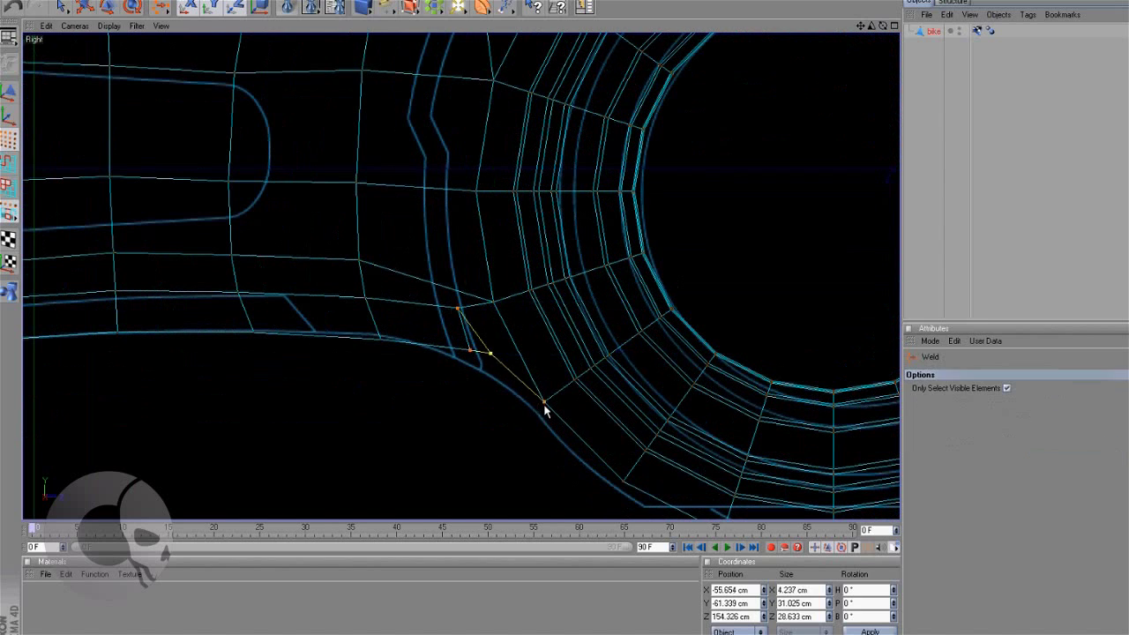
click(544, 405)
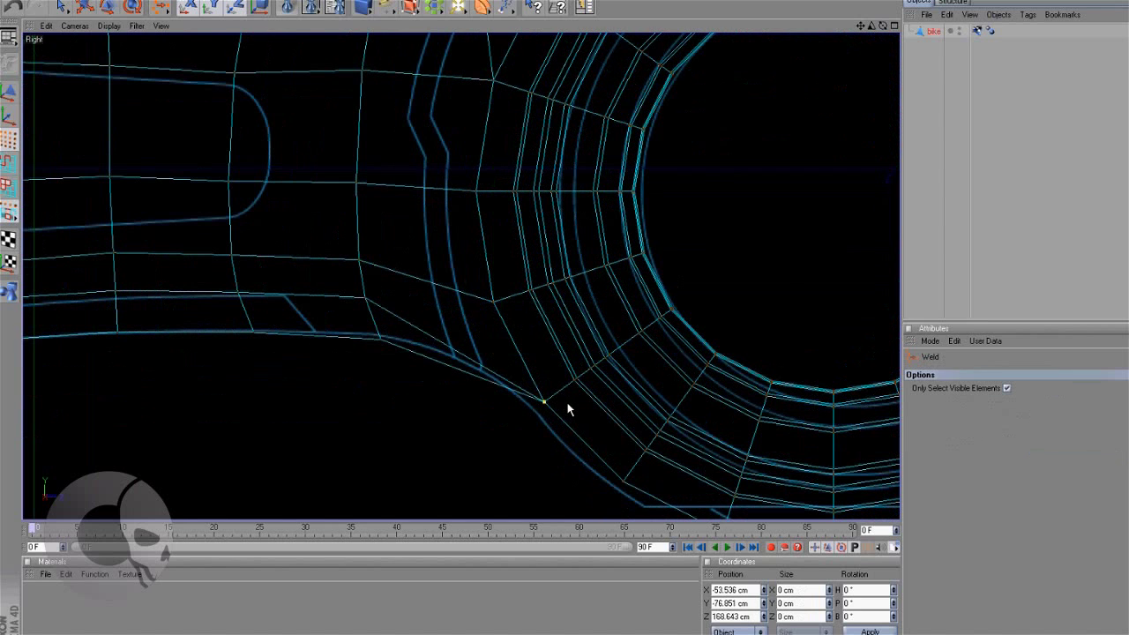
- Undo the weld of the middle section's lowest border points, then try welding them at a spot midway and undo that too
scroll(567, 409, down, 2)
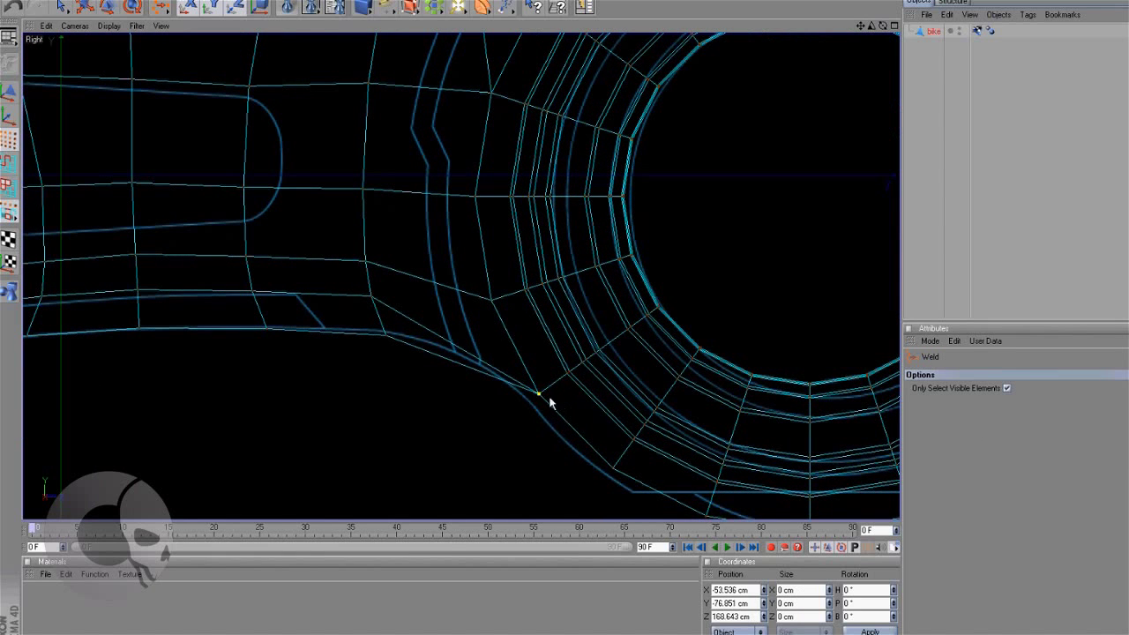
key(ctrl+z)
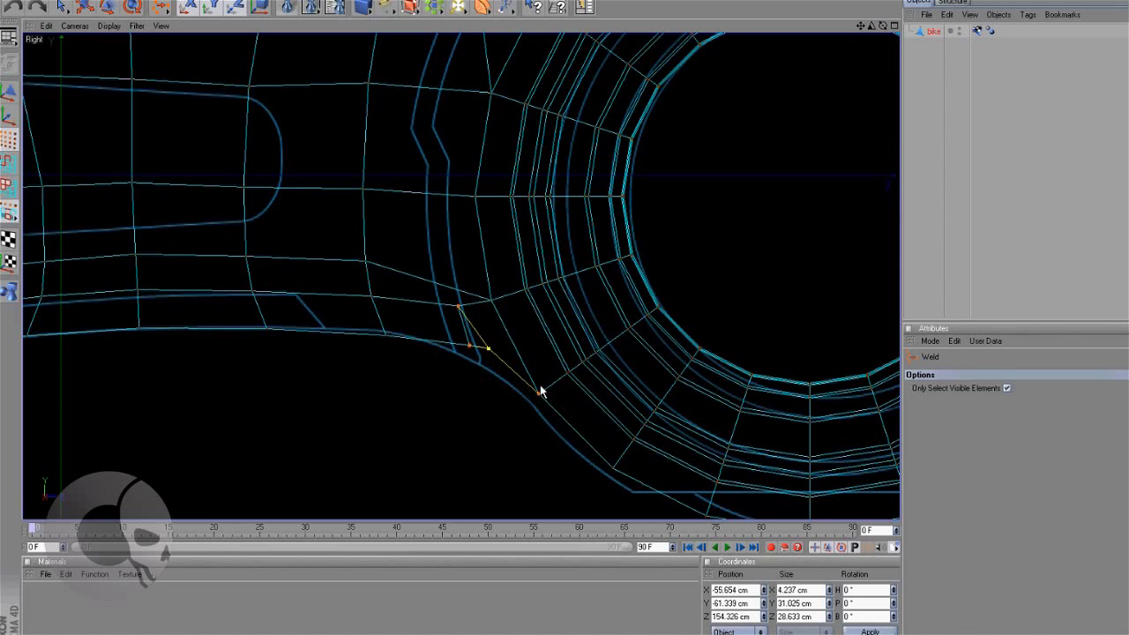
click(488, 349)
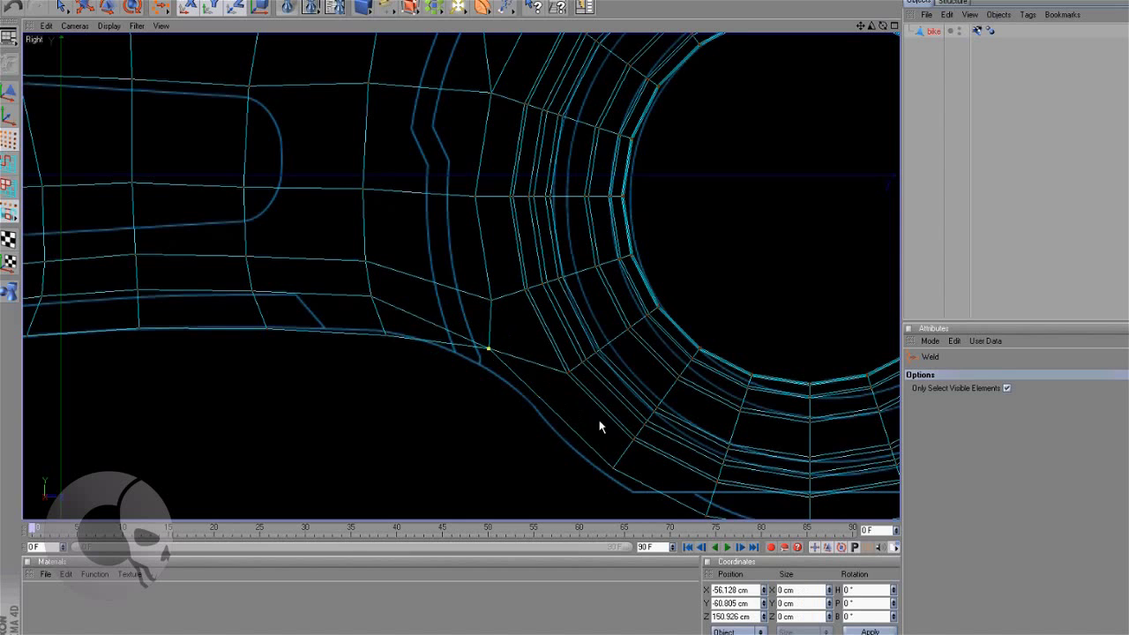
key(ctrl+z)
- With Live Selection, clear the point selection and pick the middle section's two lowest loose border points
click(62, 7)
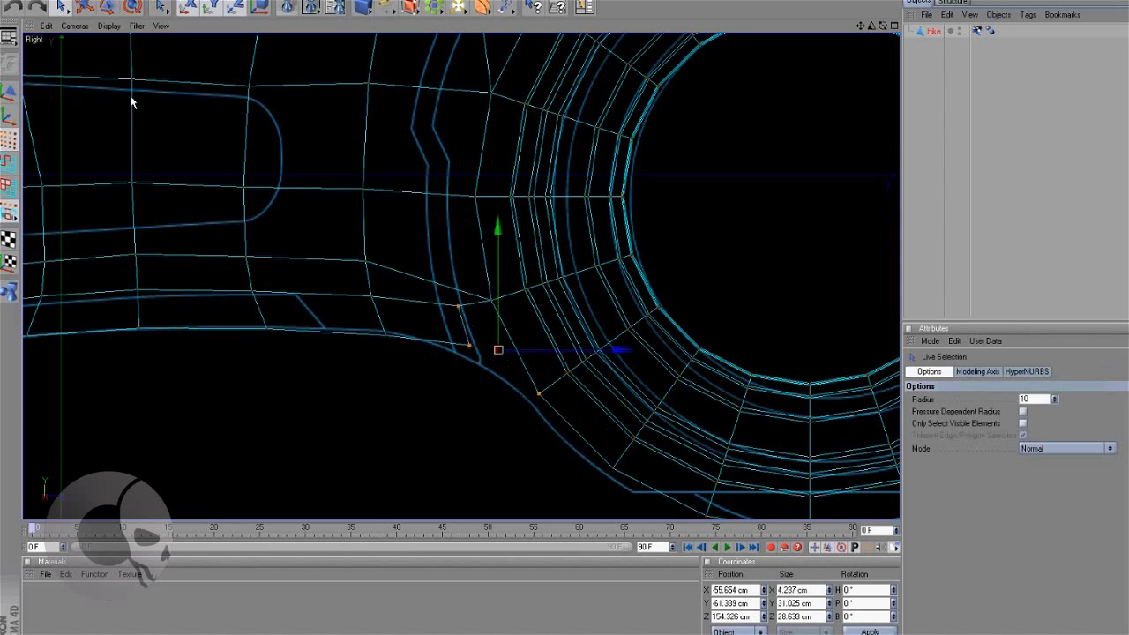
click(424, 403)
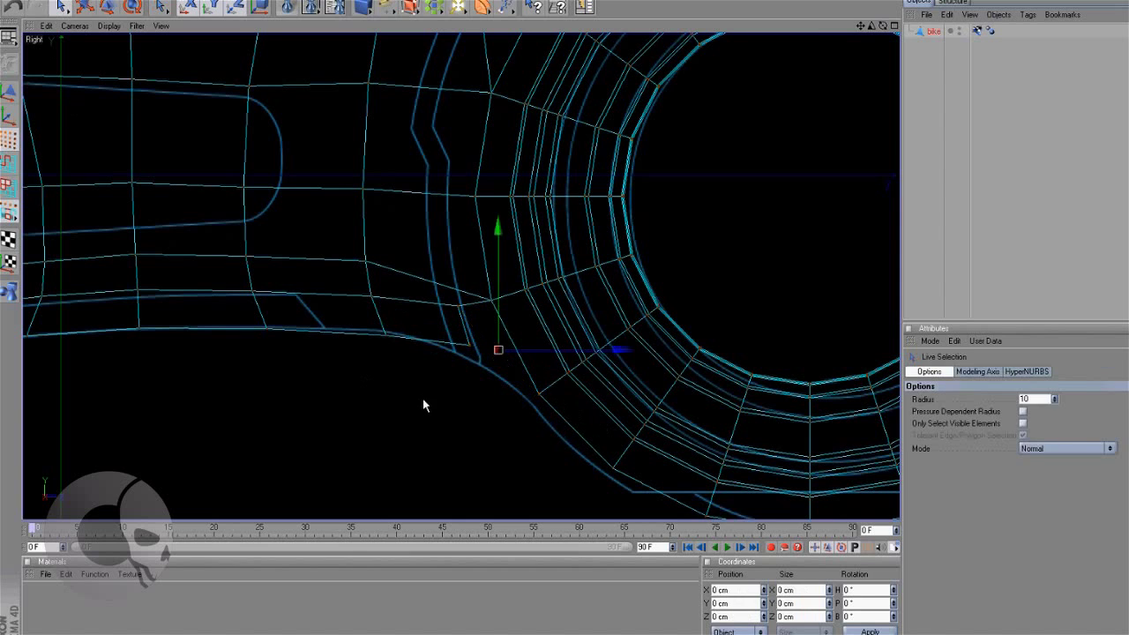
click(459, 306)
click(469, 345)
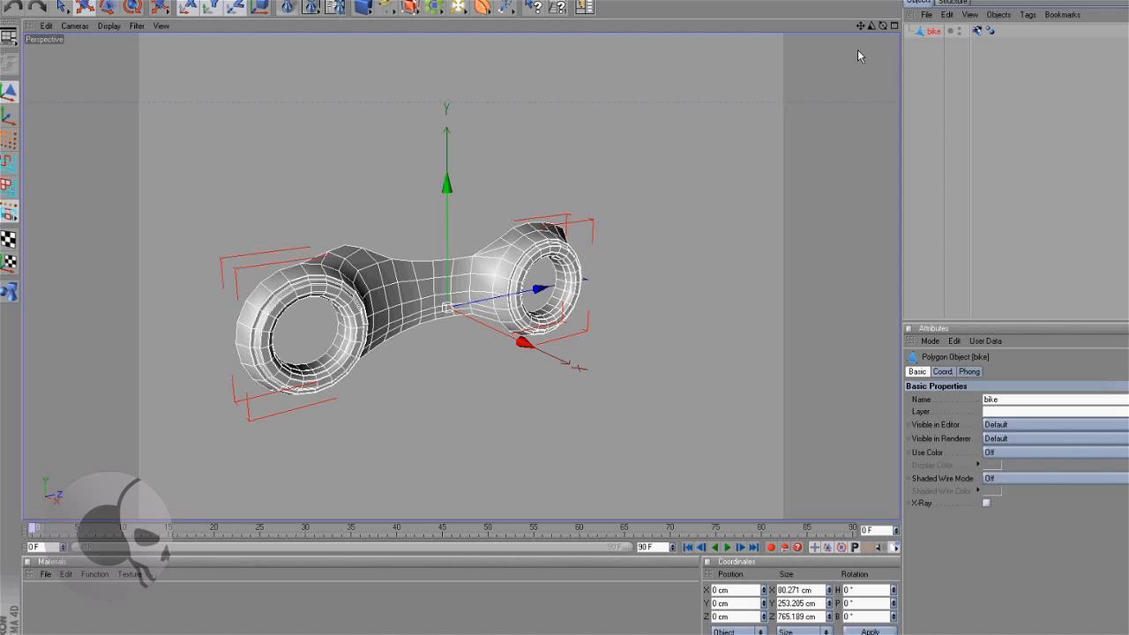
- Add a Symmetry object and make the bike mesh its child
drag(860, 26, 637, 287)
drag(871, 27, 631, 308)
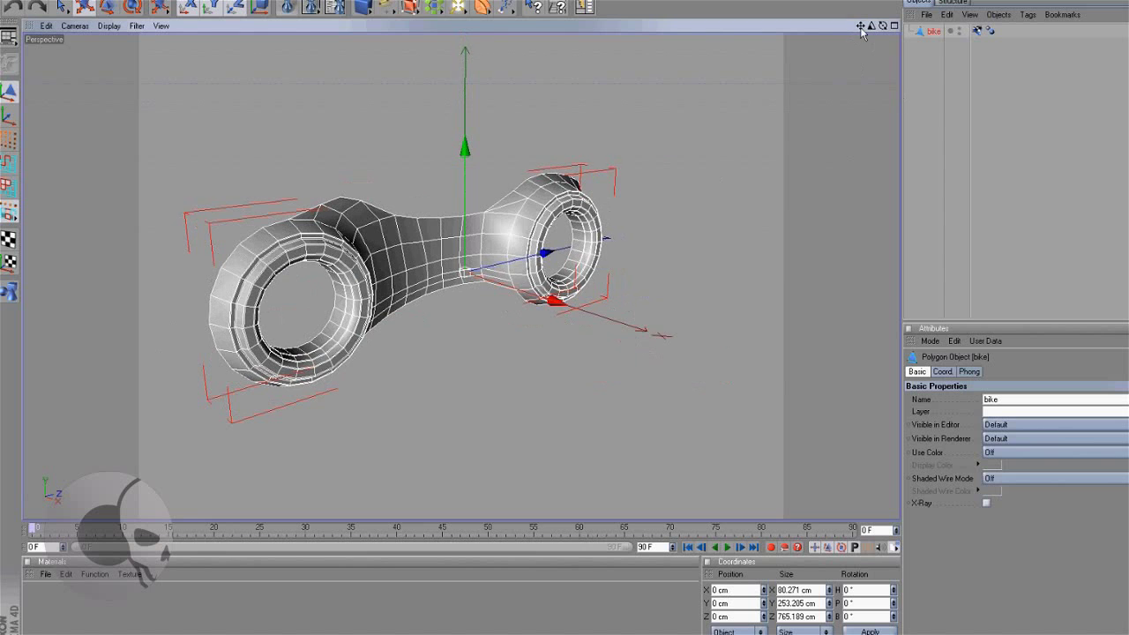
drag(861, 28, 632, 309)
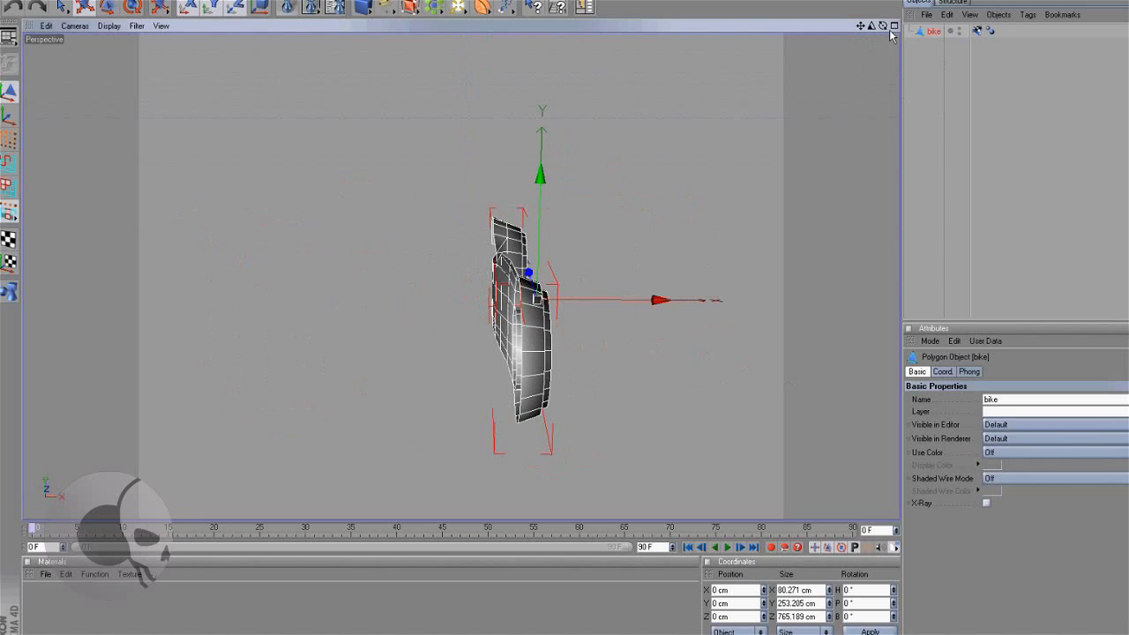
drag(883, 27, 631, 309)
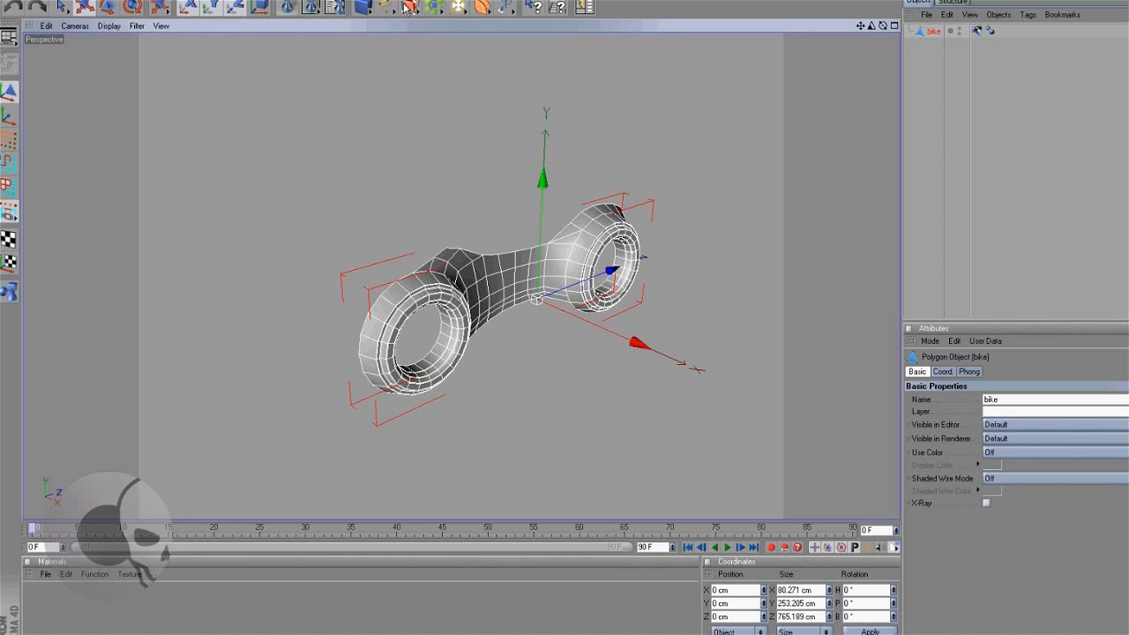
drag(438, 7, 579, 45)
drag(942, 50, 947, 34)
- Move the bike mesh outward along the X axis to about 113 cm so its mirrored halves separate
alt+drag(618, 313, 992, 79)
alt+drag(948, 49, 723, 273)
drag(884, 28, 717, 325)
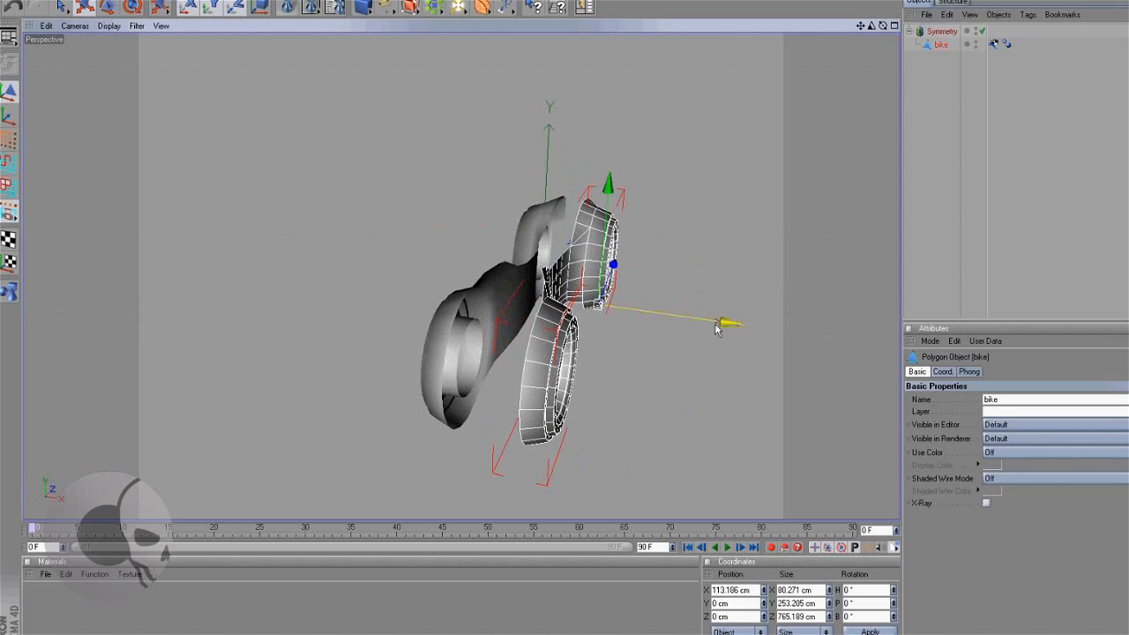
drag(883, 25, 631, 313)
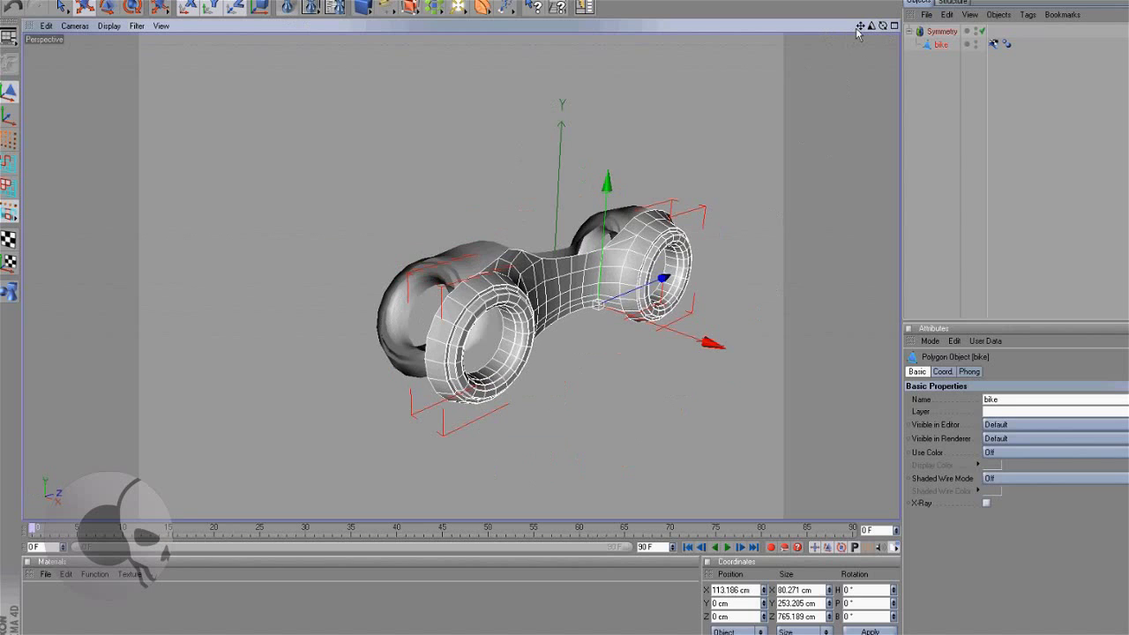
- Add a Tube primitive and raise it above the bike body to about 205 cm on Y
drag(859, 25, 752, 55)
scroll(752, 55, up, 2)
click(362, 7)
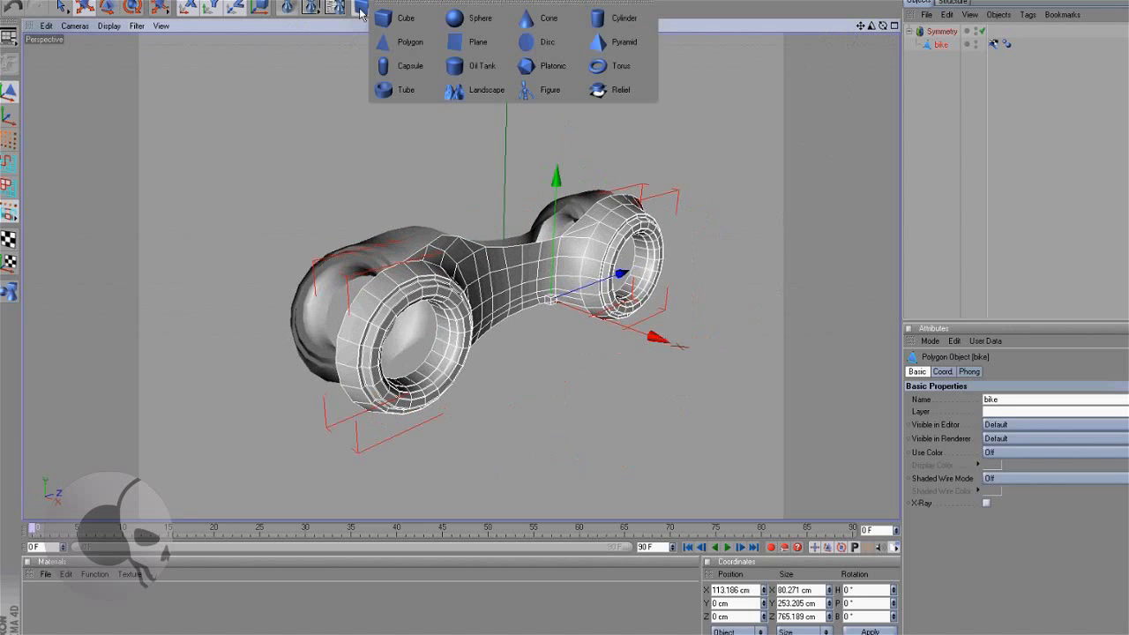
click(409, 90)
scroll(501, 216, down, 2)
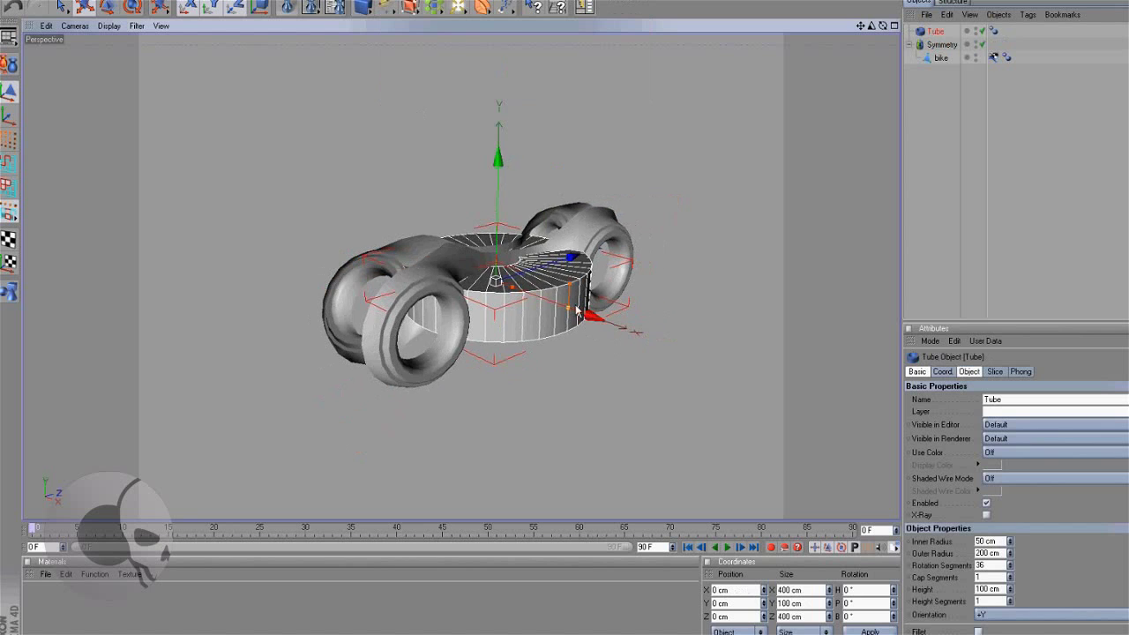
drag(496, 240, 499, 146)
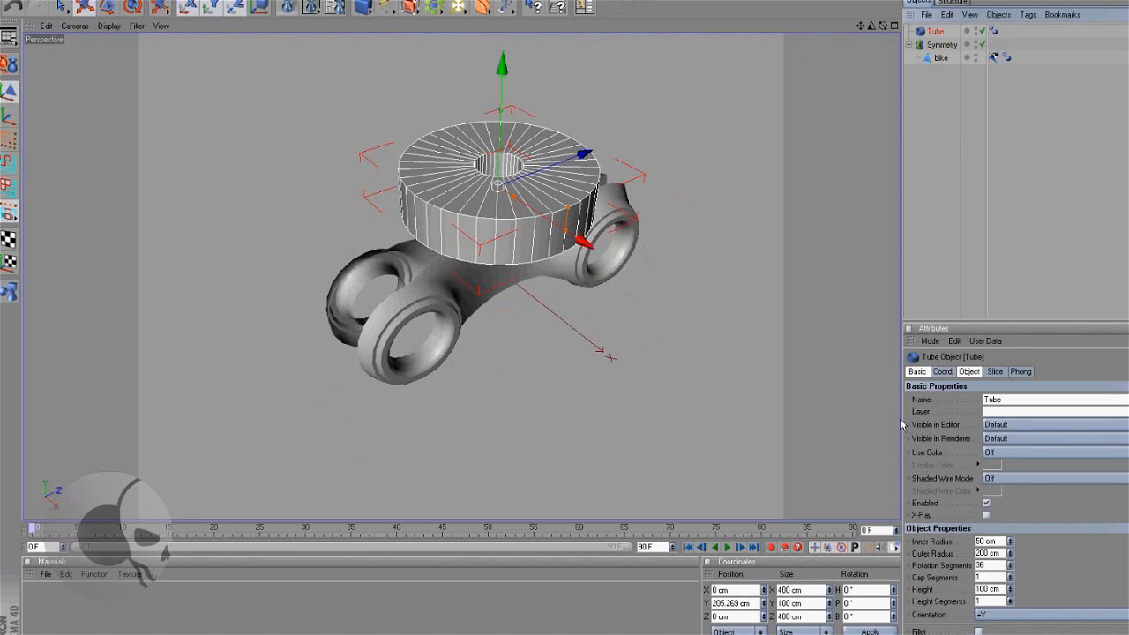
- Enable the fillet in the tube's object properties
drag(901, 424, 811, 424)
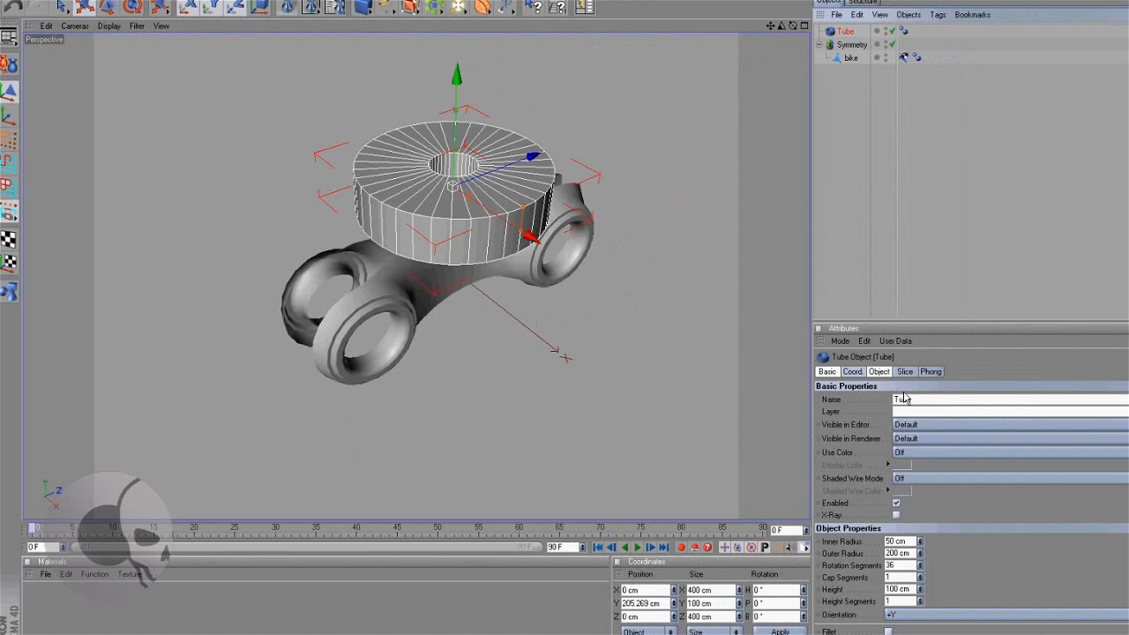
click(879, 372)
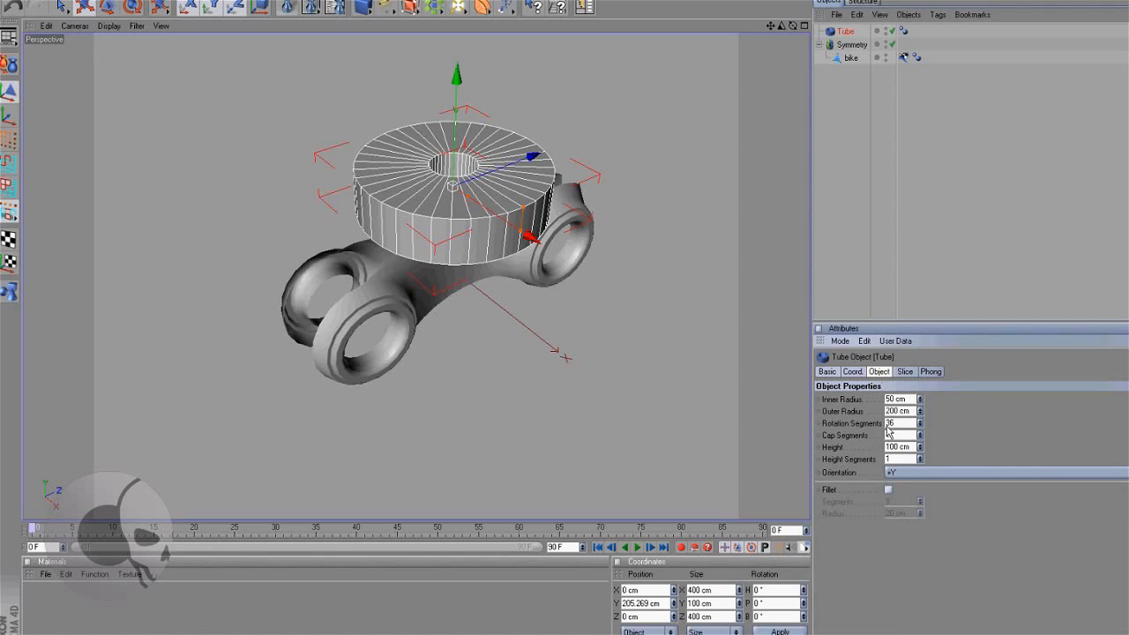
click(889, 490)
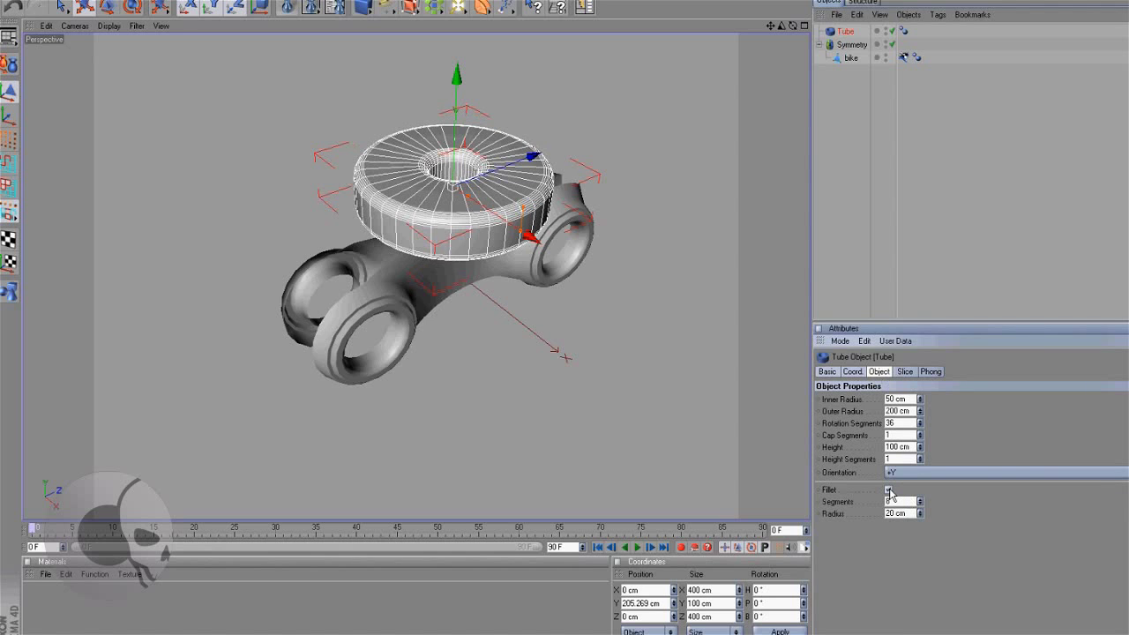
- Enlarge the tube's inner radius to about 116 cm and its height to about 139 cm
scroll(564, 295, up, 2)
drag(476, 184, 544, 185)
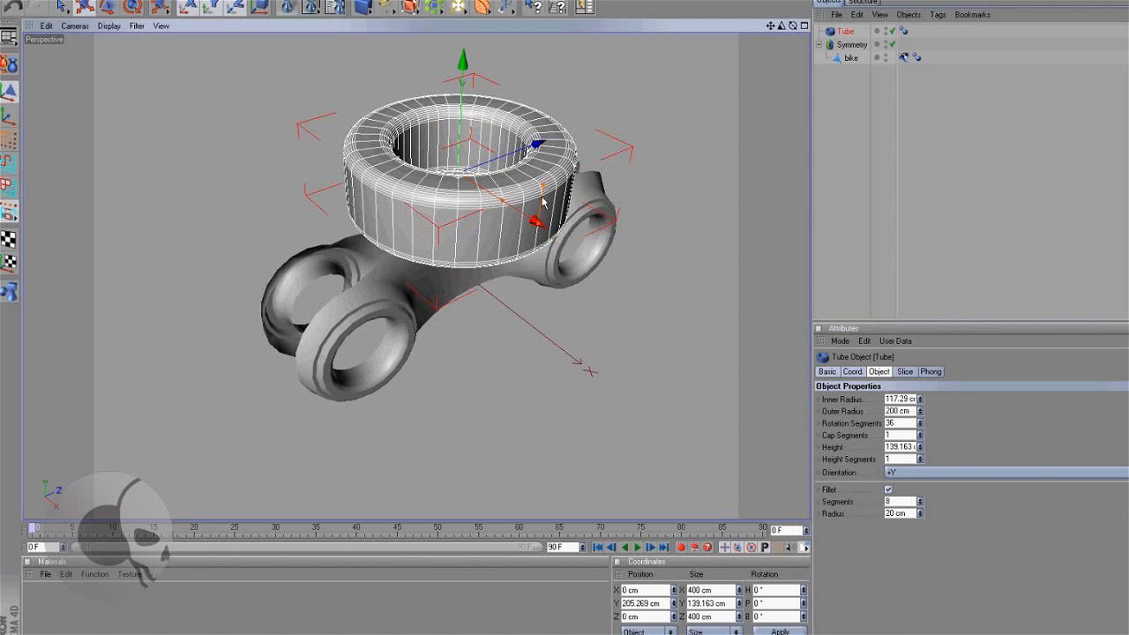
drag(793, 26, 639, 231)
drag(510, 234, 581, 270)
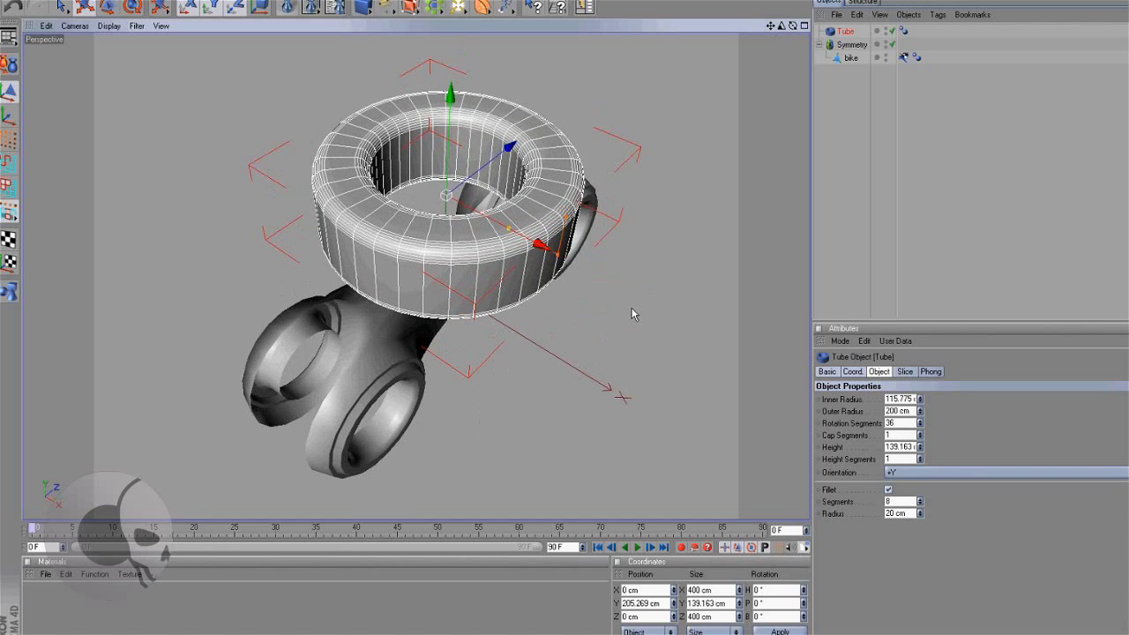
- Set the tube's fillet to 8 segments with a 24 cm radius
click(920, 500)
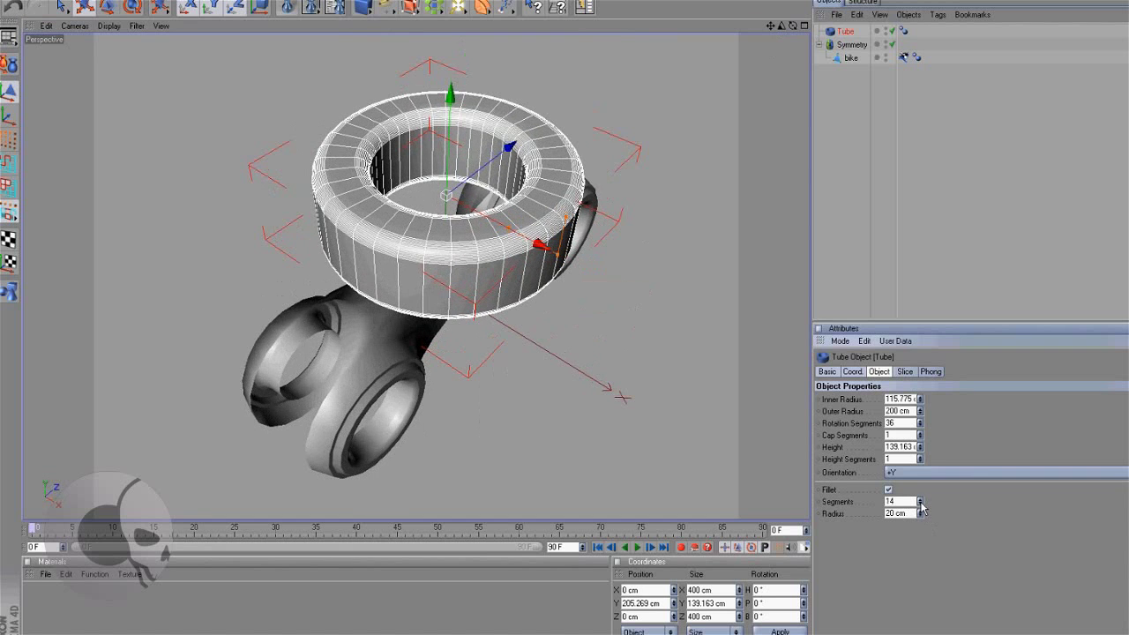
click(919, 516)
drag(918, 515, 920, 521)
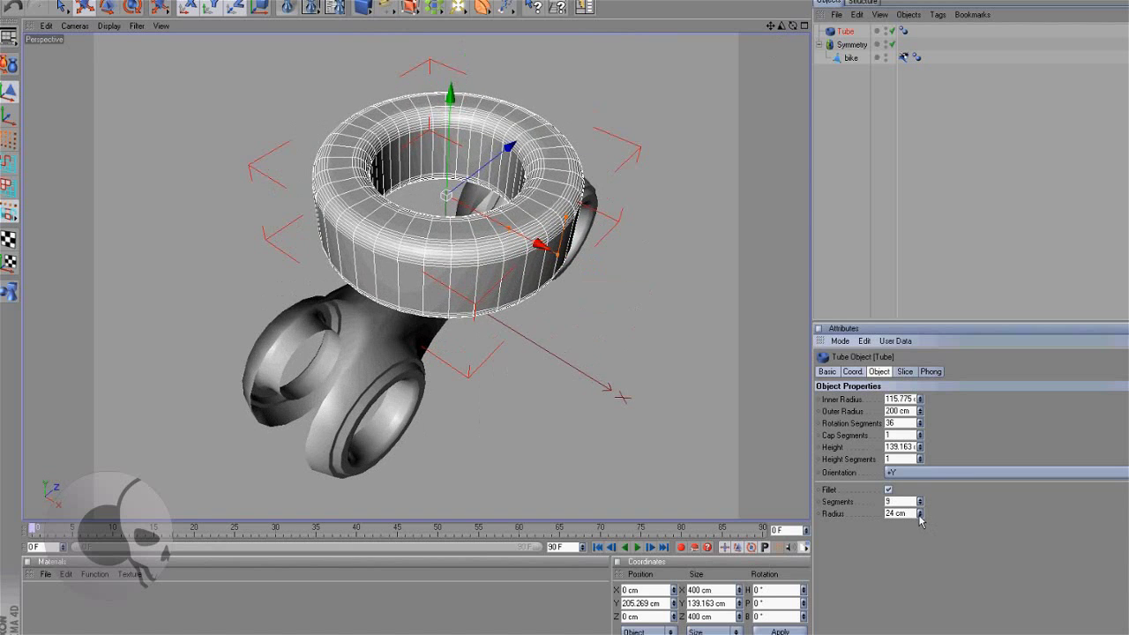
click(920, 504)
click(920, 504)
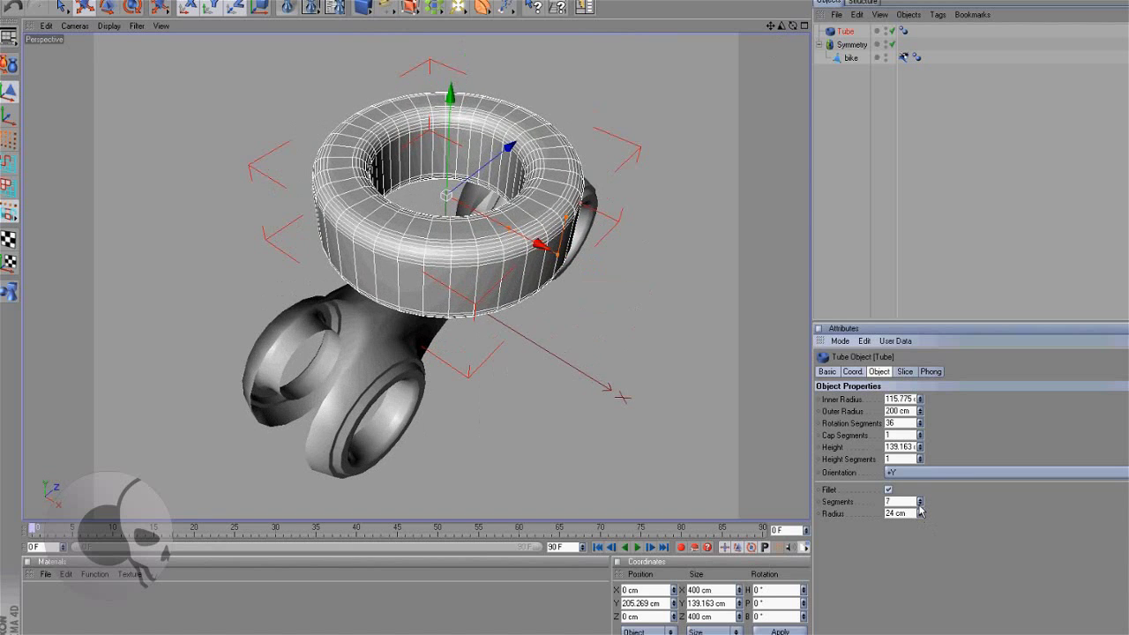
click(749, 402)
click(545, 219)
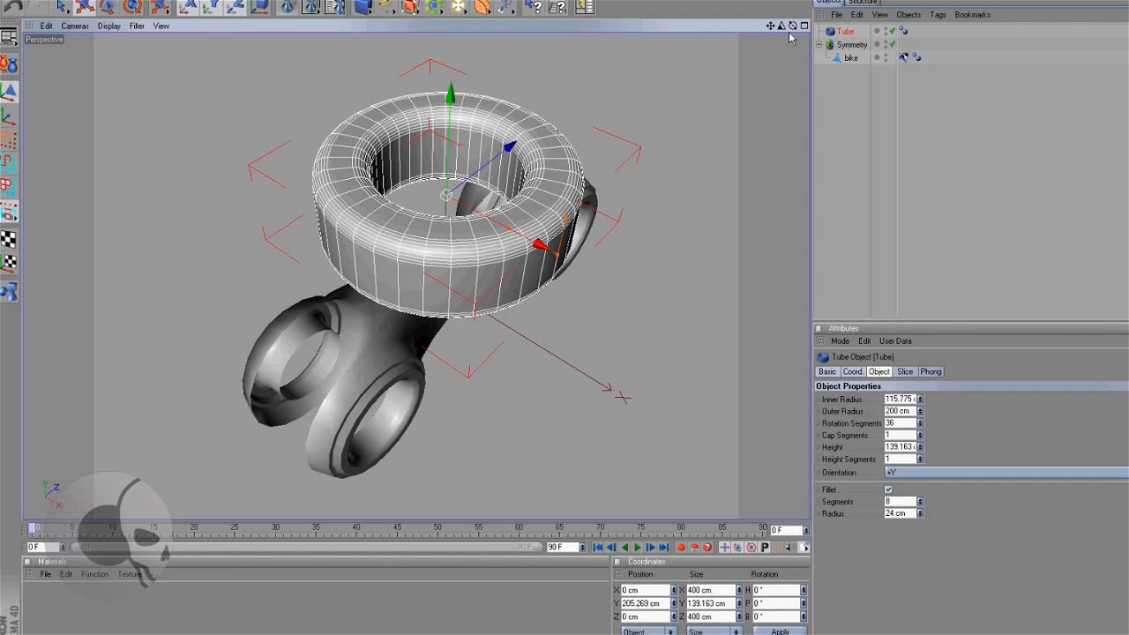
- Increase the tube's height segments to 10
drag(792, 27, 632, 305)
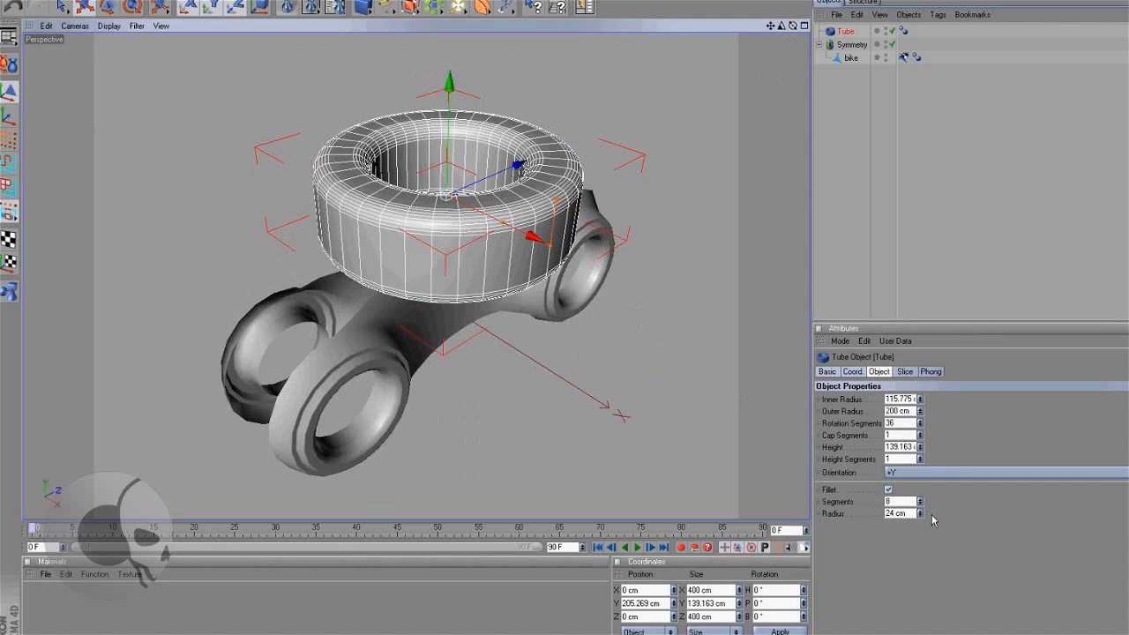
click(920, 456)
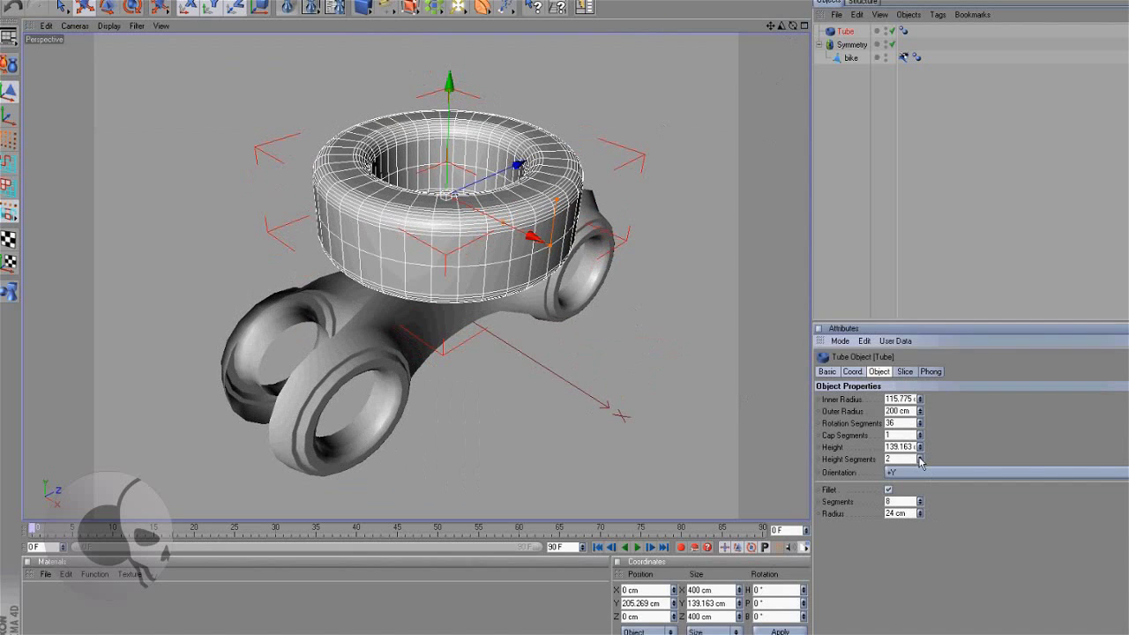
click(918, 458)
click(918, 457)
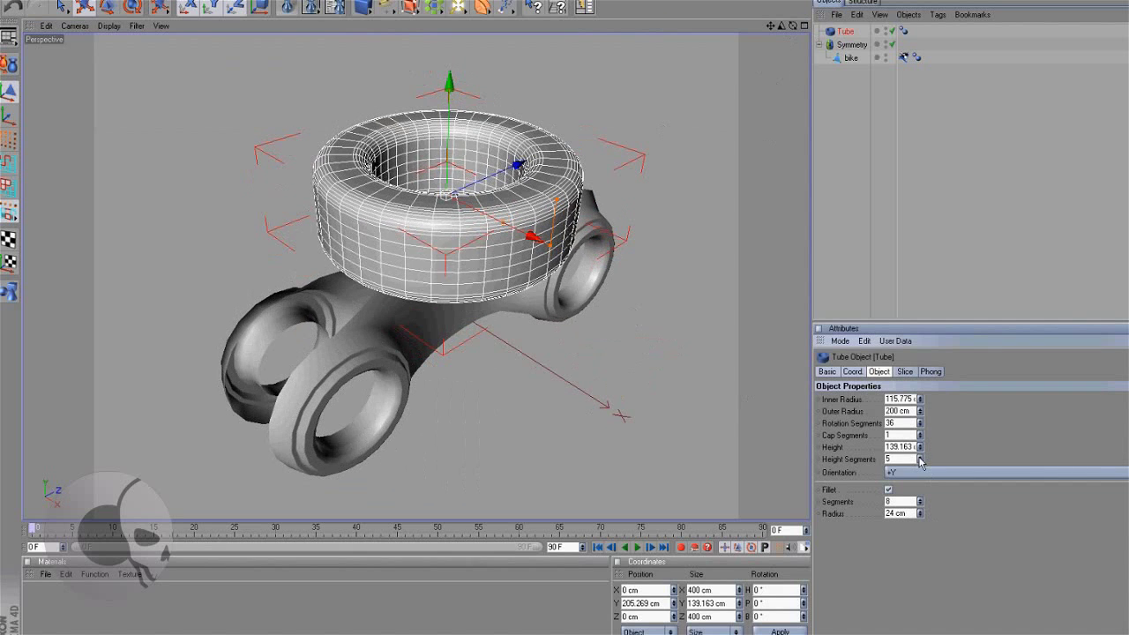
click(919, 457)
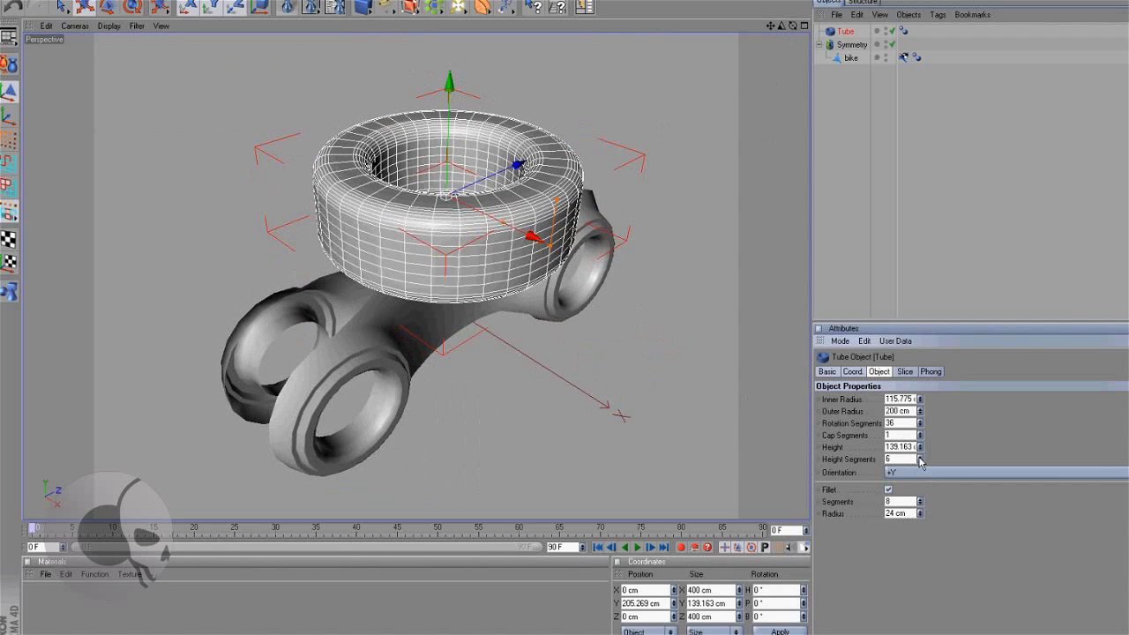
click(919, 458)
click(919, 457)
click(919, 457)
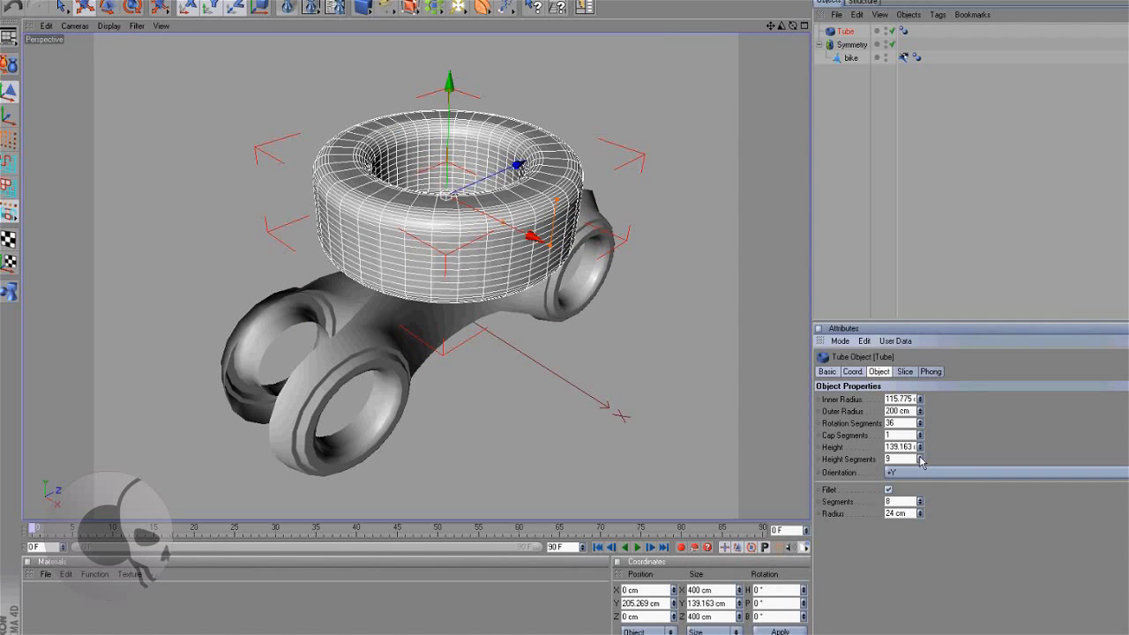
click(919, 457)
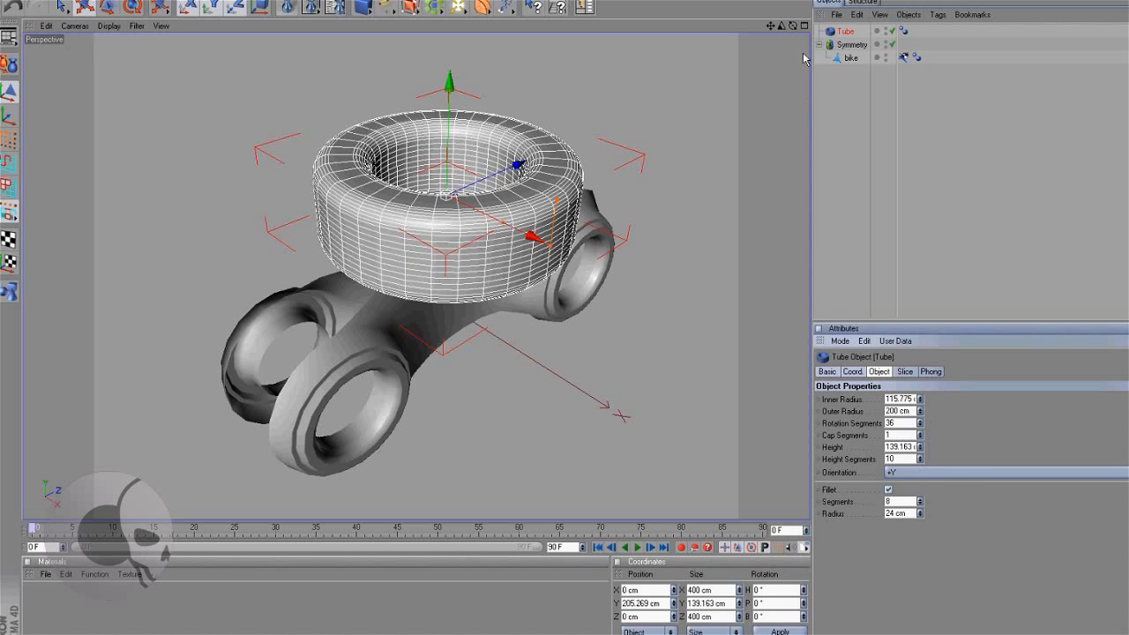
- Rotate the tube 90° in bank so it stands upright like a wheel
drag(792, 27, 792, 51)
alt+drag(631, 308, 633, 306)
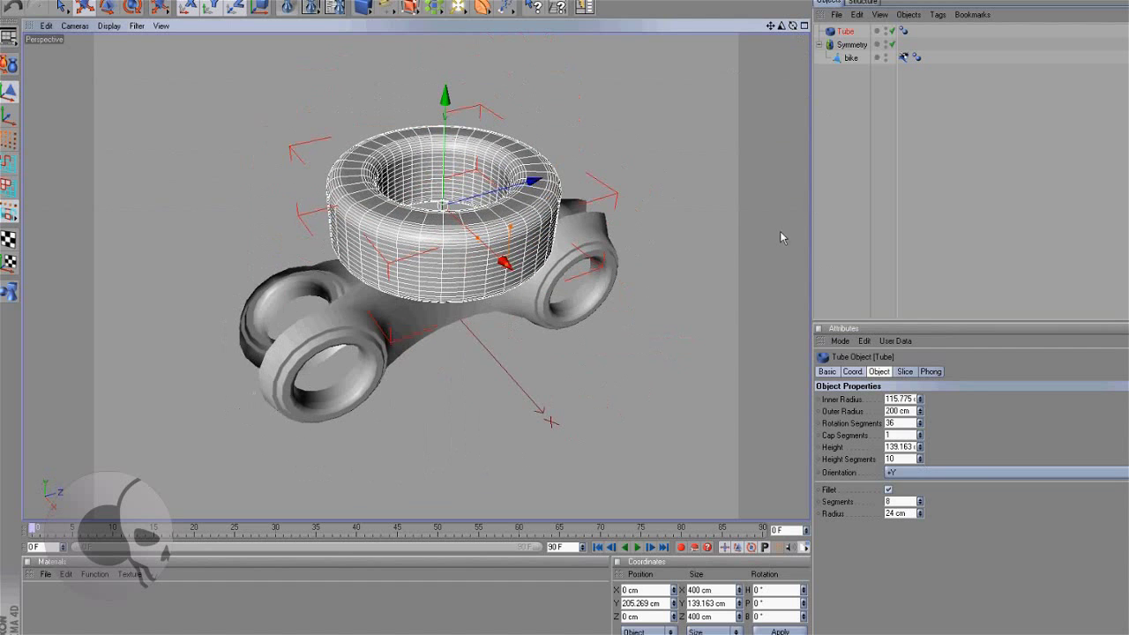
click(134, 8)
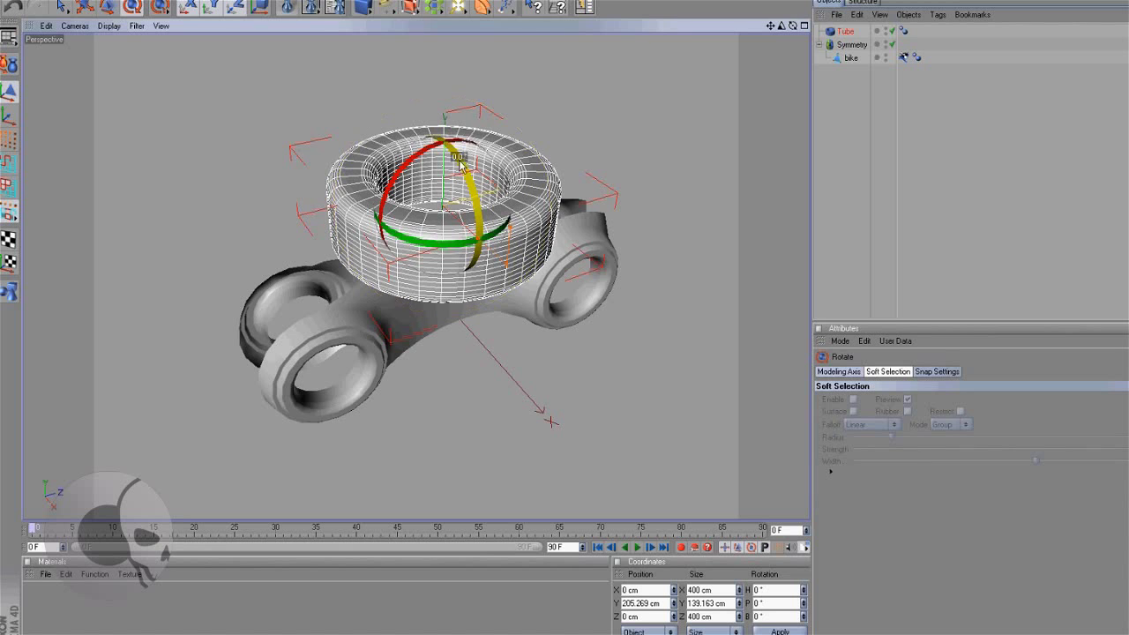
drag(458, 163, 467, 245)
- Move the tube along Z and down between the left ring pair, to about Y -33 cm and Z -261 cm
click(83, 10)
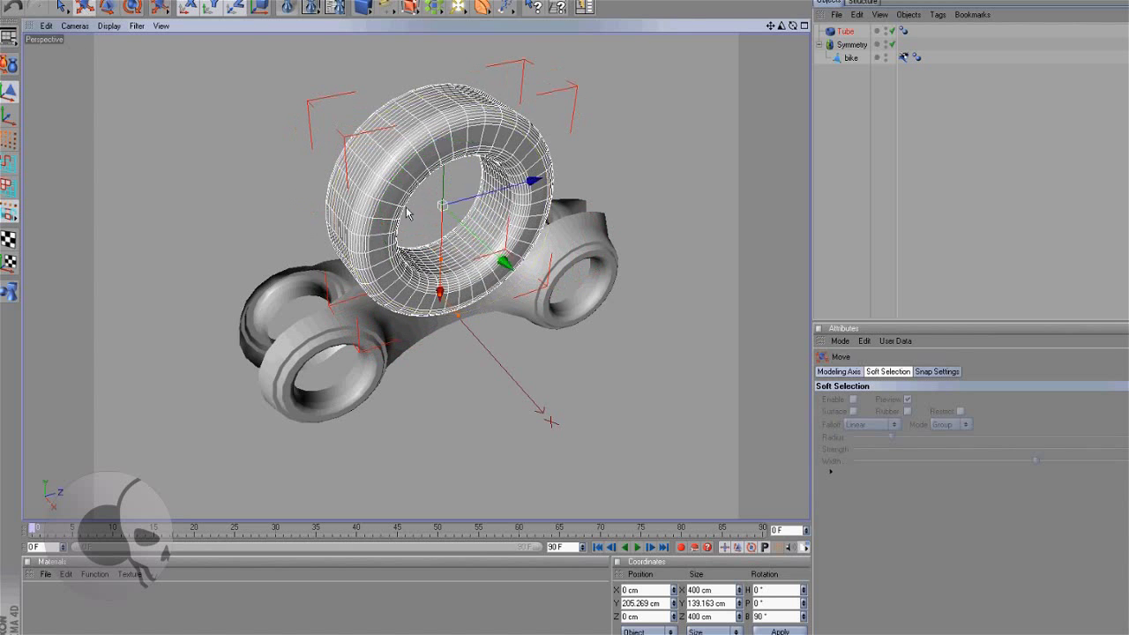
drag(408, 211, 292, 256)
key(ctrl+z)
drag(507, 187, 379, 224)
drag(312, 327, 324, 427)
- Scale the tube down uniformly to about 305 cm in diameter and 106 cm in width
drag(770, 26, 632, 308)
scroll(656, 144, up, 1)
click(108, 8)
scroll(738, 91, up, 1)
drag(741, 88, 631, 314)
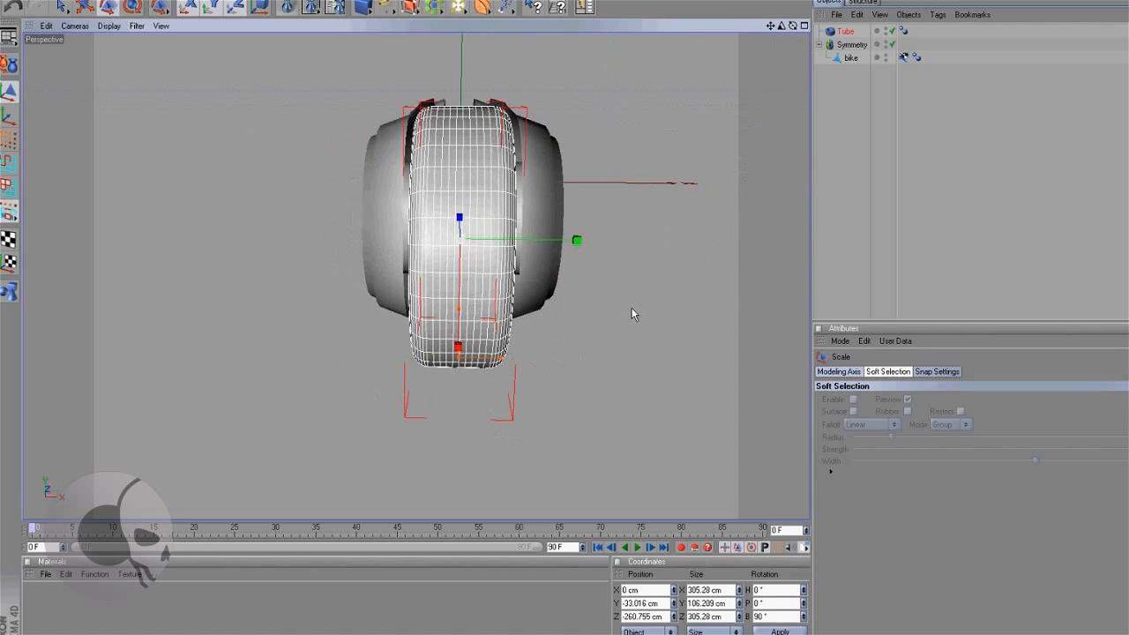
- Scale the tube down to about 234 cm in diameter and 82 cm in width, and raise it to about Y -8 cm, matching the left ring
alt+drag(794, 45, 693, 164)
middle_click(689, 205)
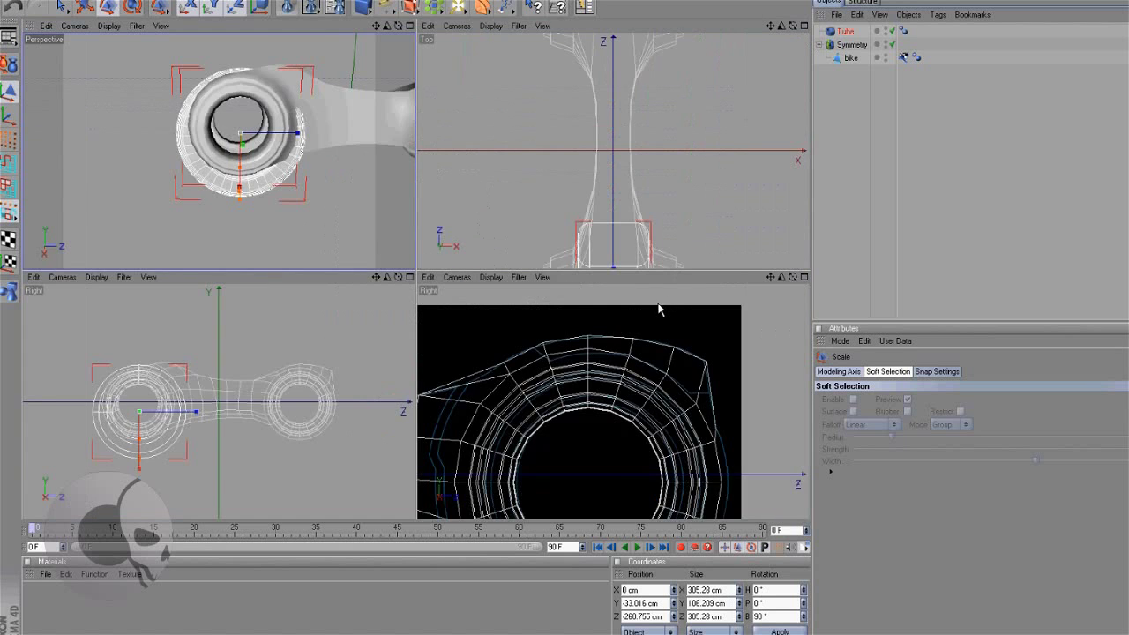
middle_click(658, 304)
drag(782, 27, 631, 309)
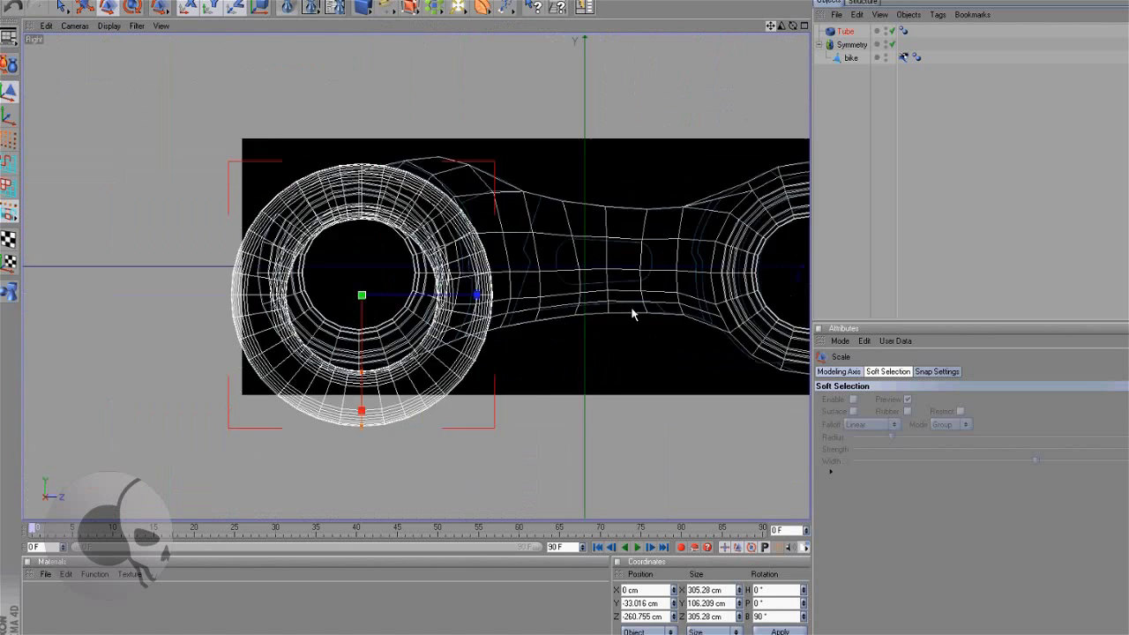
scroll(631, 312, up, 1)
drag(556, 221, 631, 311)
scroll(632, 311, up, 1)
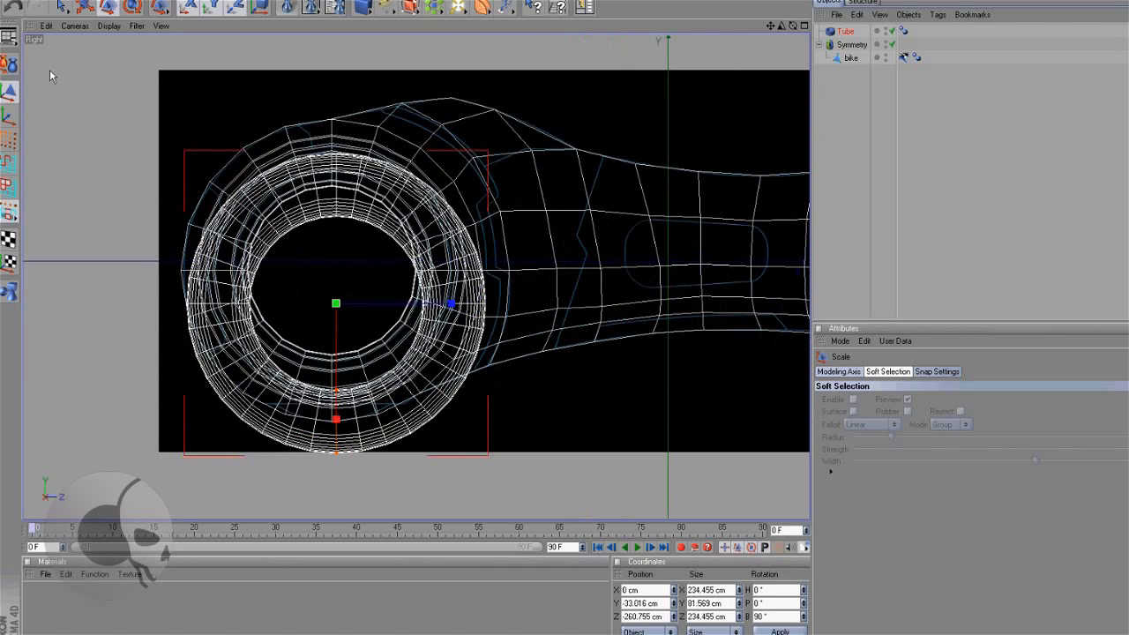
click(85, 7)
drag(335, 353, 632, 315)
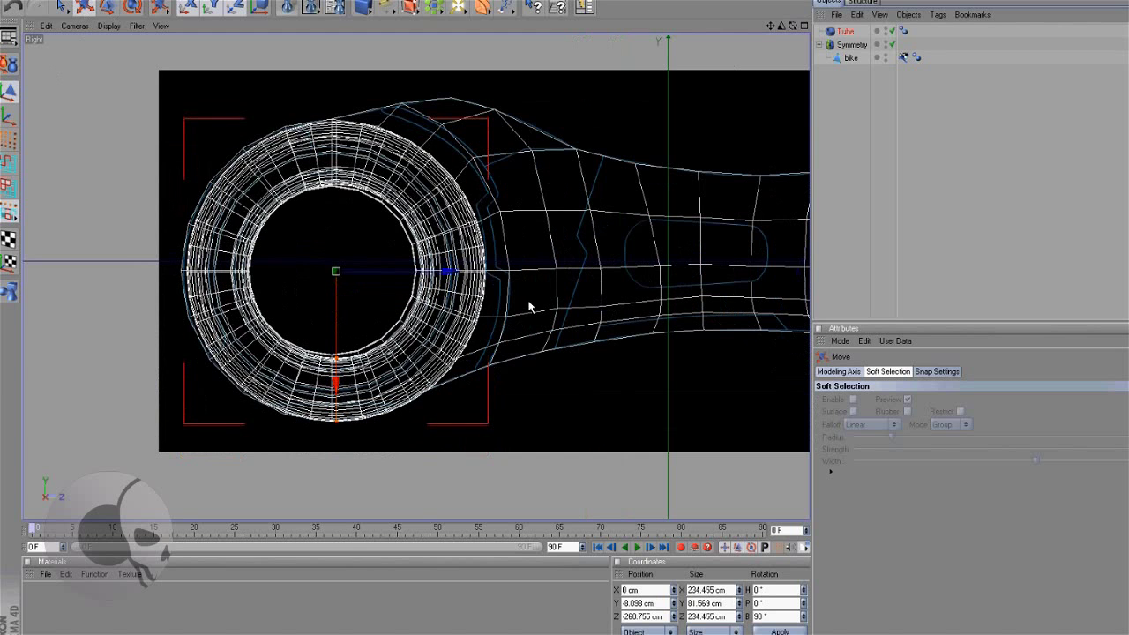
- Convert the tube into an editable polygon object and switch to polygon editing in the Perspective view
middle_click(529, 305)
middle_click(358, 239)
drag(794, 27, 634, 308)
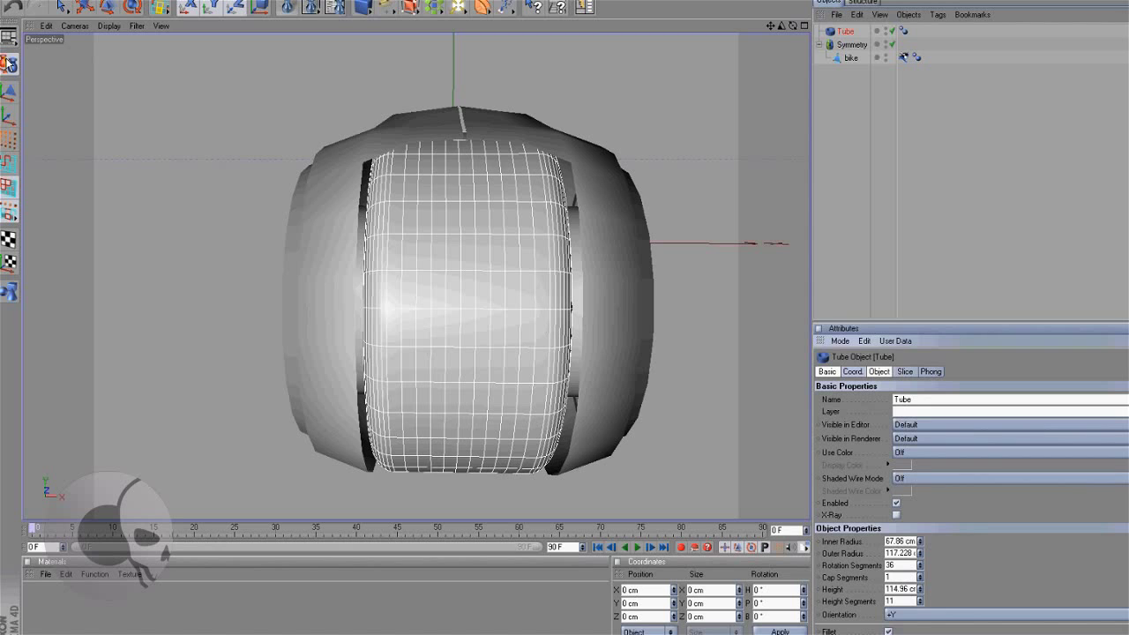
click(9, 63)
click(8, 186)
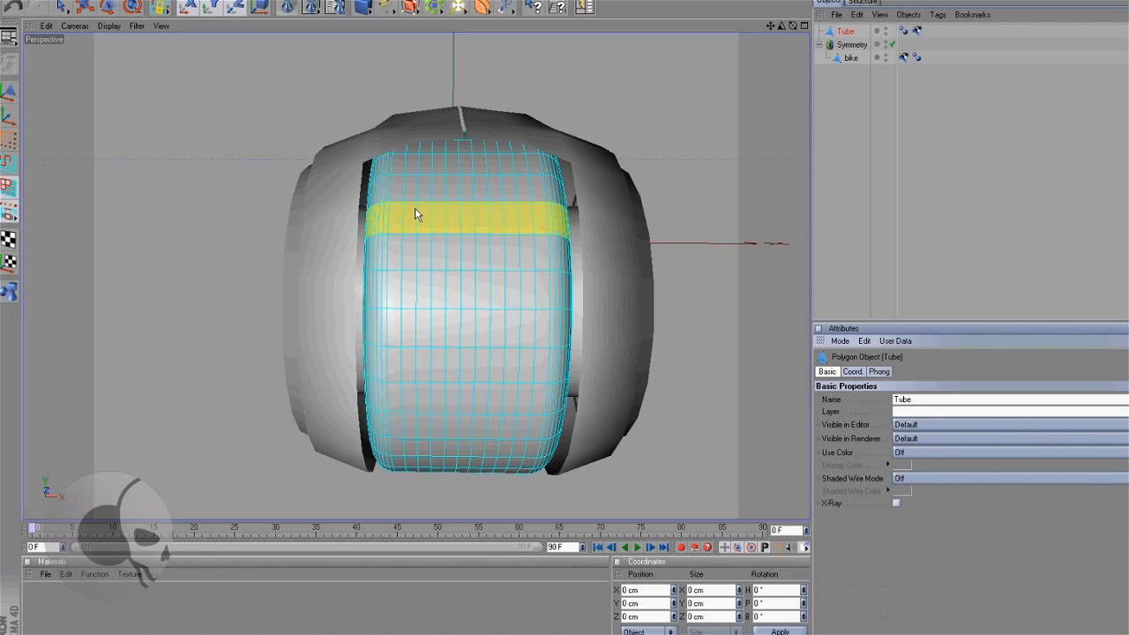
- Loop-select six alternating polygon bands around the tread of the wheel
click(396, 207)
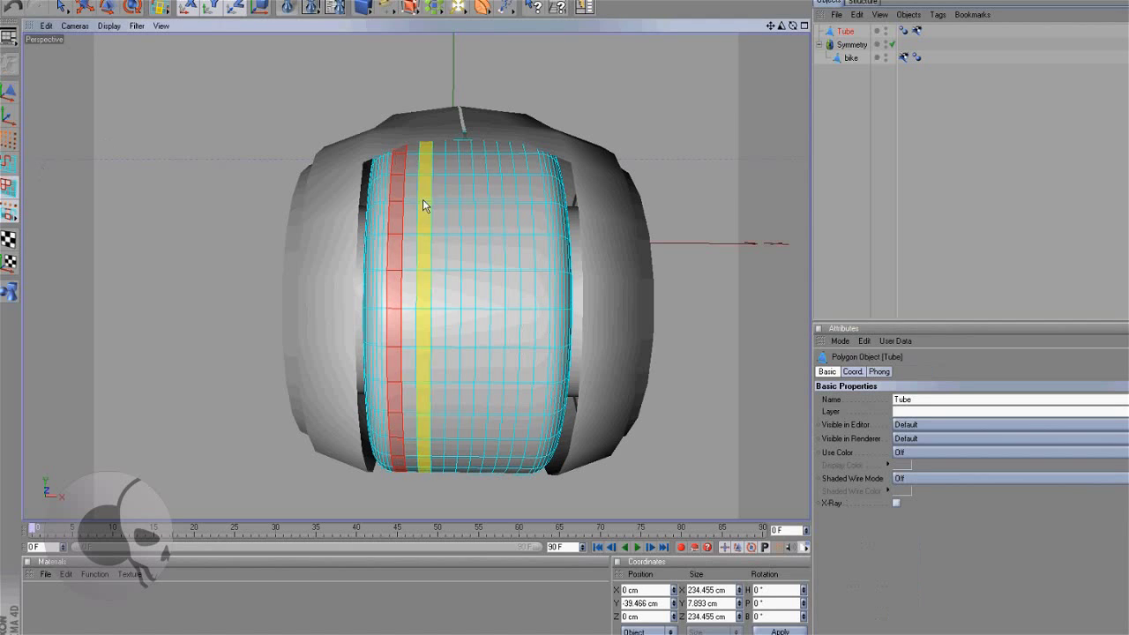
shift+click(424, 206)
shift+click(453, 206)
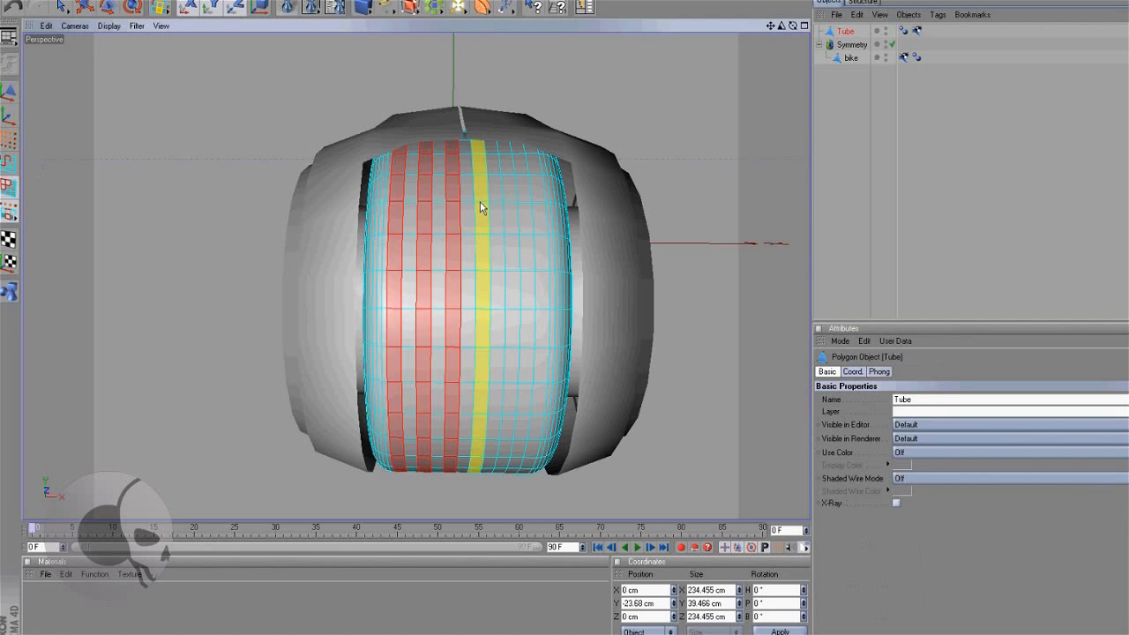
shift+click(479, 208)
shift+click(507, 206)
shift+click(537, 201)
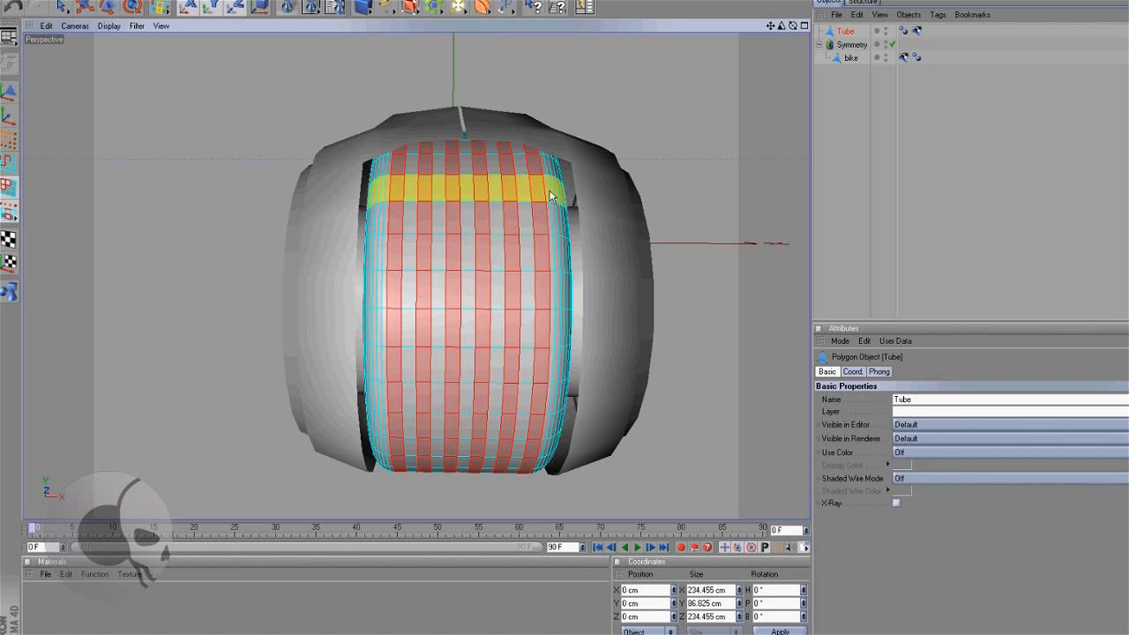
- Extrude the selected polygon bands inward with an offset of -2.6 cm to form the tire grooves
drag(794, 27, 671, 164)
right_click(671, 164)
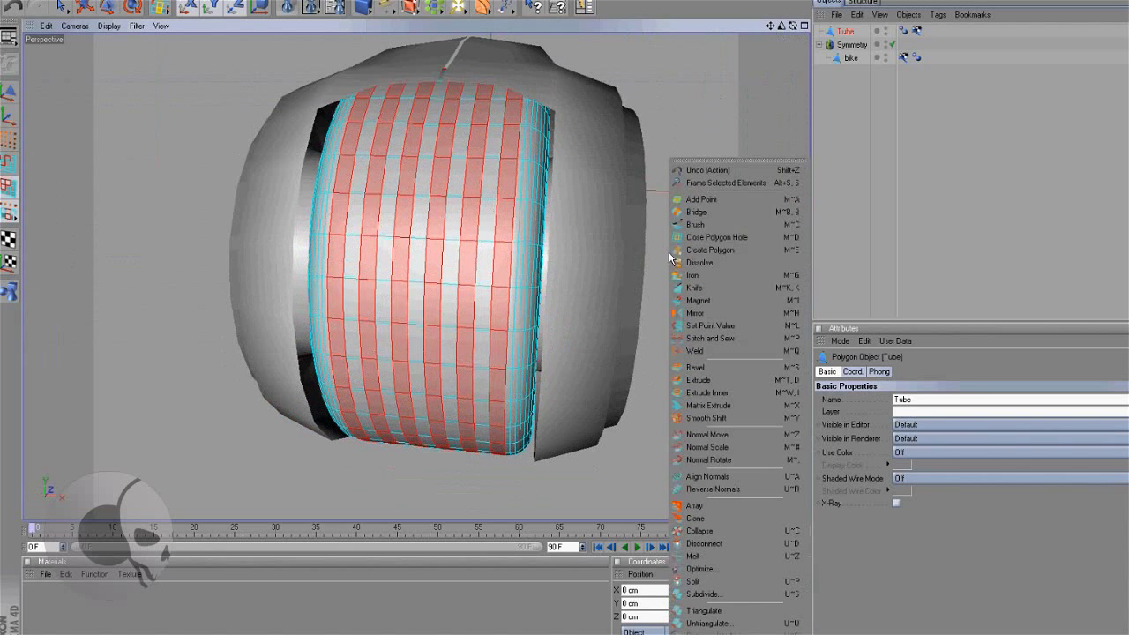
click(712, 380)
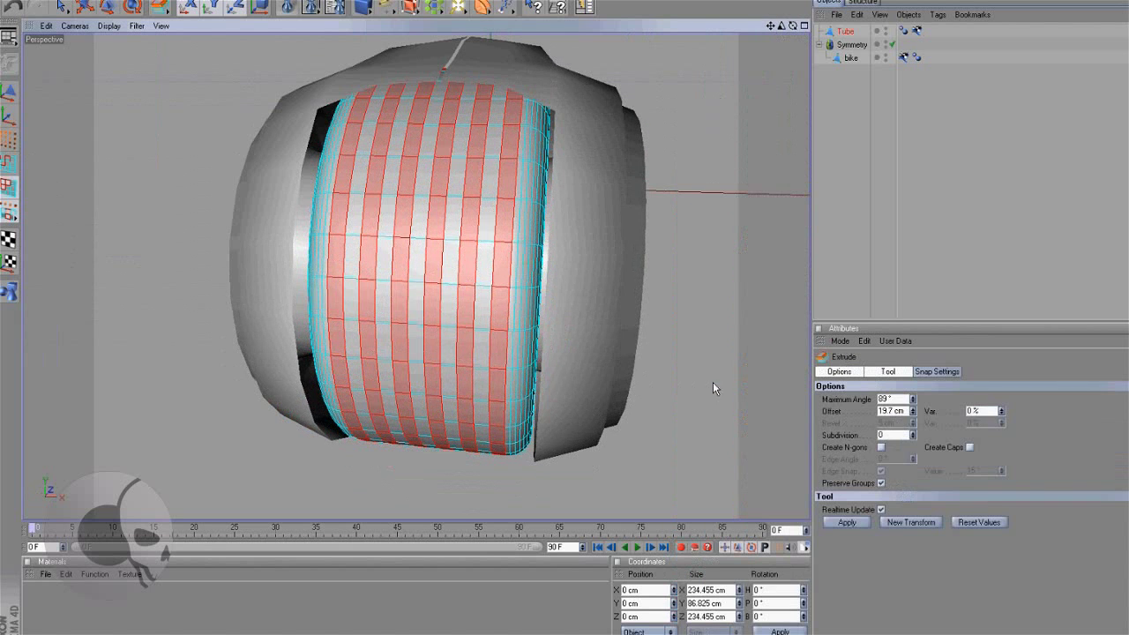
alt+drag(657, 331, 631, 310)
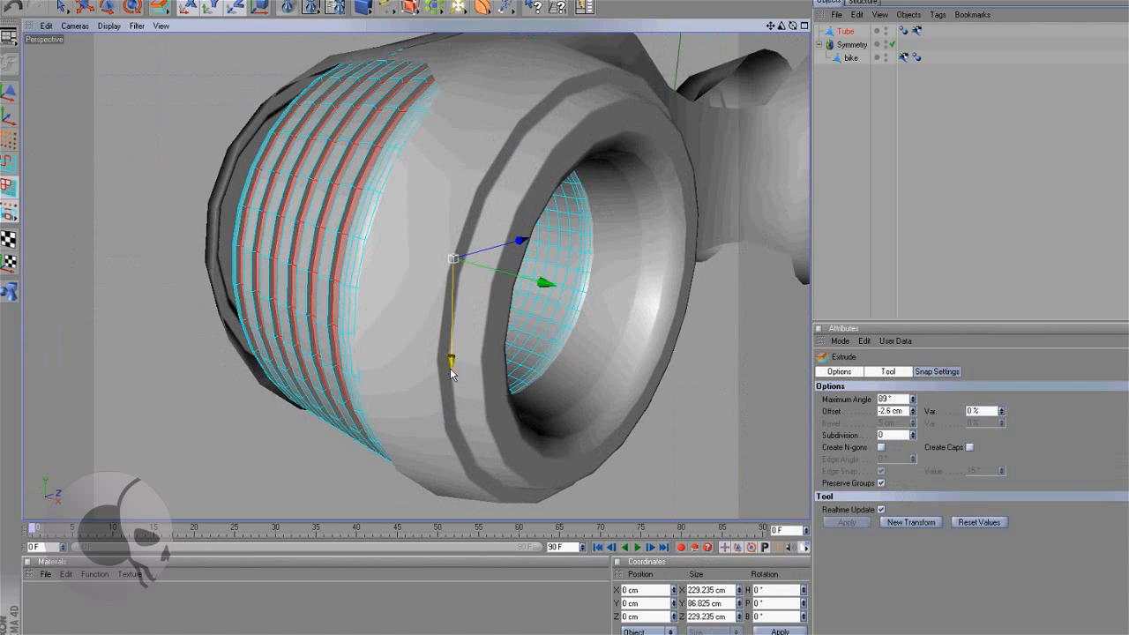
- Render the Perspective view from two angles to examine the grooved wheel inside the bike body
scroll(449, 367, down, 5)
click(286, 9)
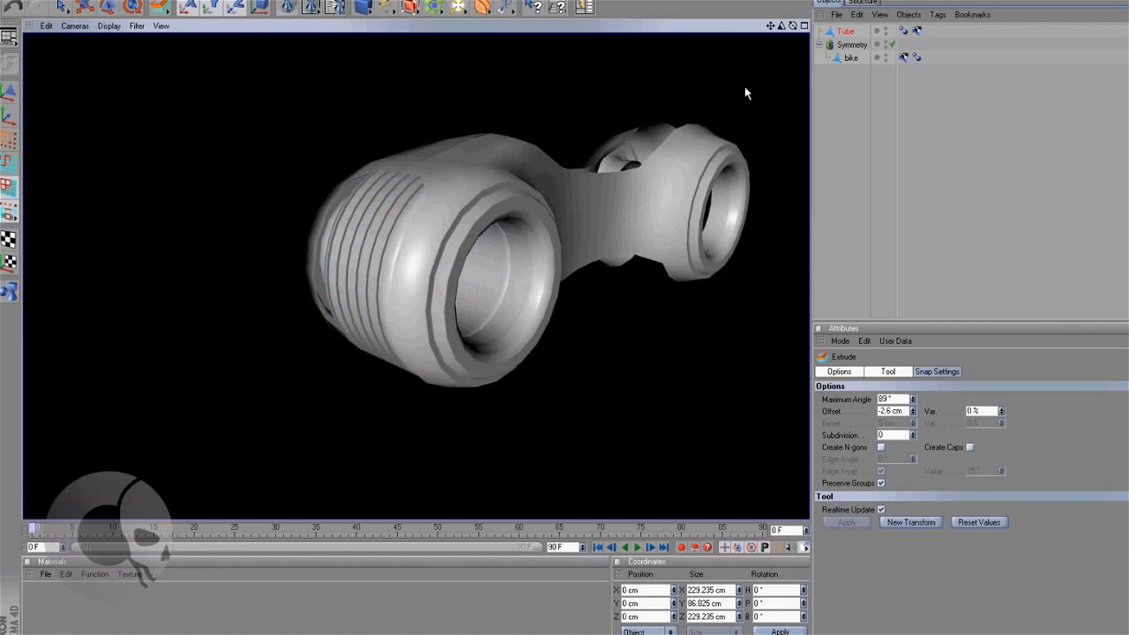
drag(770, 29, 702, 93)
scroll(703, 93, down, 2)
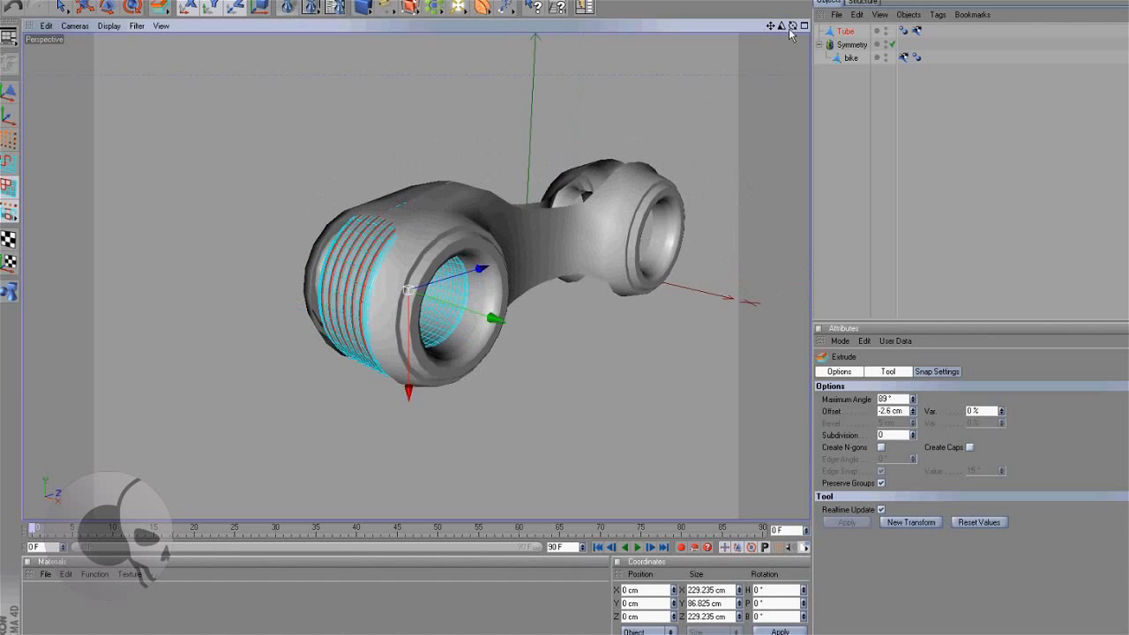
drag(792, 27, 642, 302)
scroll(642, 78, up, 1)
click(285, 10)
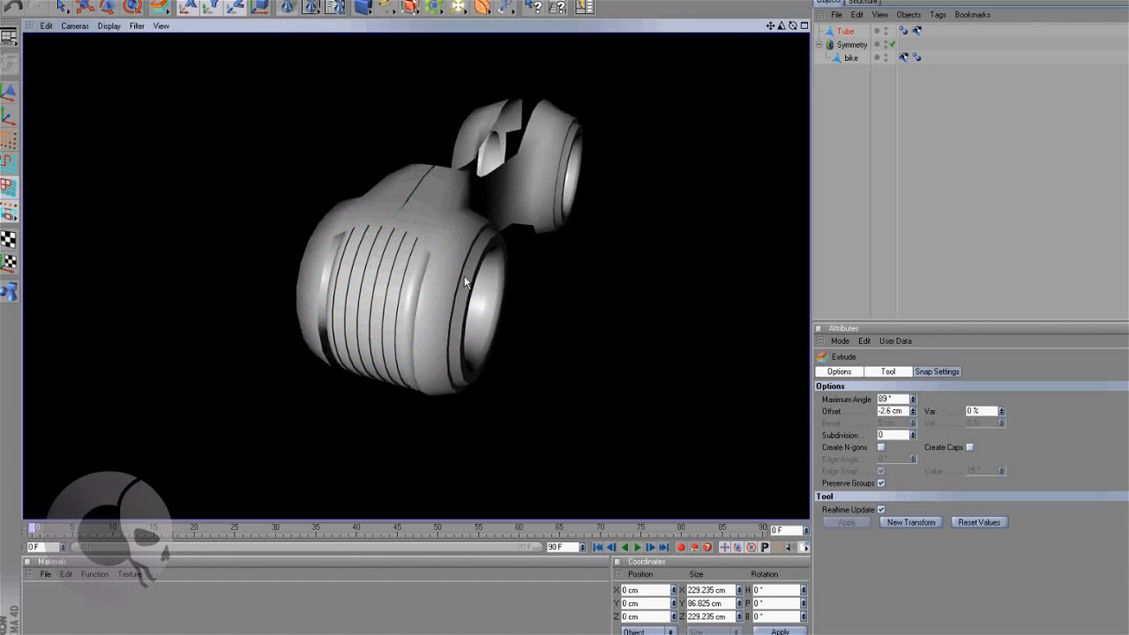
scroll(423, 406, up, 5)
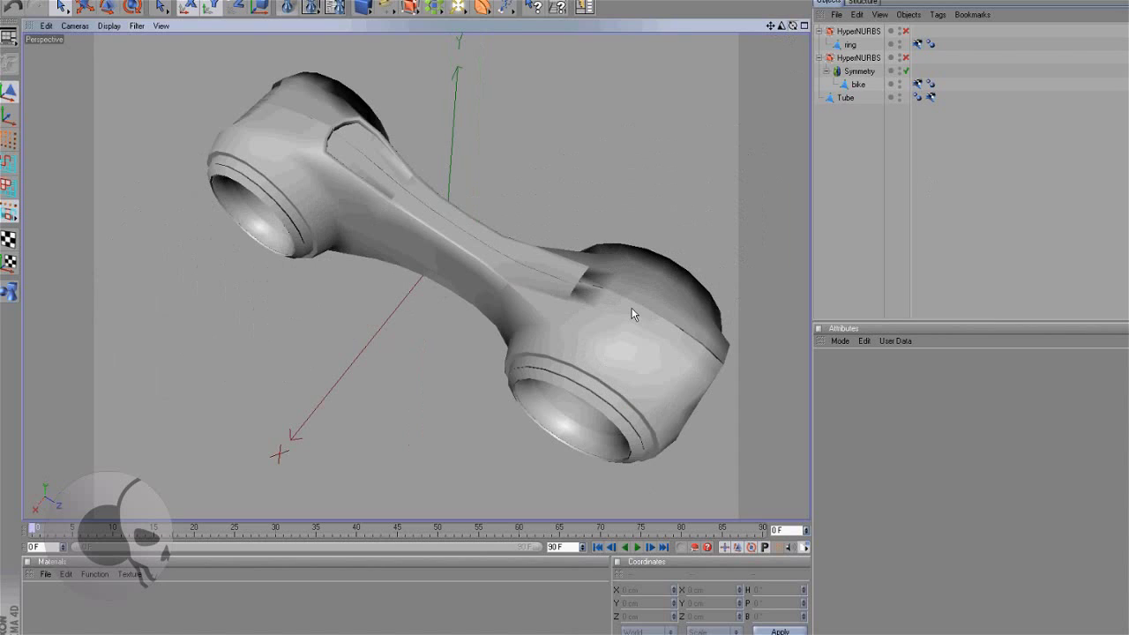
- Select the bike body and set it up for point editing in the Right view, over the blueprint's rounded side opening
mouse_move(631, 308)
alt+mouse_down()
mouse_move(621, 318)
mouse_move(631, 309)
alt+mouse_up()
middle_click(633, 312)
middle_click(665, 385)
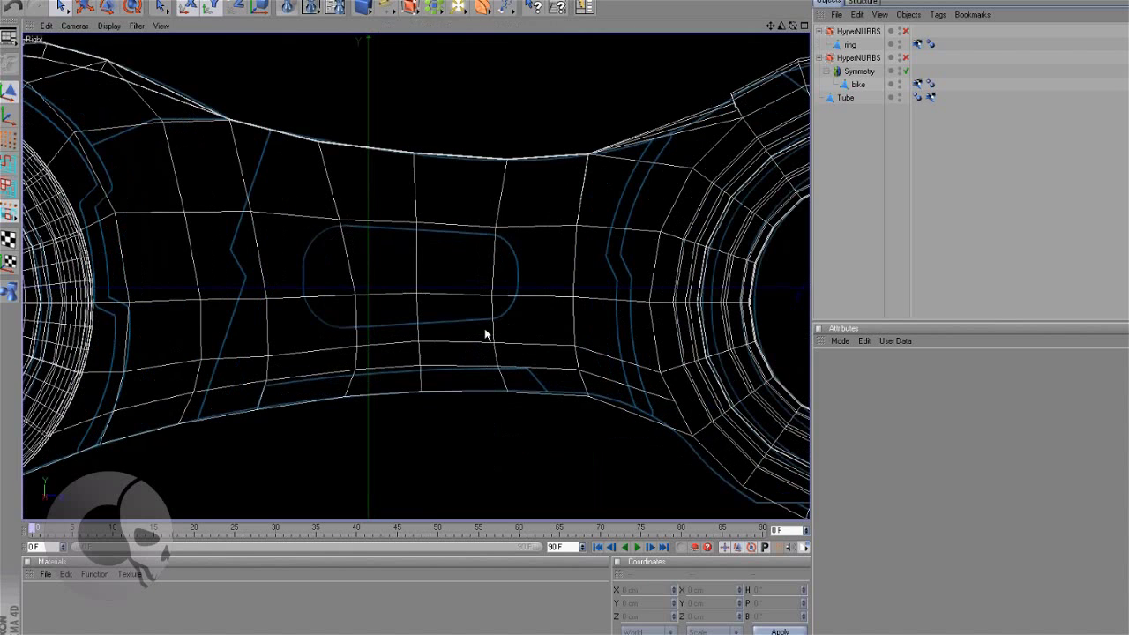
click(849, 45)
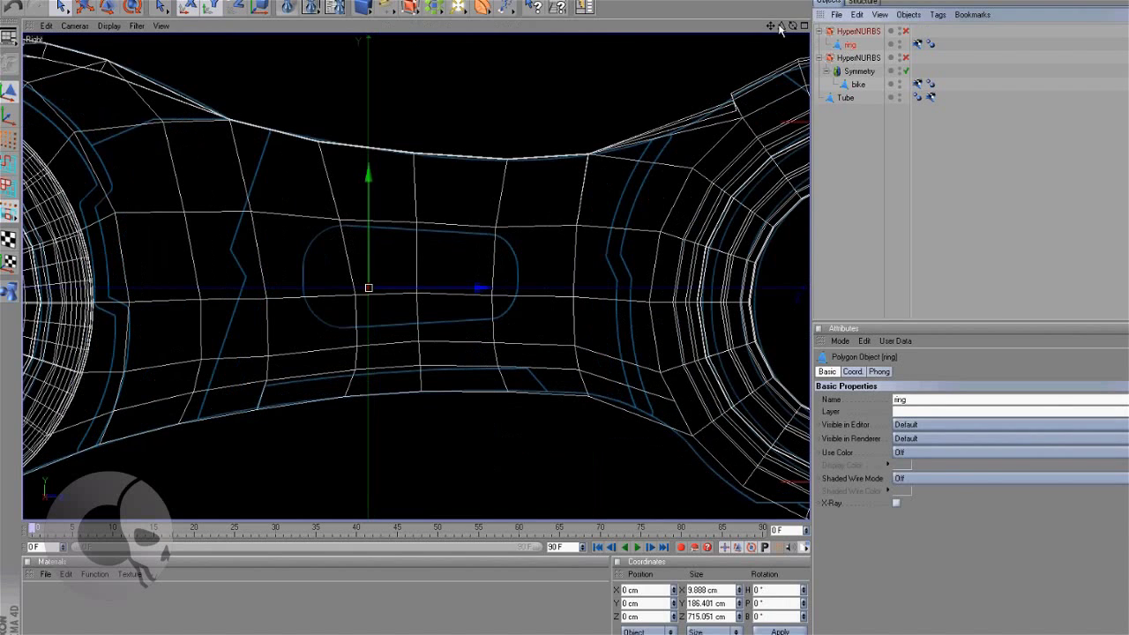
drag(779, 30, 799, 37)
click(857, 84)
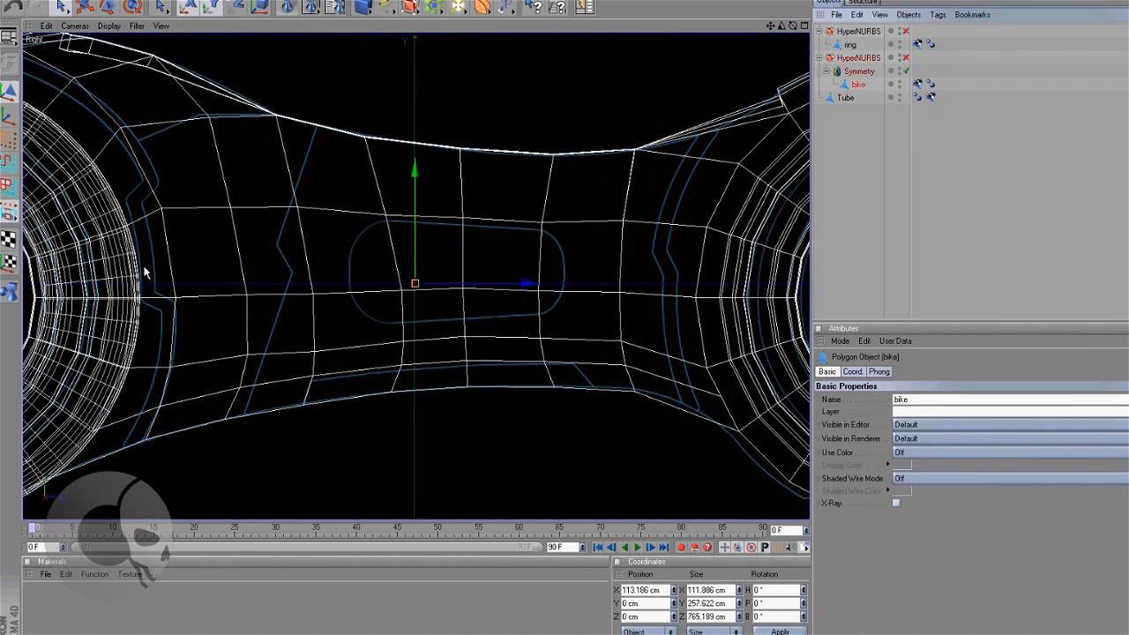
click(8, 190)
scroll(452, 306, up, 1)
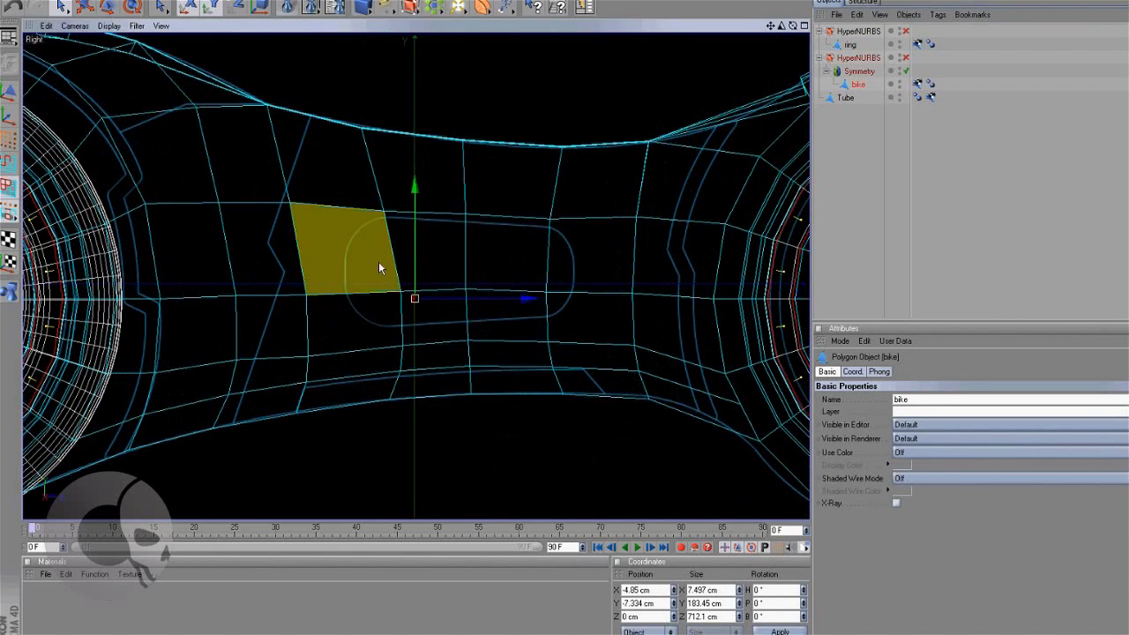
click(8, 140)
scroll(397, 309, up, 1)
- Shift the body's two middle-row points outward toward the ends of the rounded outline, to about Z -12 cm and Z 70 cm
click(395, 296)
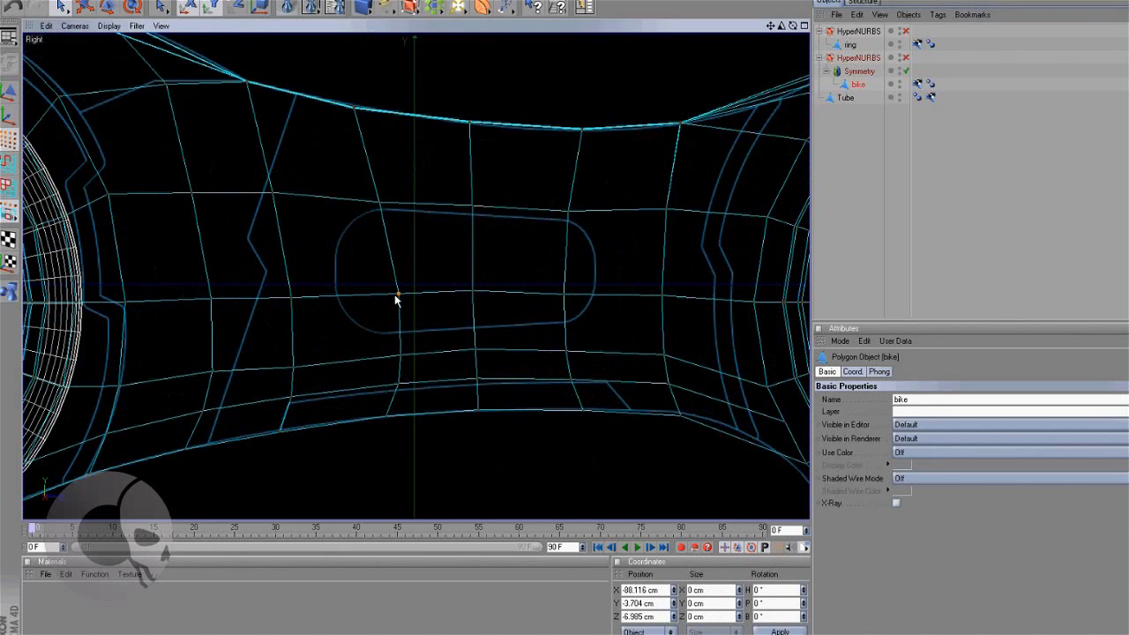
drag(518, 293, 507, 293)
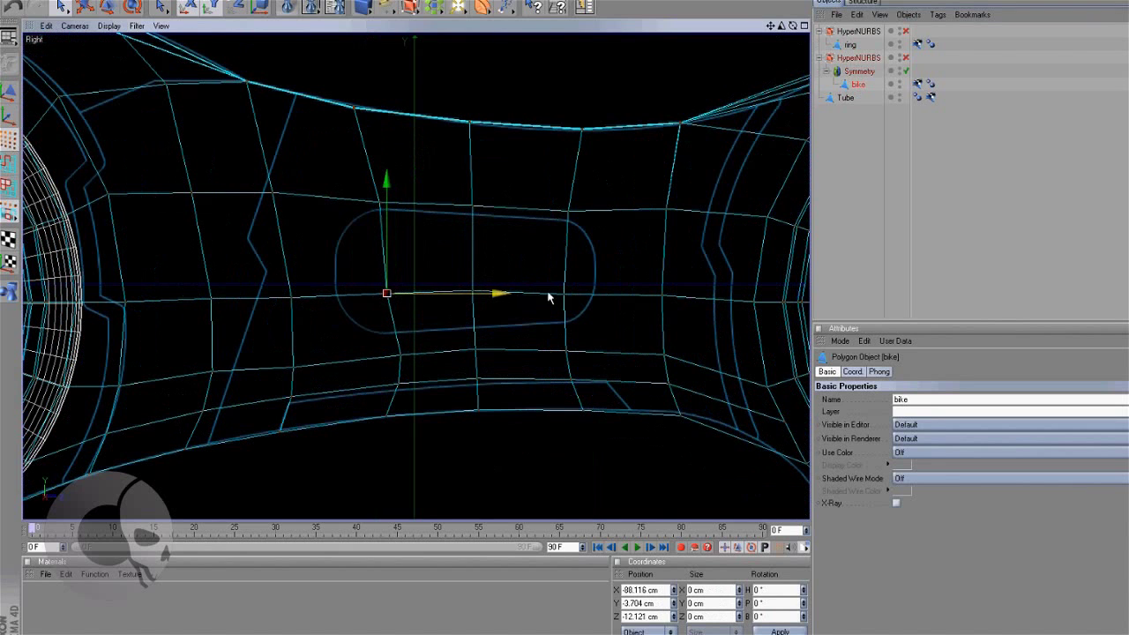
click(575, 297)
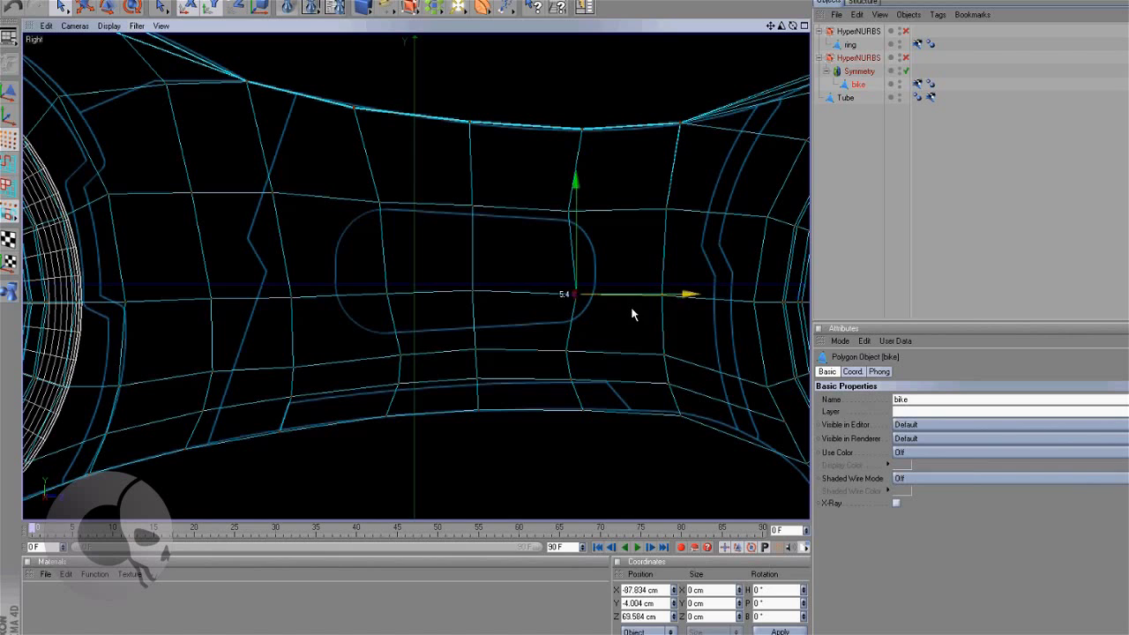
drag(630, 306, 629, 306)
- Align the three upper points with the rounded outline's upper edge and move the left middle point to the outline's left end
click(555, 204)
click(568, 212)
drag(568, 193, 568, 198)
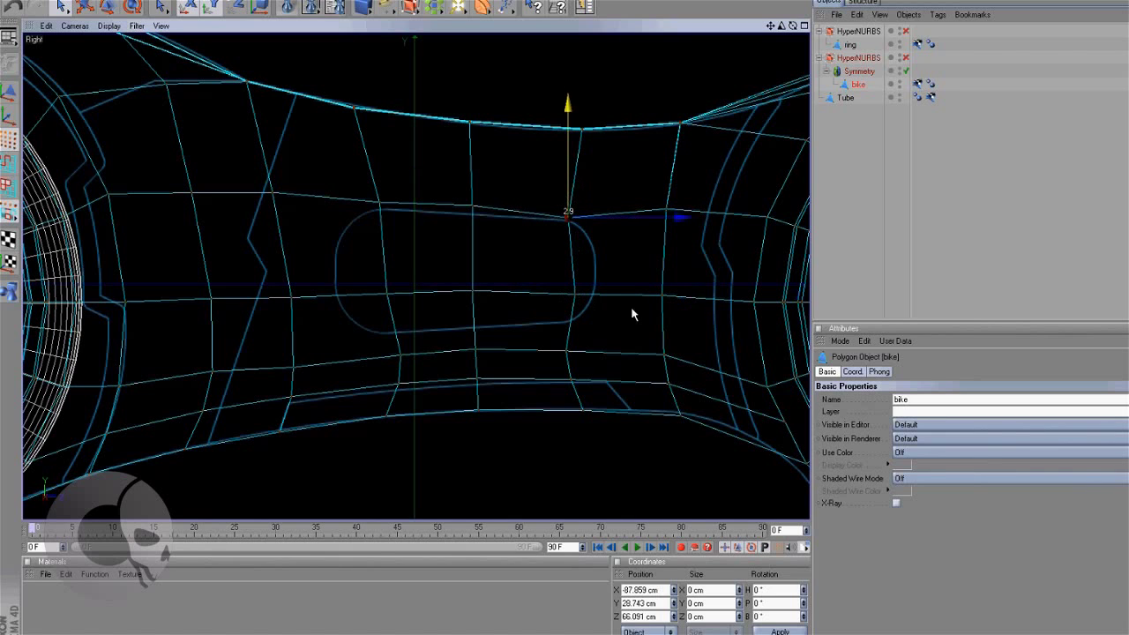
click(471, 212)
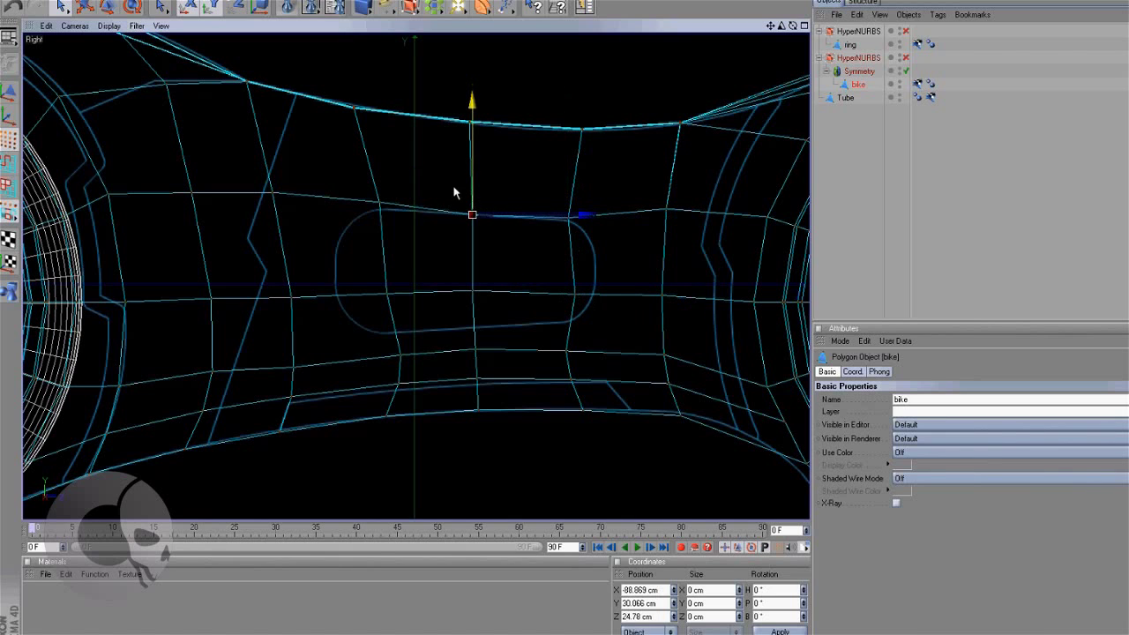
click(378, 205)
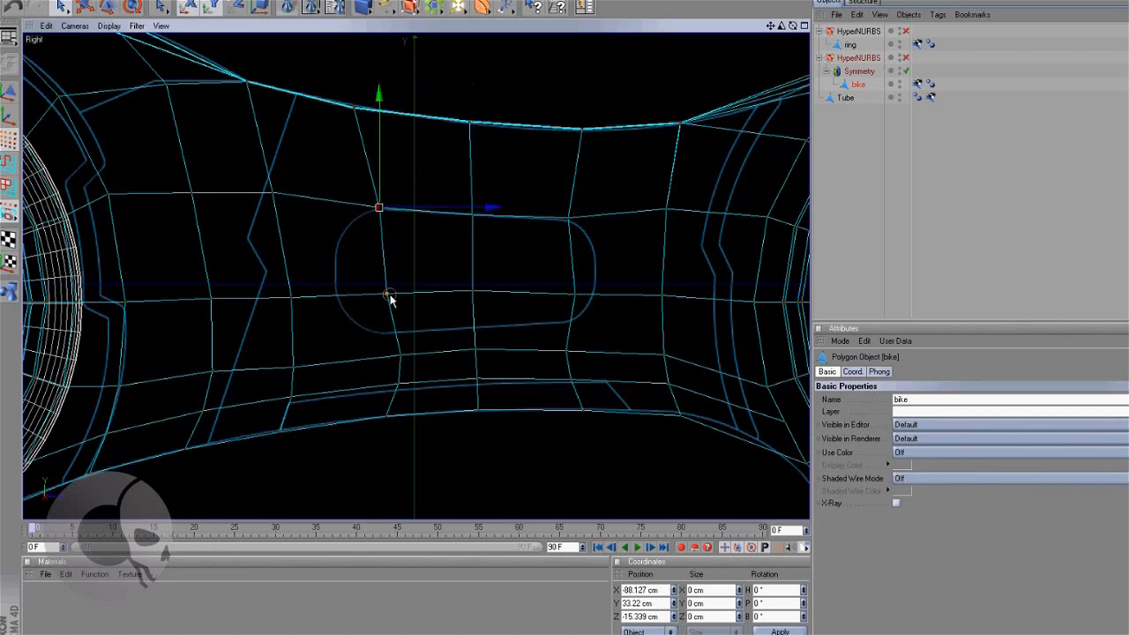
drag(386, 294, 337, 238)
- Raise the three lower points onto the lower edge of the blueprint's rounded outline
click(399, 354)
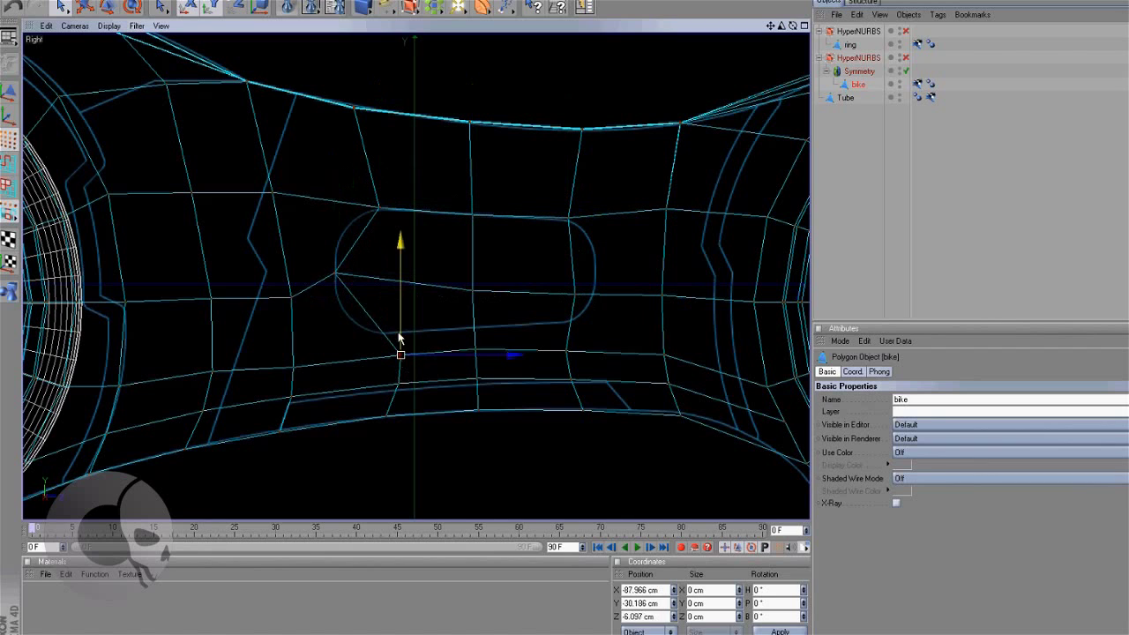
drag(400, 333, 400, 311)
click(475, 350)
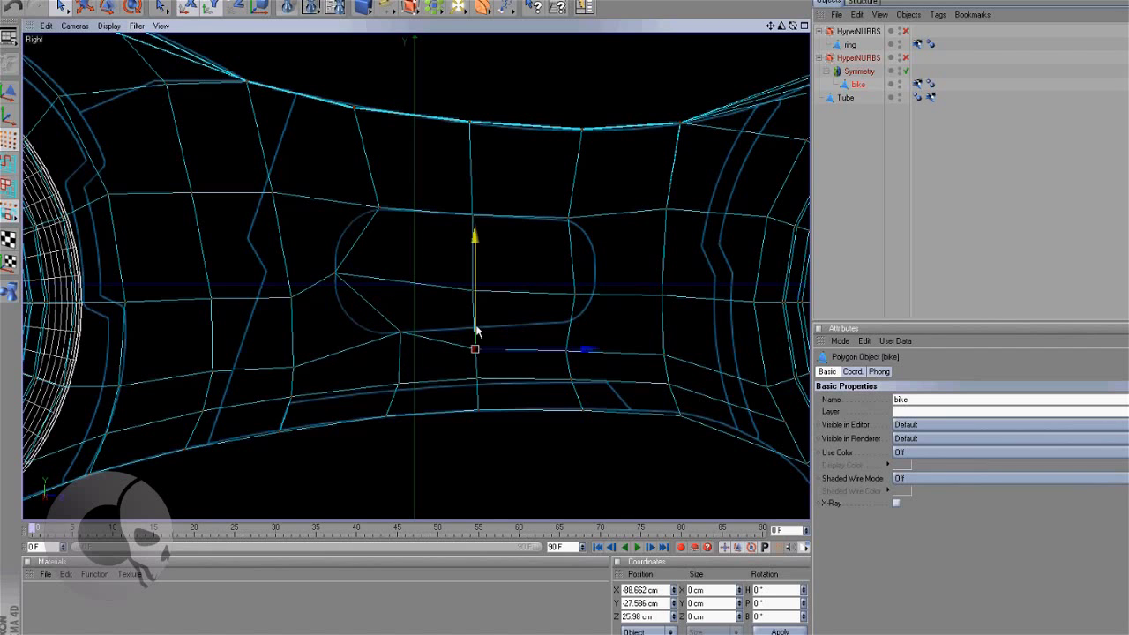
drag(475, 329, 475, 306)
click(565, 323)
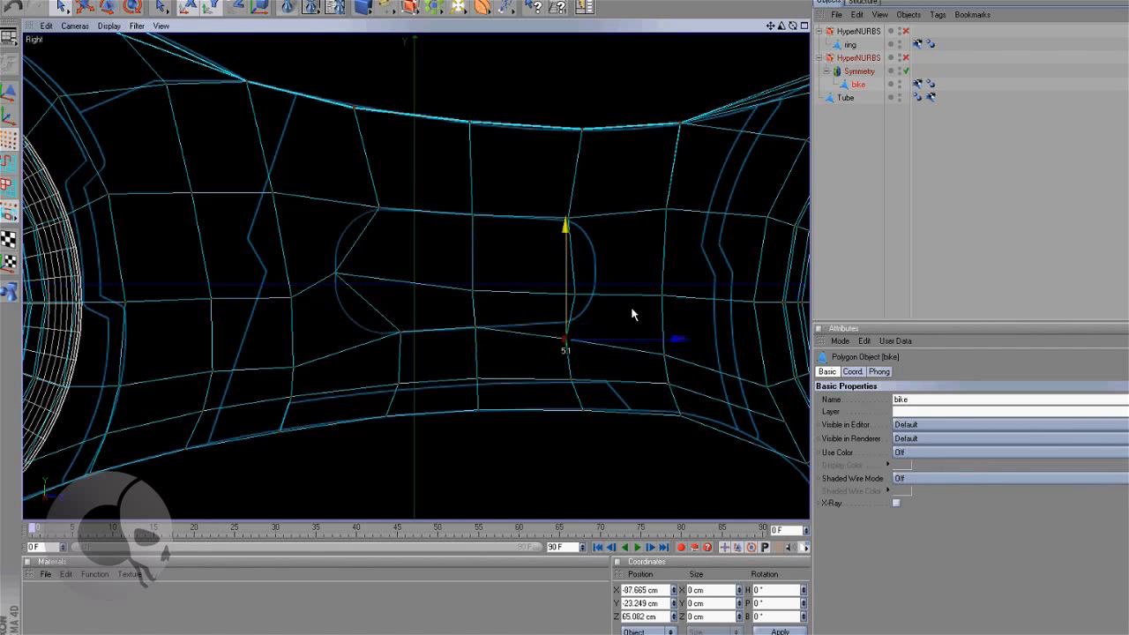
drag(567, 323, 633, 313)
- Move the right middle point to the outline's right end, then raise its right neighbour and the centre point to even out the middle row
drag(597, 272, 597, 254)
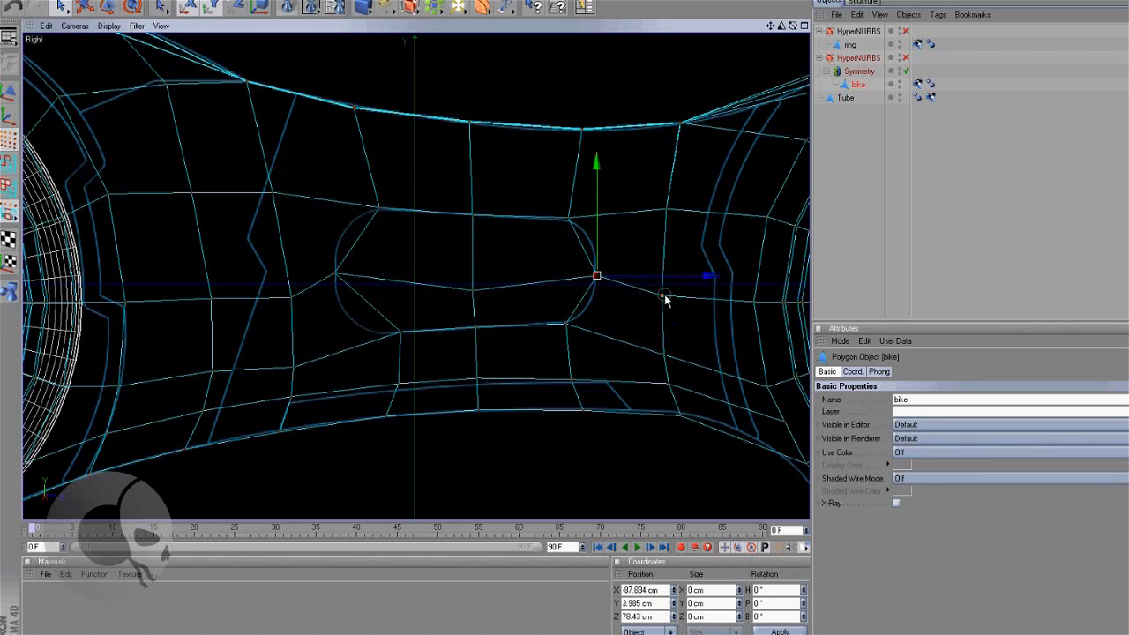
click(663, 295)
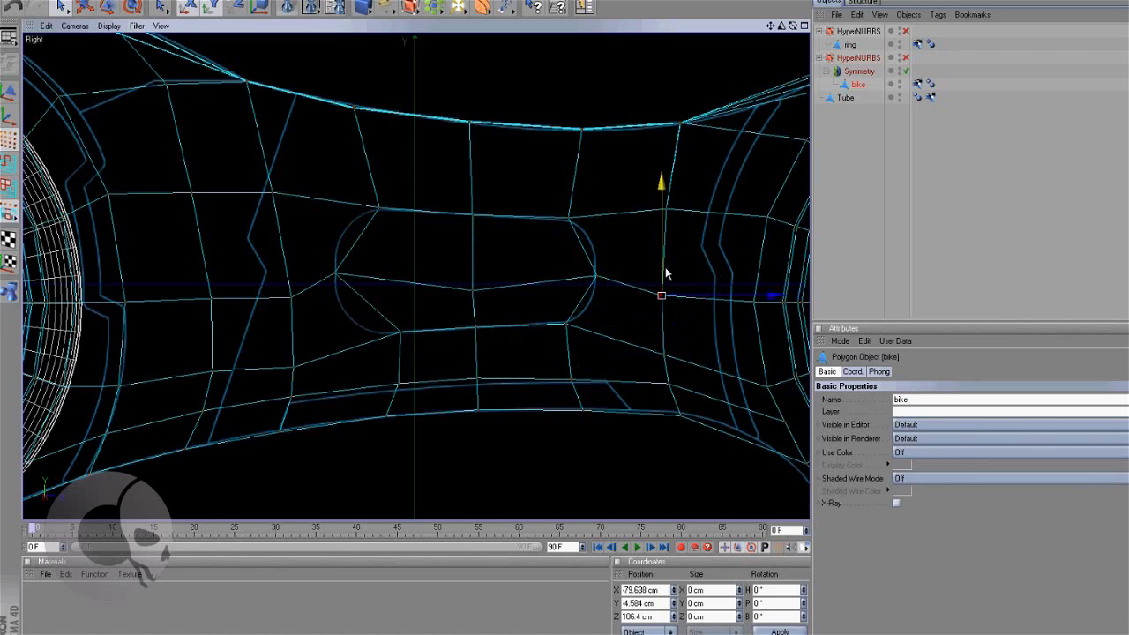
click(474, 291)
drag(472, 176, 472, 159)
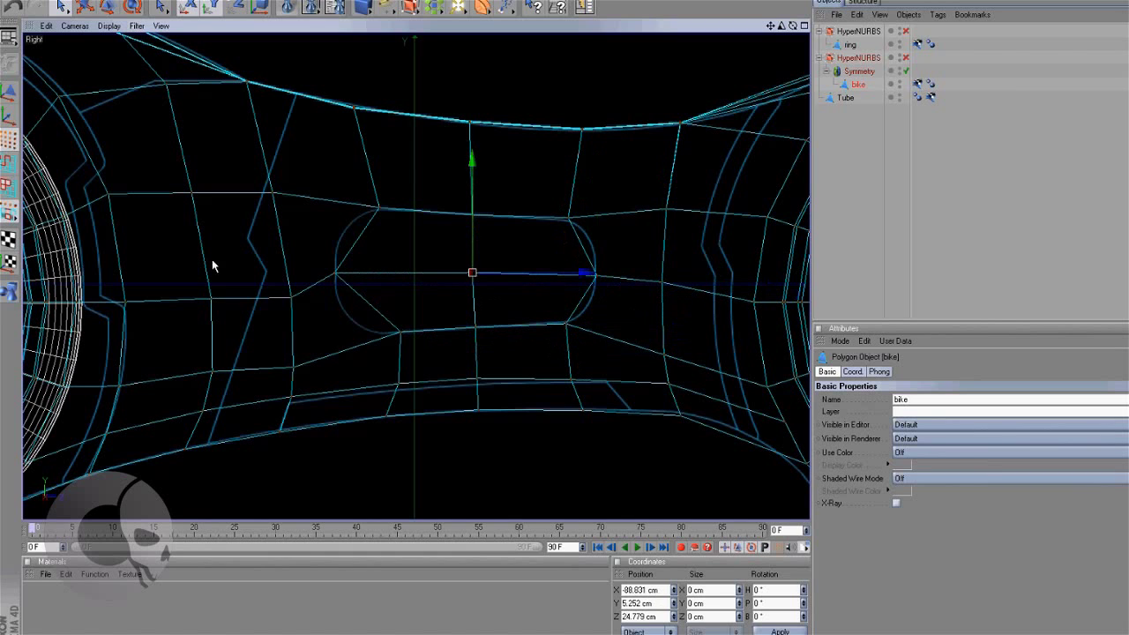
- Delete the four polygons inside the rounded outline to cut an opening in the body's side
click(11, 189)
mouse_move(443, 246)
mouse_down()
mouse_move(497, 264)
mouse_move(472, 259)
mouse_up()
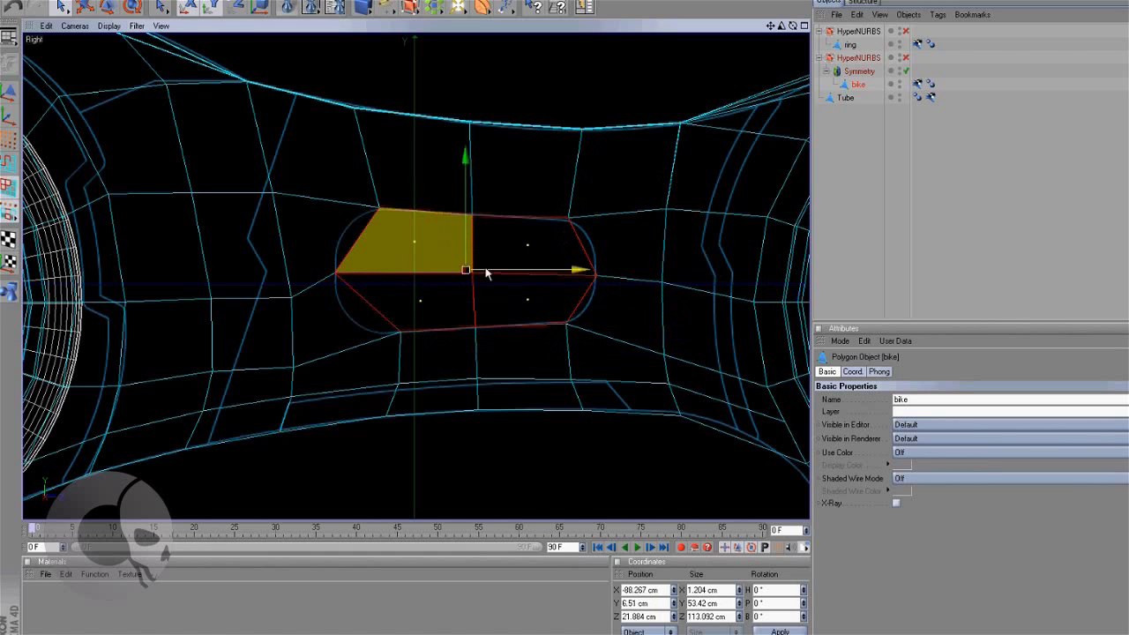
key(Delete)
middle_click(592, 278)
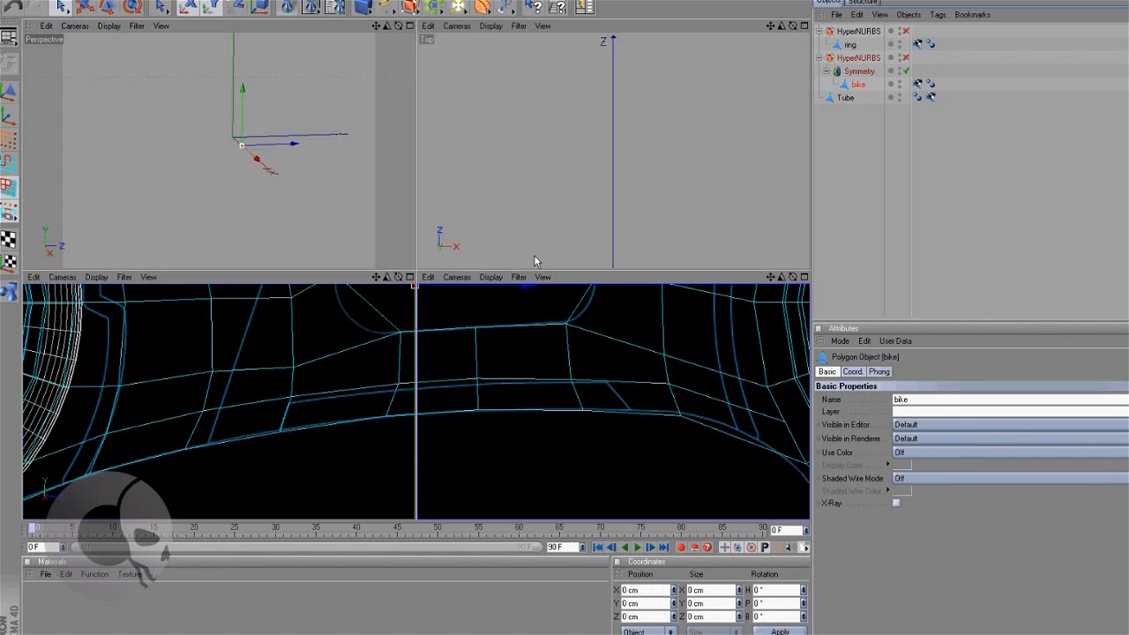
middle_click(344, 221)
scroll(751, 150, up, 5)
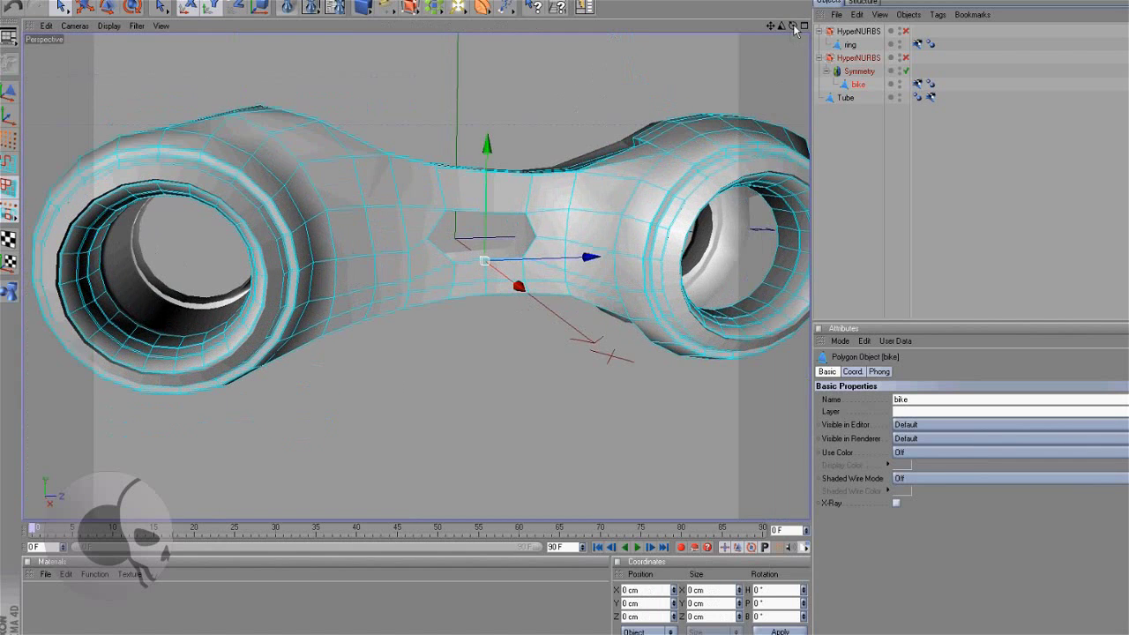
- Turn on the HyperNURBS smoothing of the mirrored bike body and inspect the rounded side opening from several angles
drag(793, 27, 746, 107)
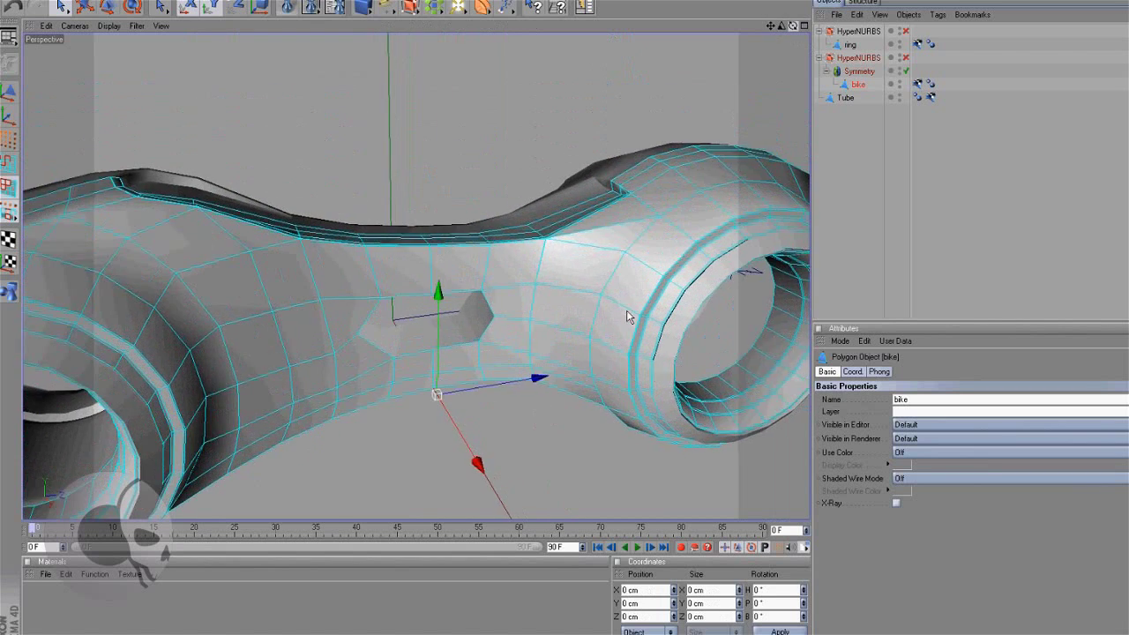
drag(627, 316, 638, 318)
drag(773, 29, 699, 213)
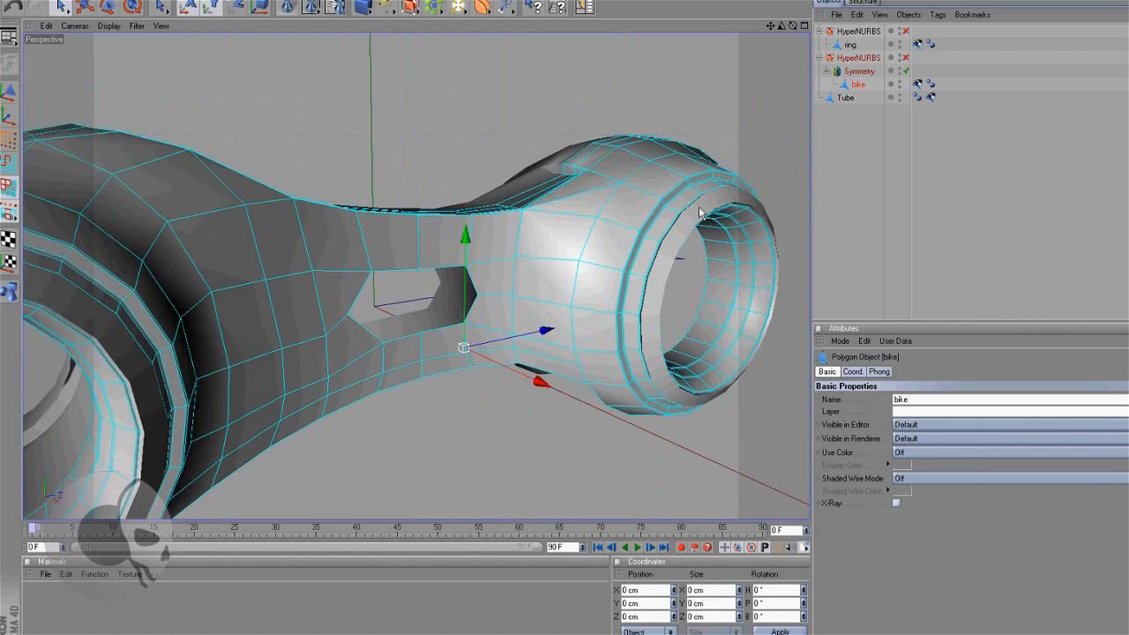
click(904, 58)
drag(791, 29, 679, 284)
middle_click(677, 287)
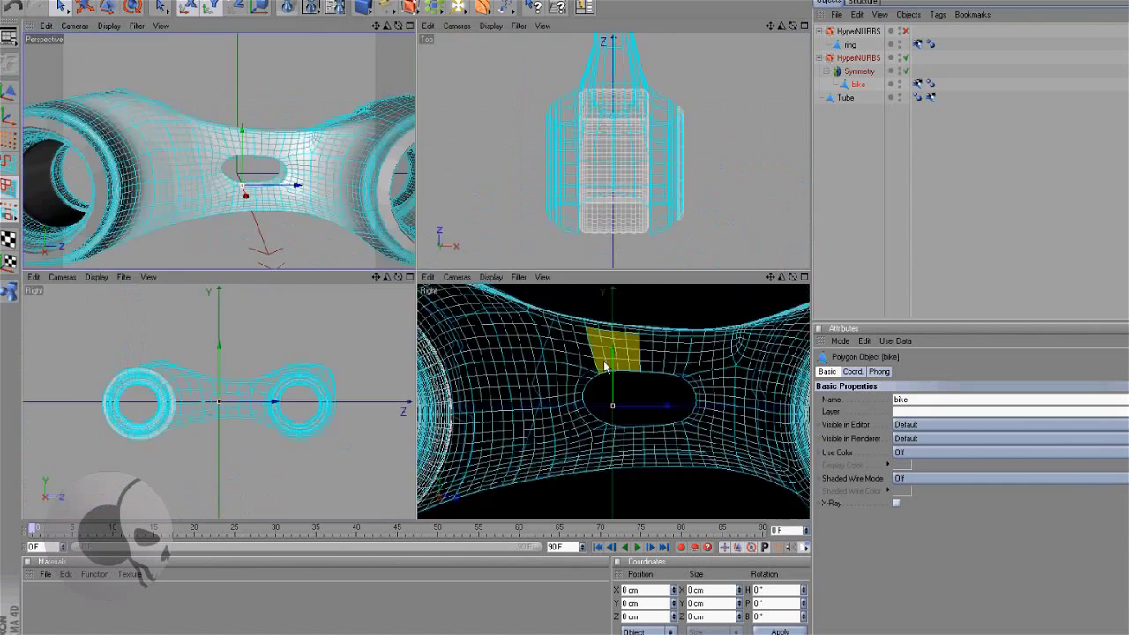
- Move the side opening's upper-left and left-end points outward onto the blueprint's rounded outline
middle_click(606, 363)
drag(781, 27, 555, 412)
click(850, 86)
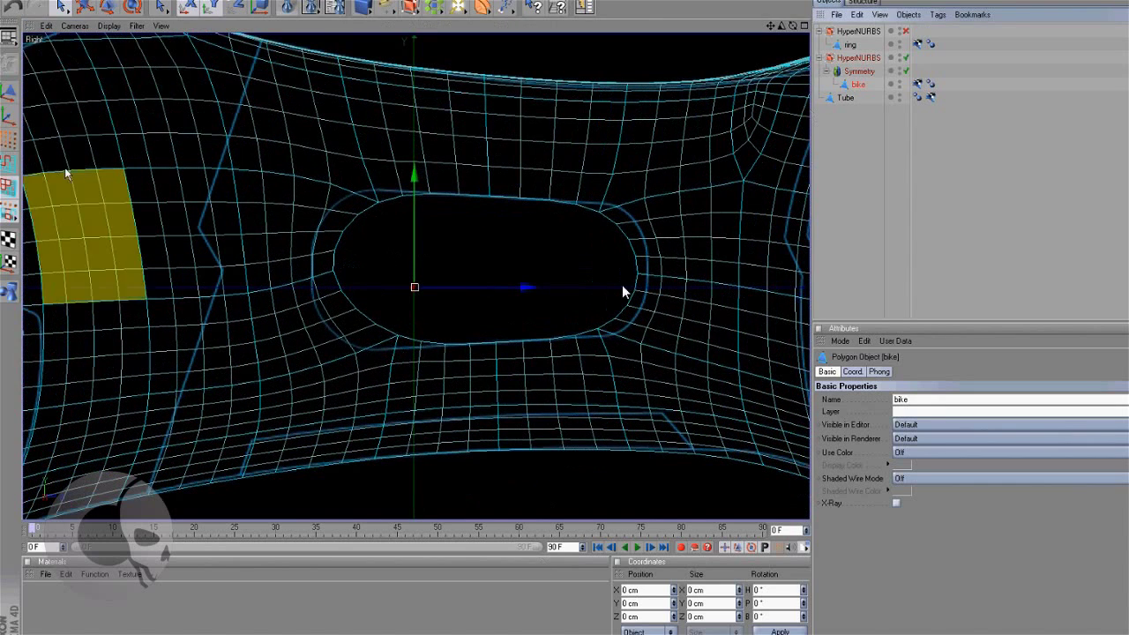
click(7, 141)
click(363, 202)
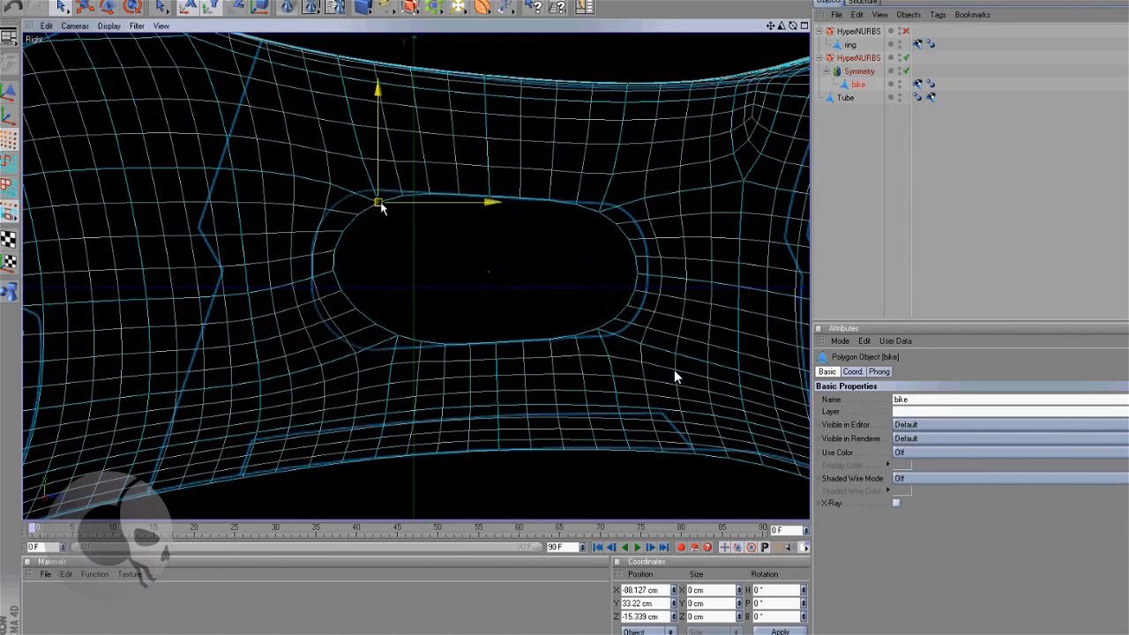
drag(476, 202, 454, 202)
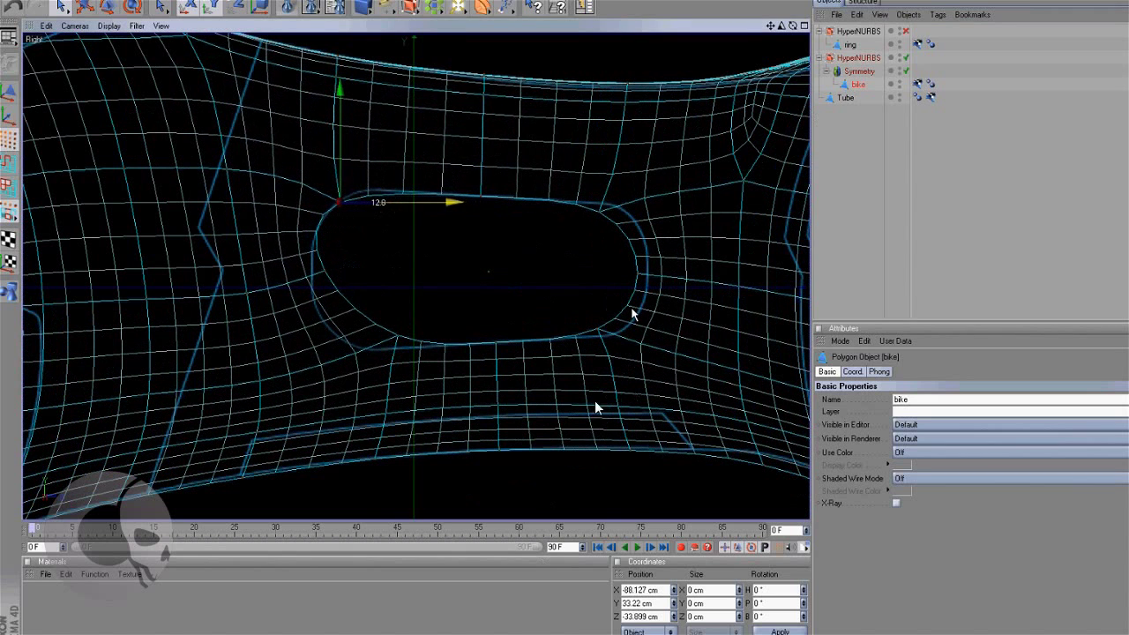
click(325, 271)
drag(354, 270, 345, 270)
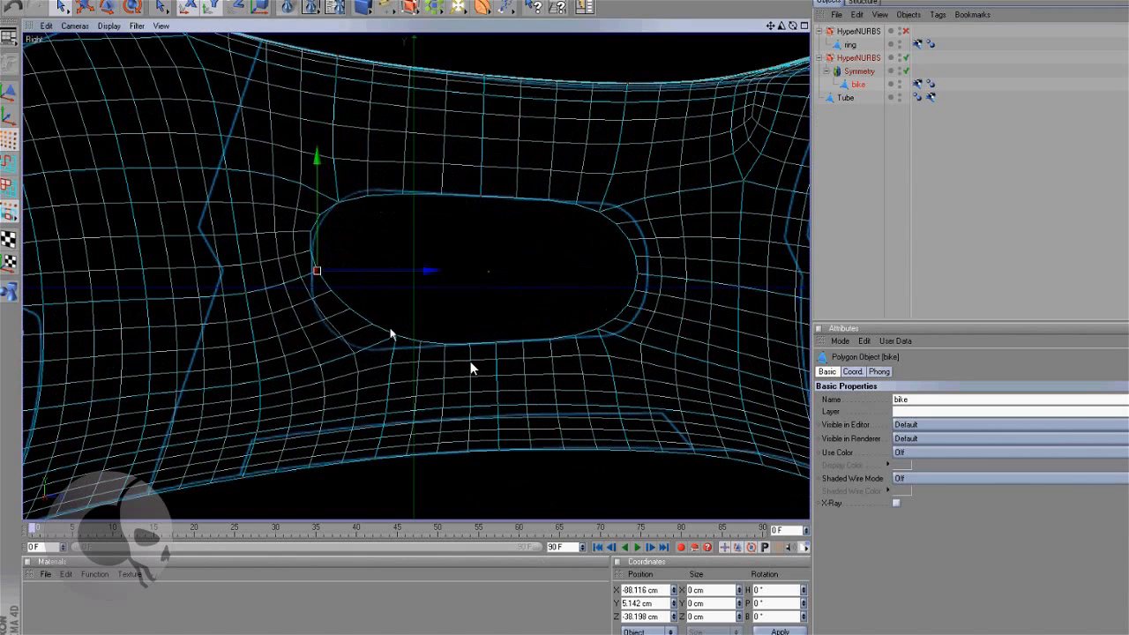
- Move the opening's lower-left point onto the rounded outline's corner, then adjust the lower-right and right-end points
click(396, 336)
mouse_move(425, 336)
mouse_down()
mouse_move(396, 336)
mouse_move(421, 335)
mouse_up()
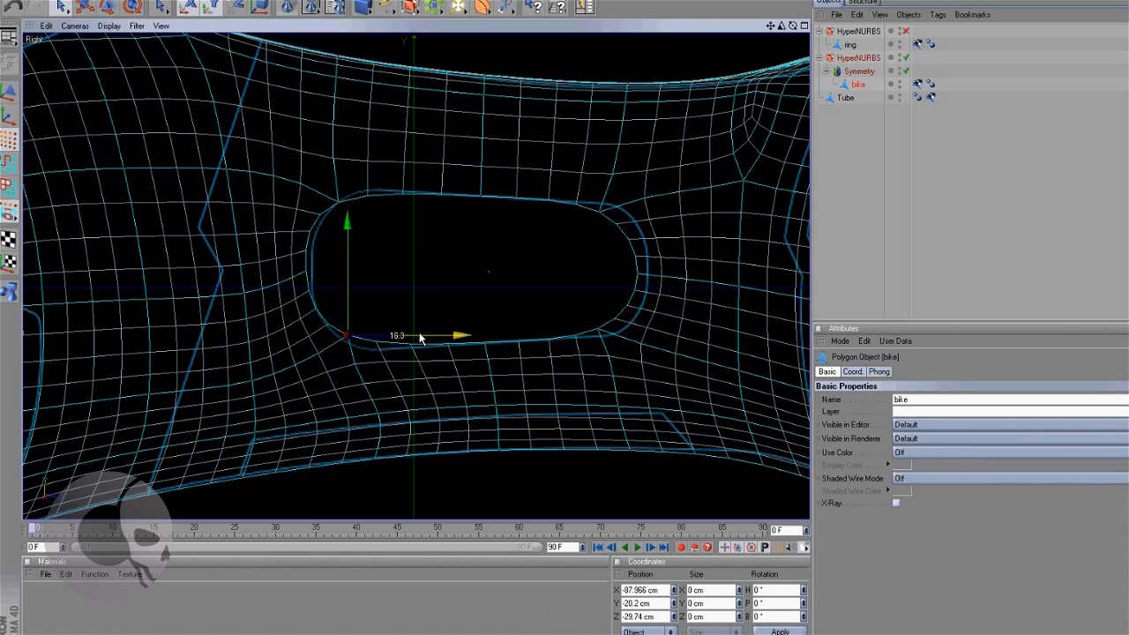
drag(347, 302, 347, 306)
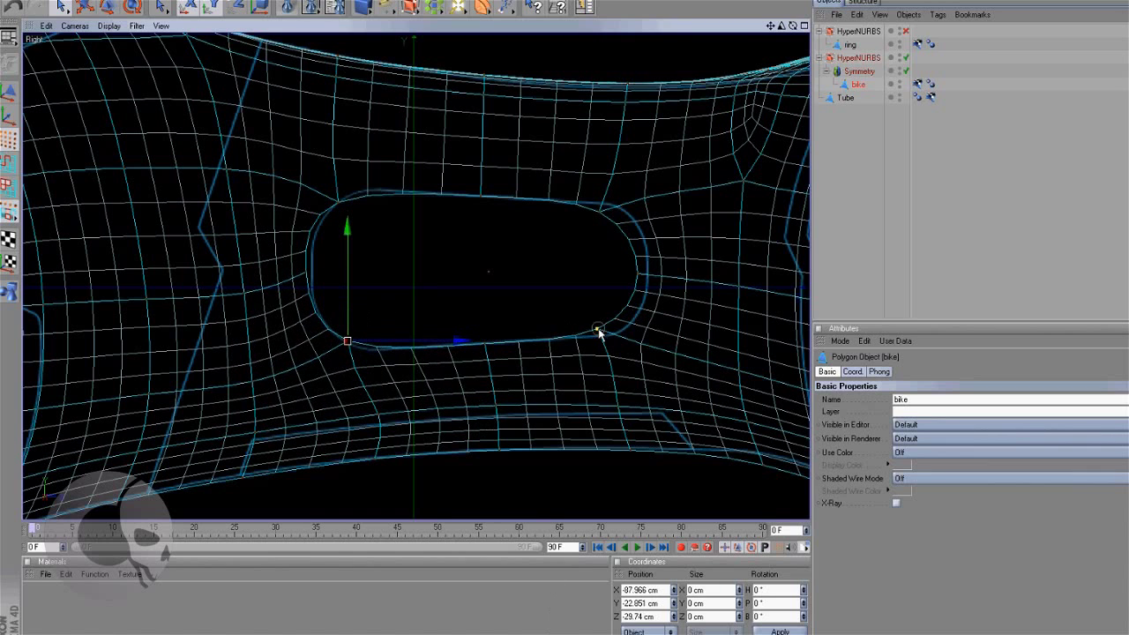
click(609, 329)
click(645, 274)
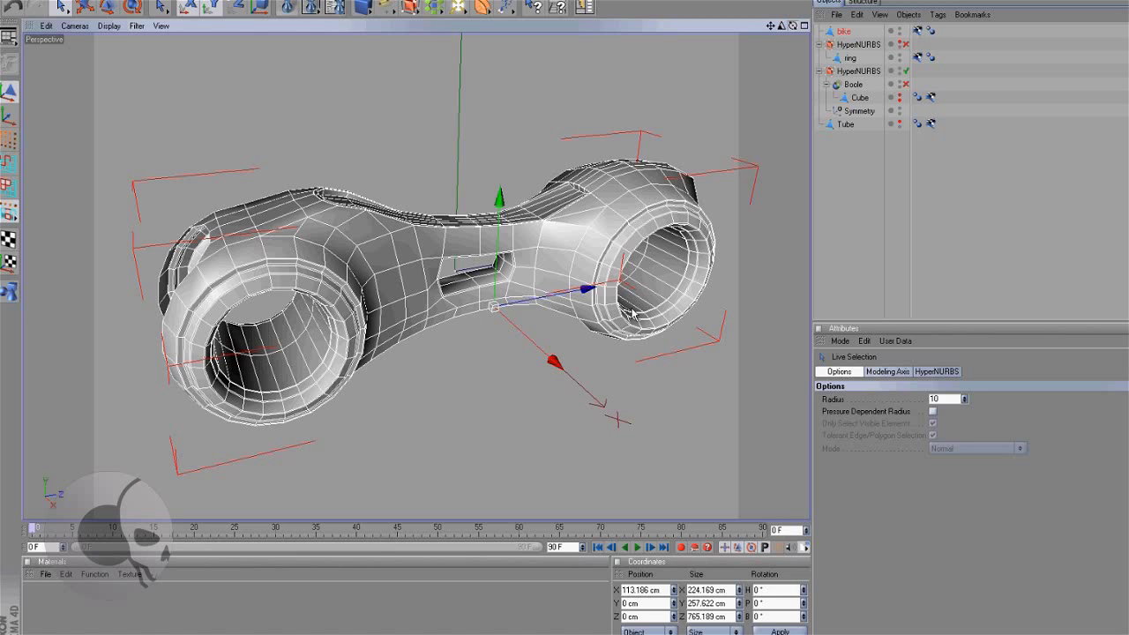
- Render the perspective view to check the bike body with its side opening
alt+drag(630, 313, 630, 313)
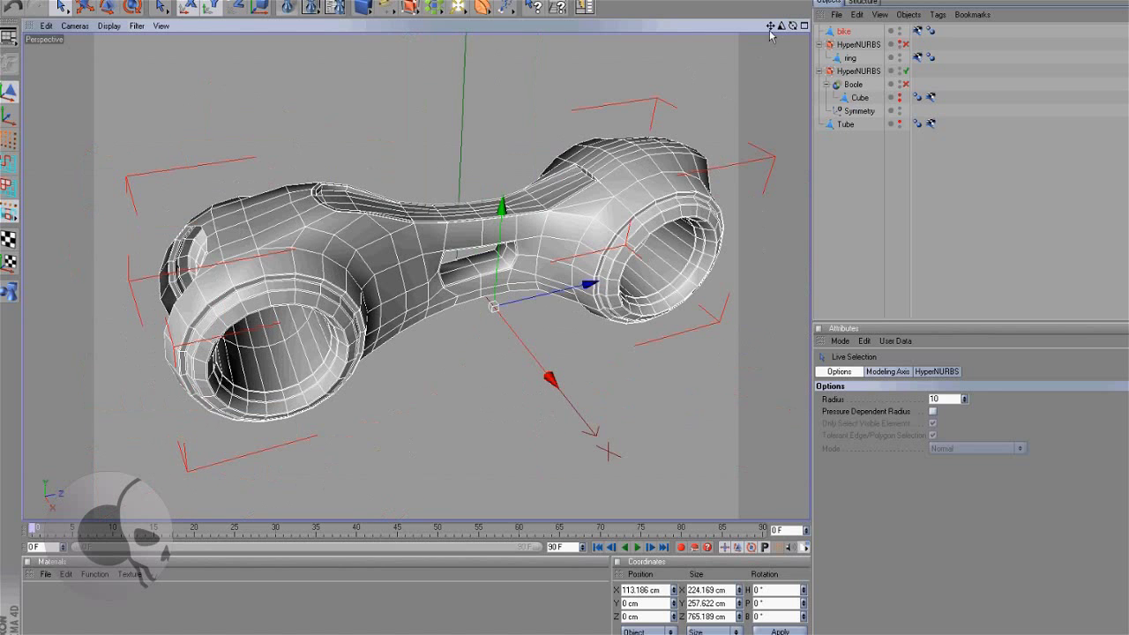
drag(792, 26, 784, 33)
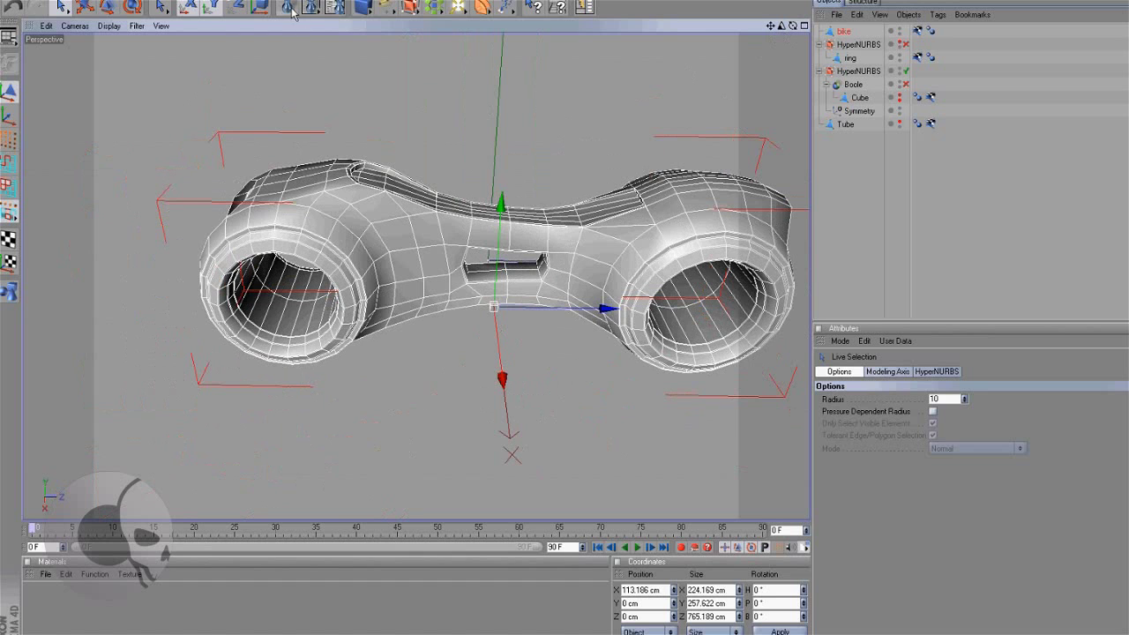
click(289, 8)
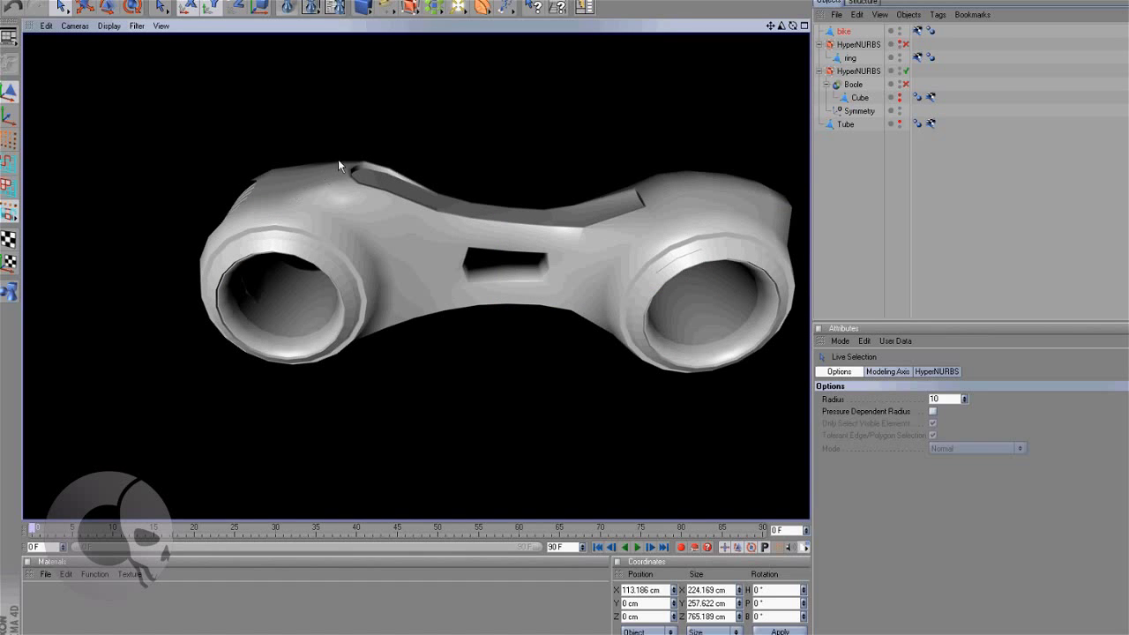
- Extrude the selected polygons around both wheel housings outward with an offset of 1.7 cm
drag(792, 27, 630, 309)
click(8, 185)
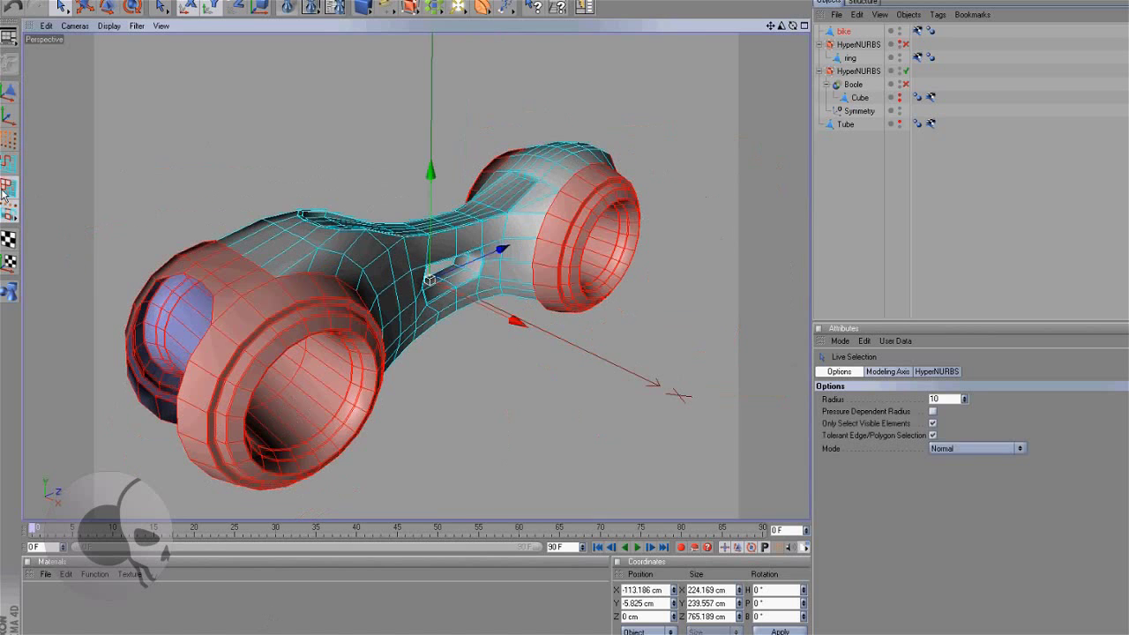
drag(792, 27, 689, 212)
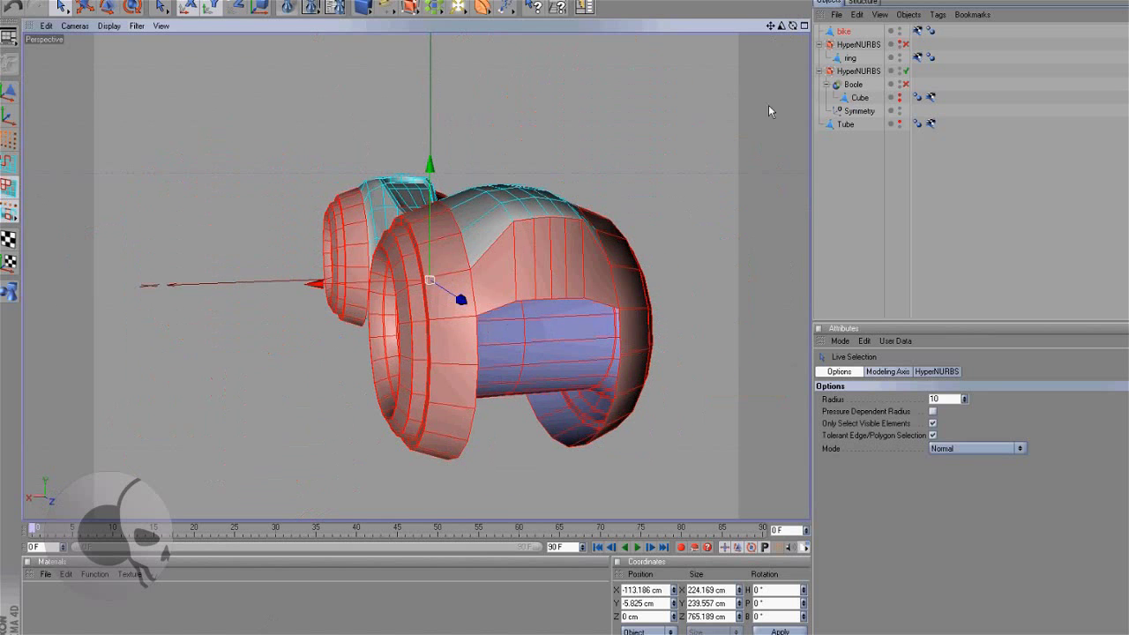
drag(792, 26, 436, 281)
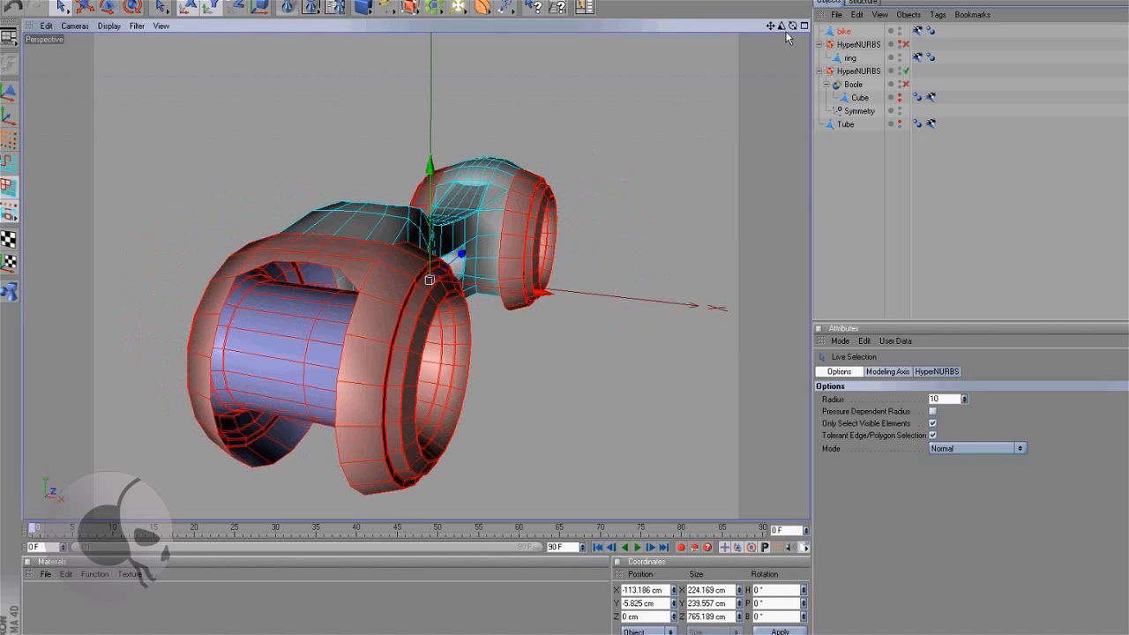
drag(792, 26, 632, 307)
drag(781, 26, 483, 229)
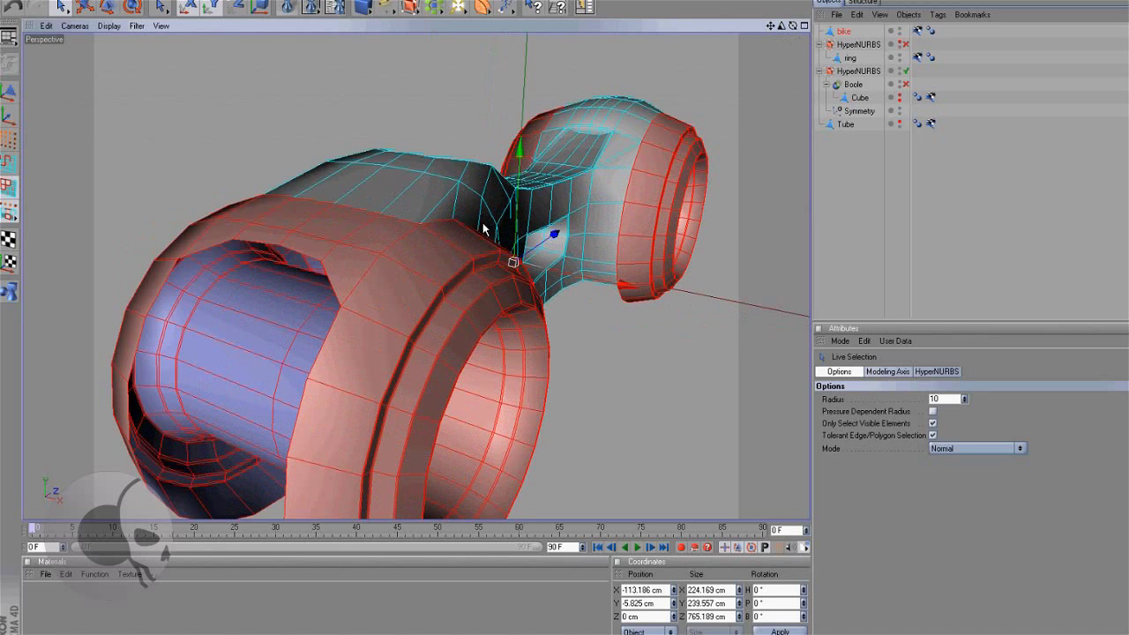
right_click(481, 227)
click(545, 379)
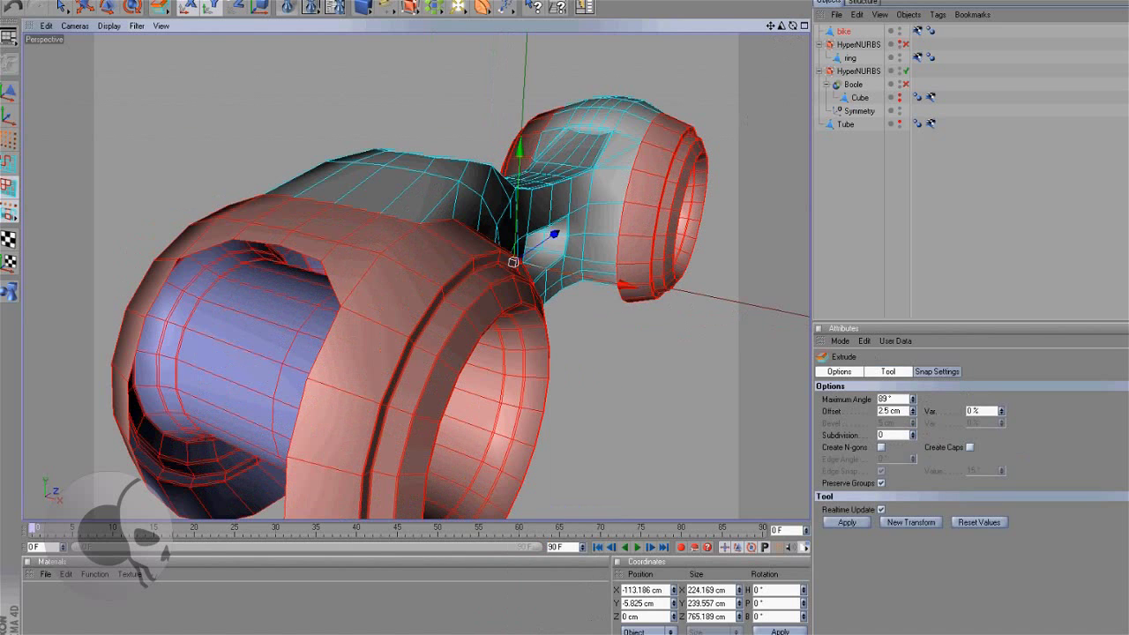
drag(793, 26, 631, 307)
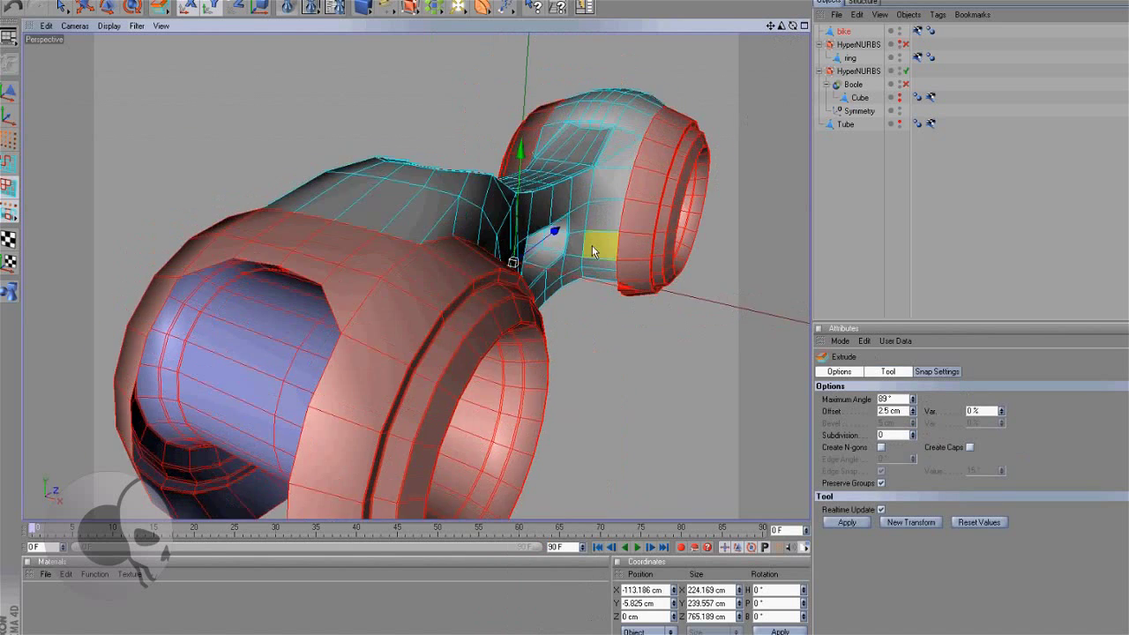
scroll(592, 246, up, 1)
drag(501, 264, 631, 308)
scroll(591, 381, down, 2)
scroll(590, 381, down, 2)
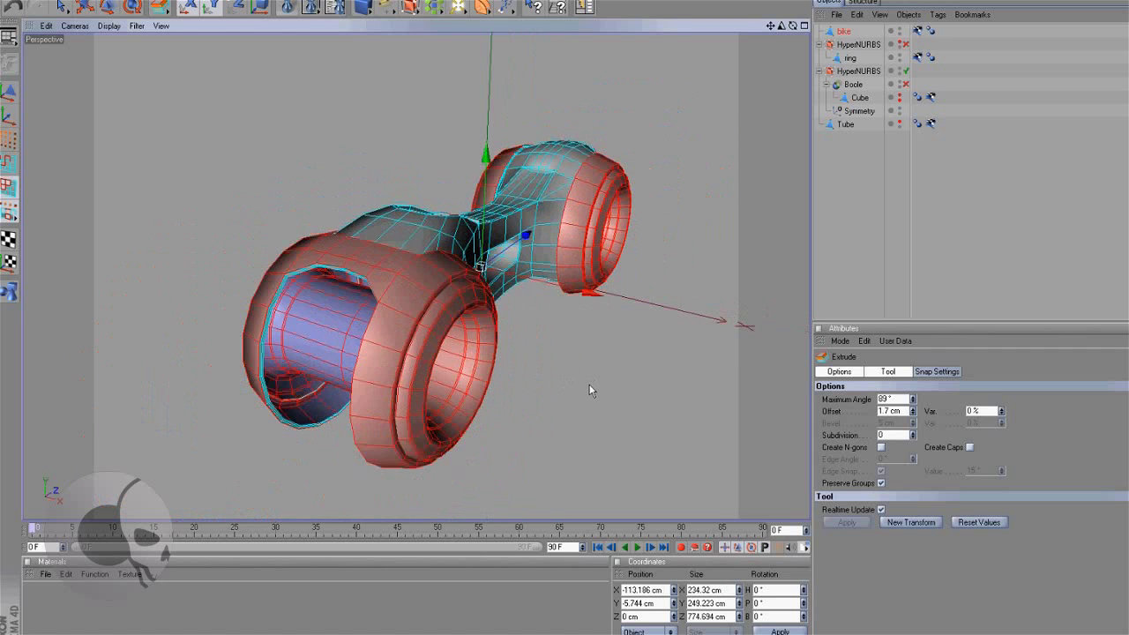
- Switch to model mode and render the perspective view to check the extruded wheel housings
drag(792, 26, 283, 91)
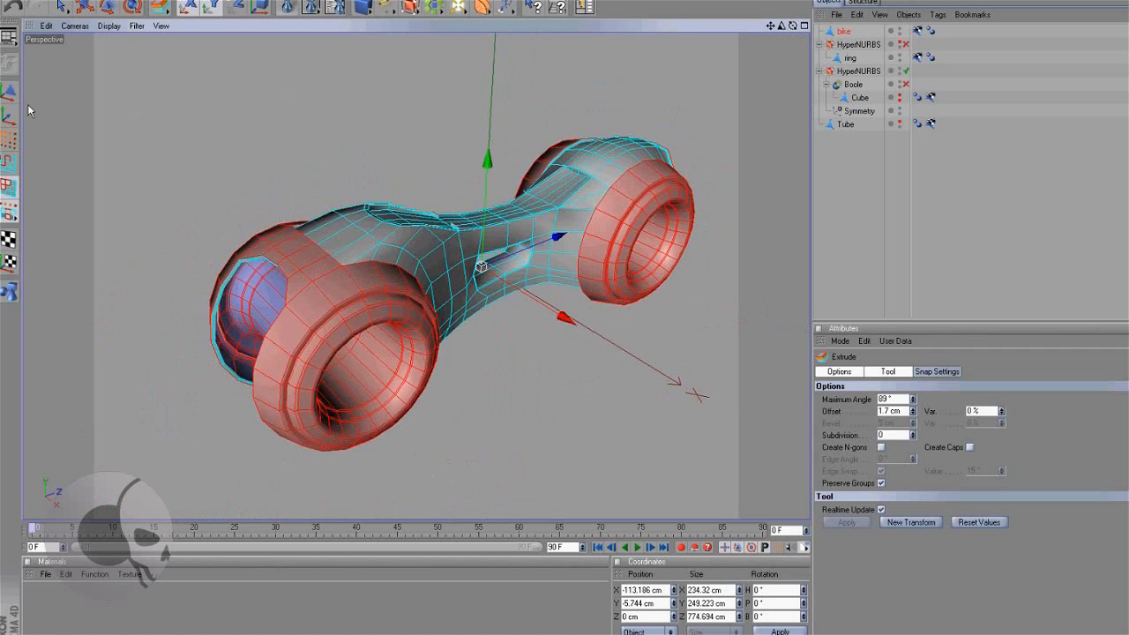
click(9, 93)
drag(769, 26, 569, 307)
click(287, 8)
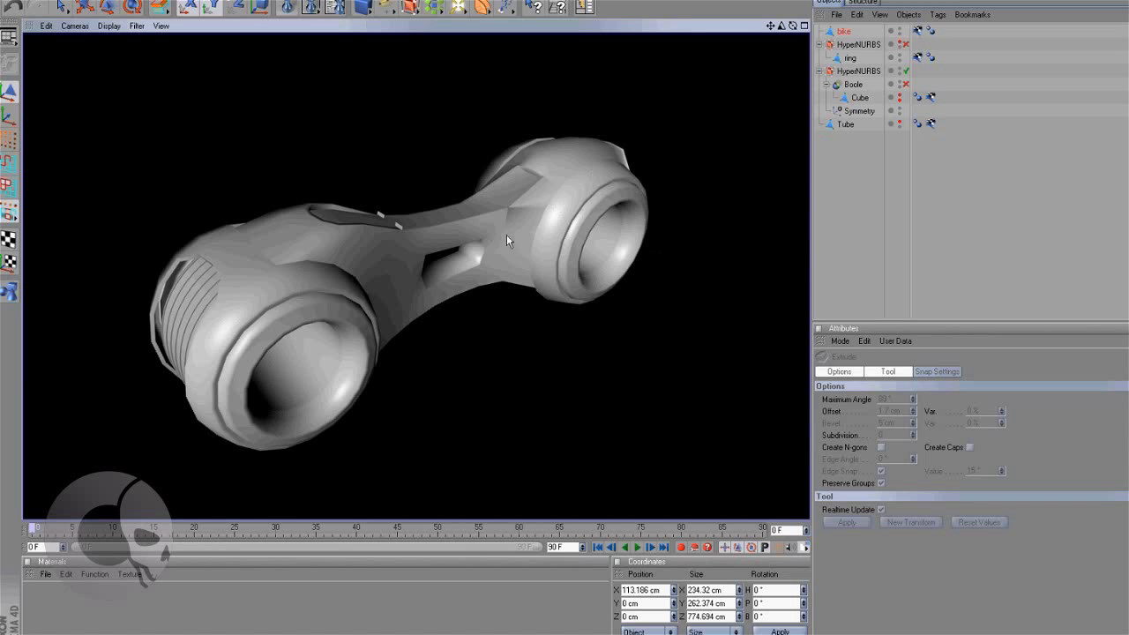
- Place the bike object under a new HyperNURBS and render the smoothed body
click(843, 33)
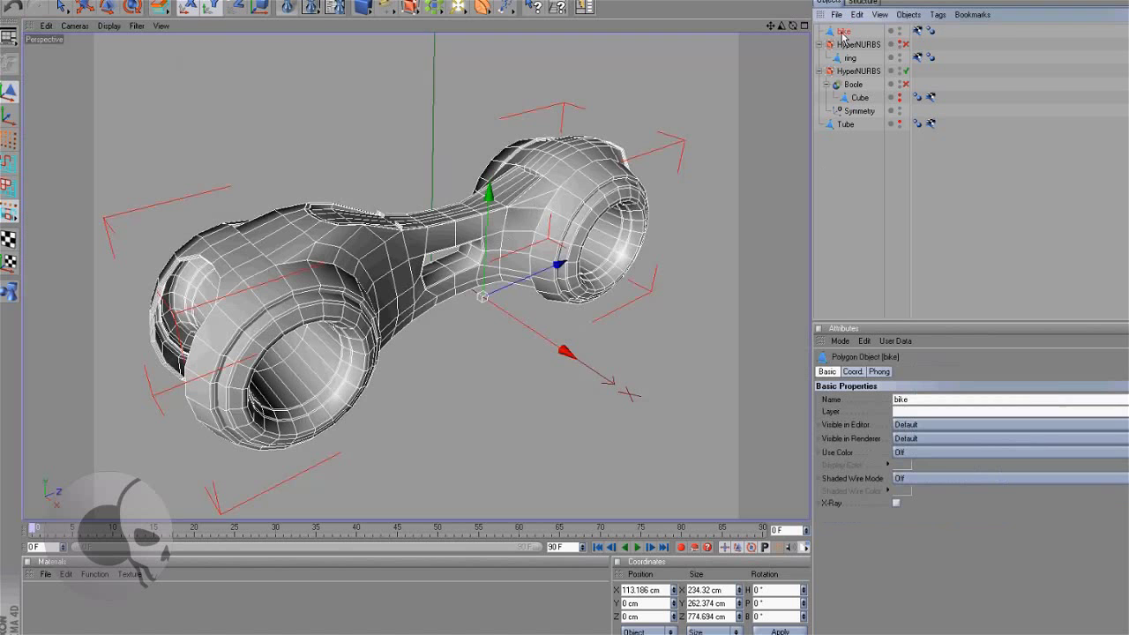
drag(769, 28, 774, 38)
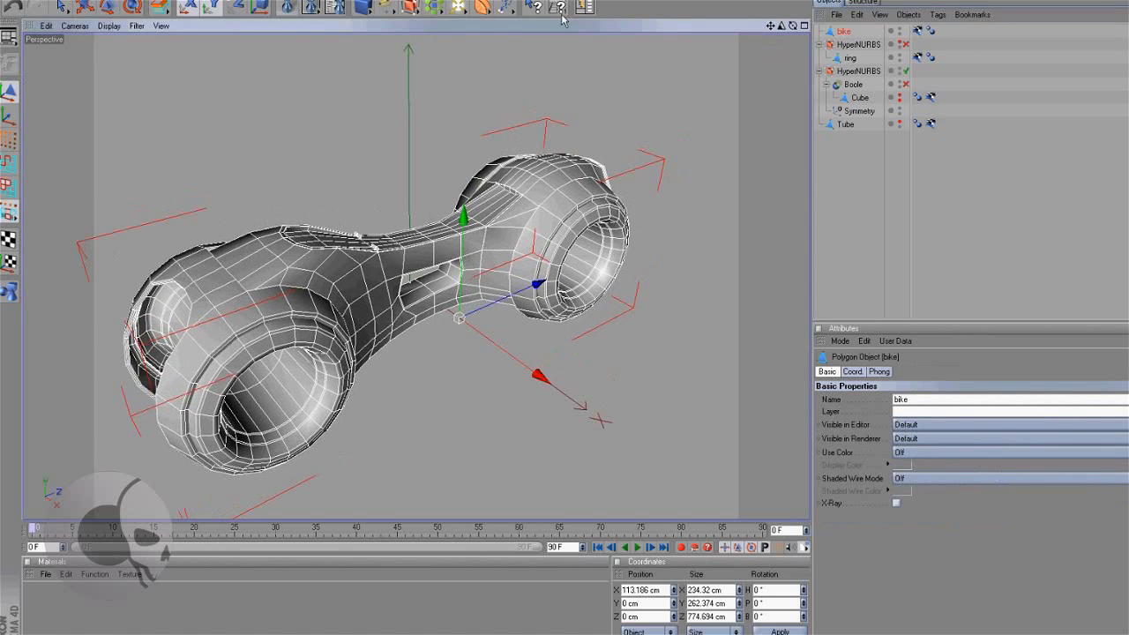
alt+click(430, 8)
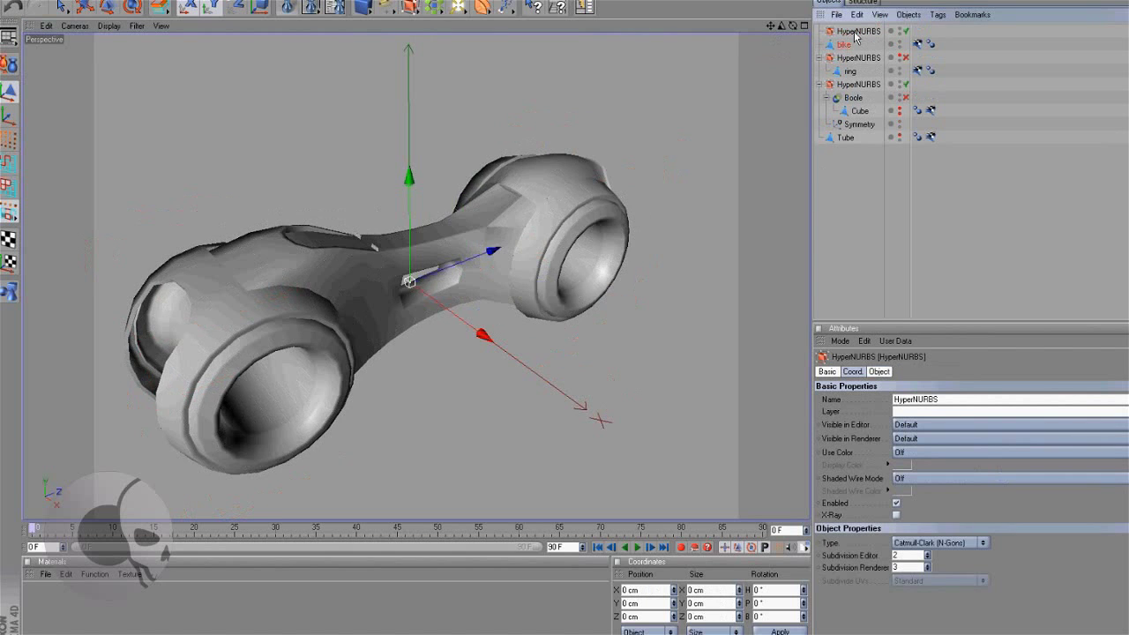
click(848, 44)
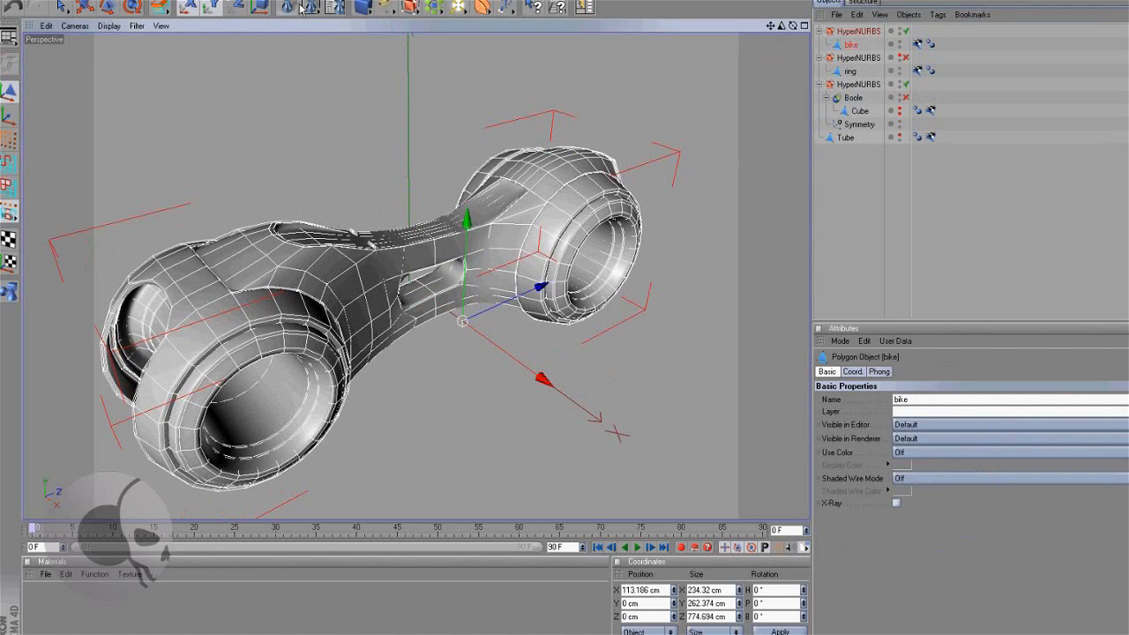
click(291, 7)
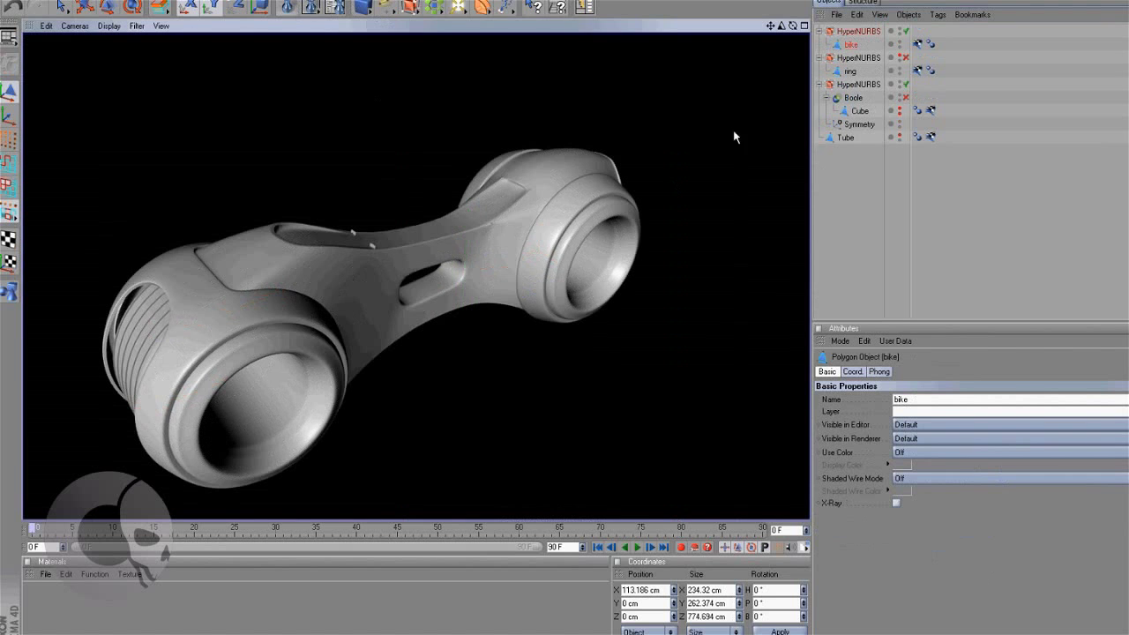